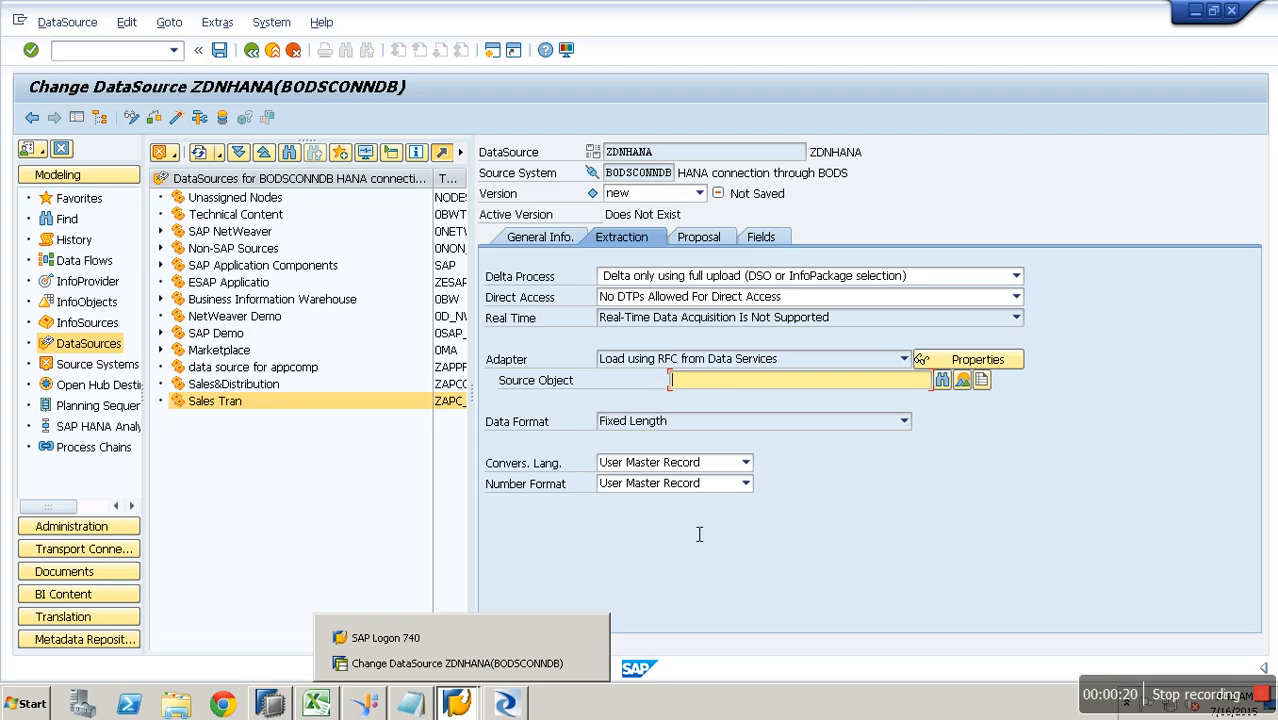
# - Return to the ZDNHANA DataSource, exit it without saving, and show the Source Systems tree
pyautogui.click(526, 708)
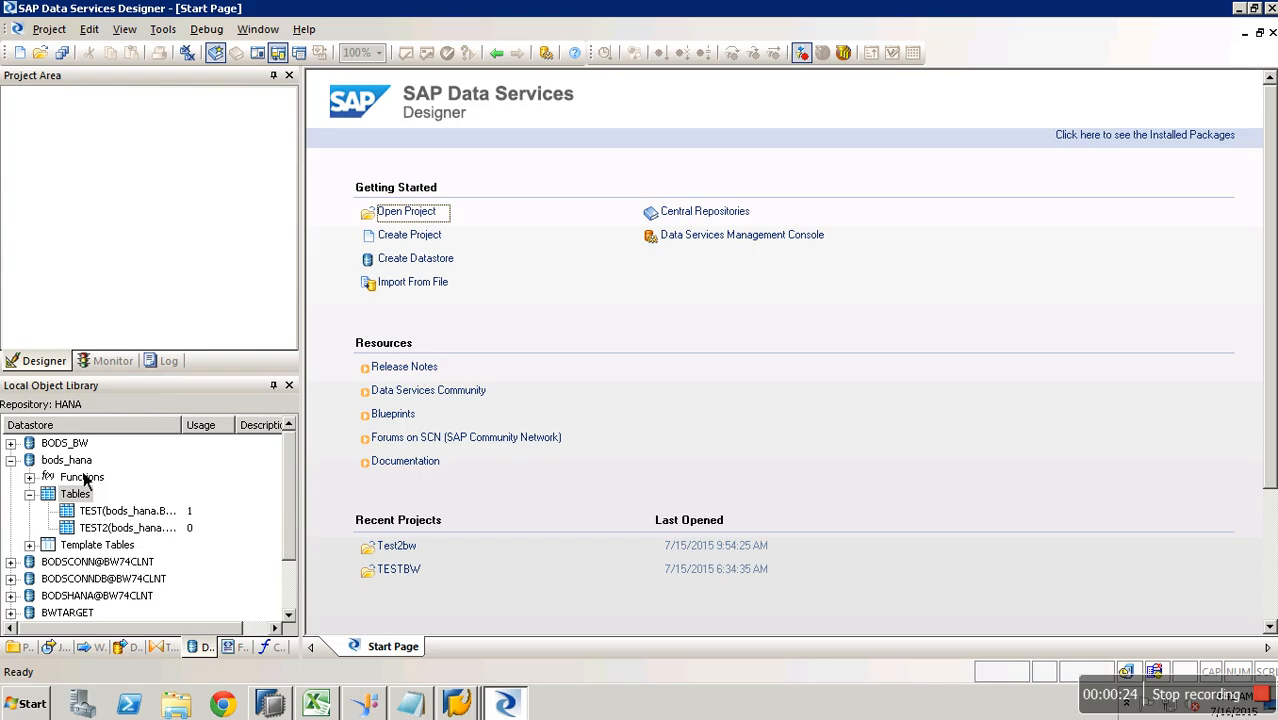
pyautogui.click(458, 704)
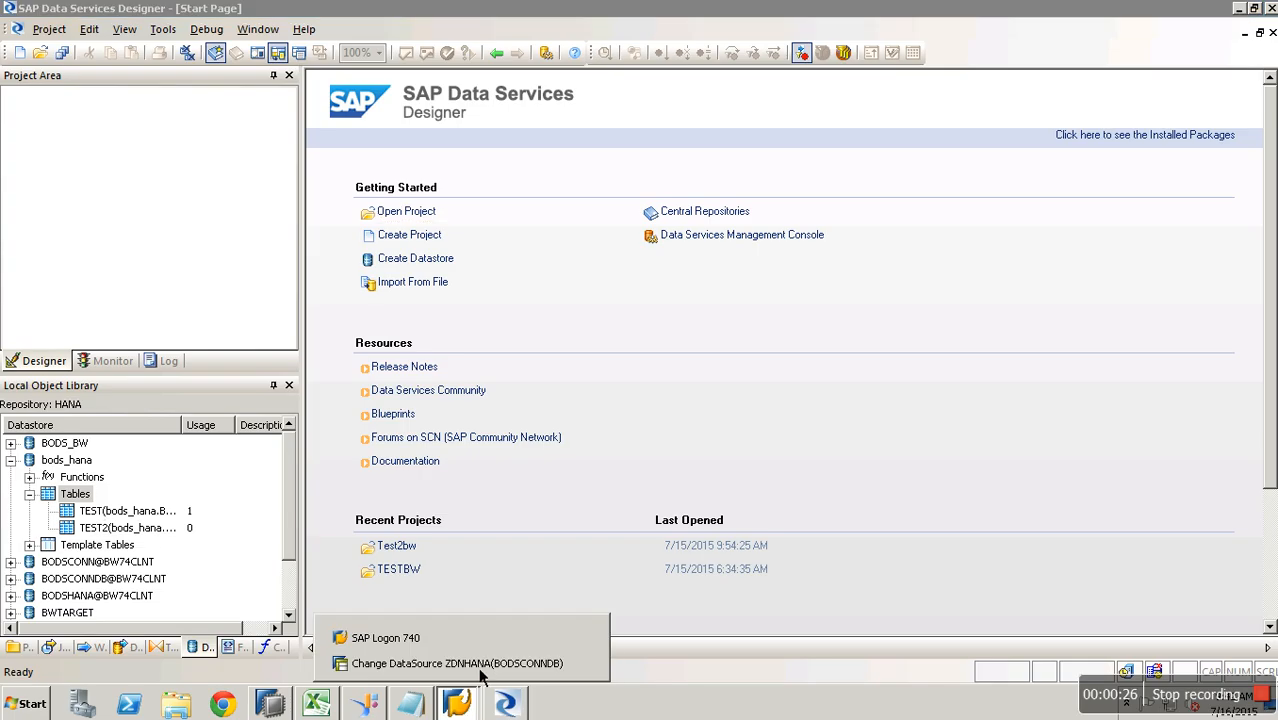
pyautogui.click(490, 670)
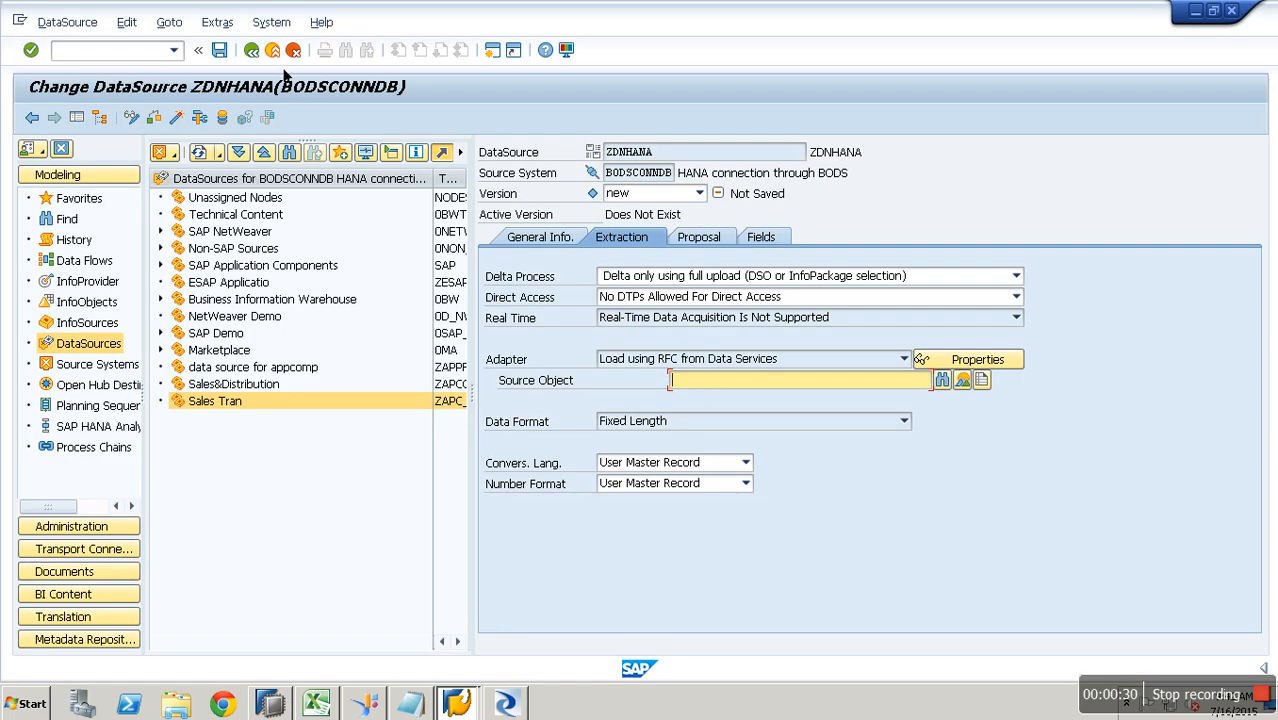
pyautogui.click(307, 233)
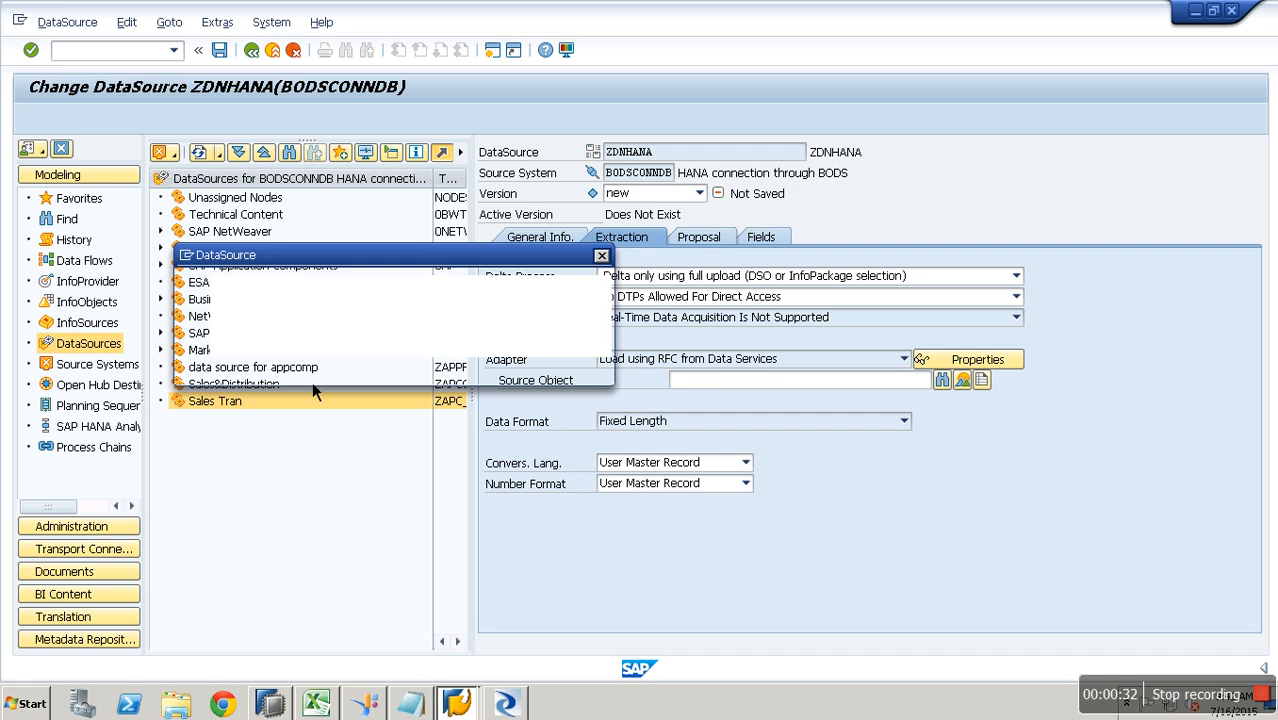
pyautogui.click(385, 369)
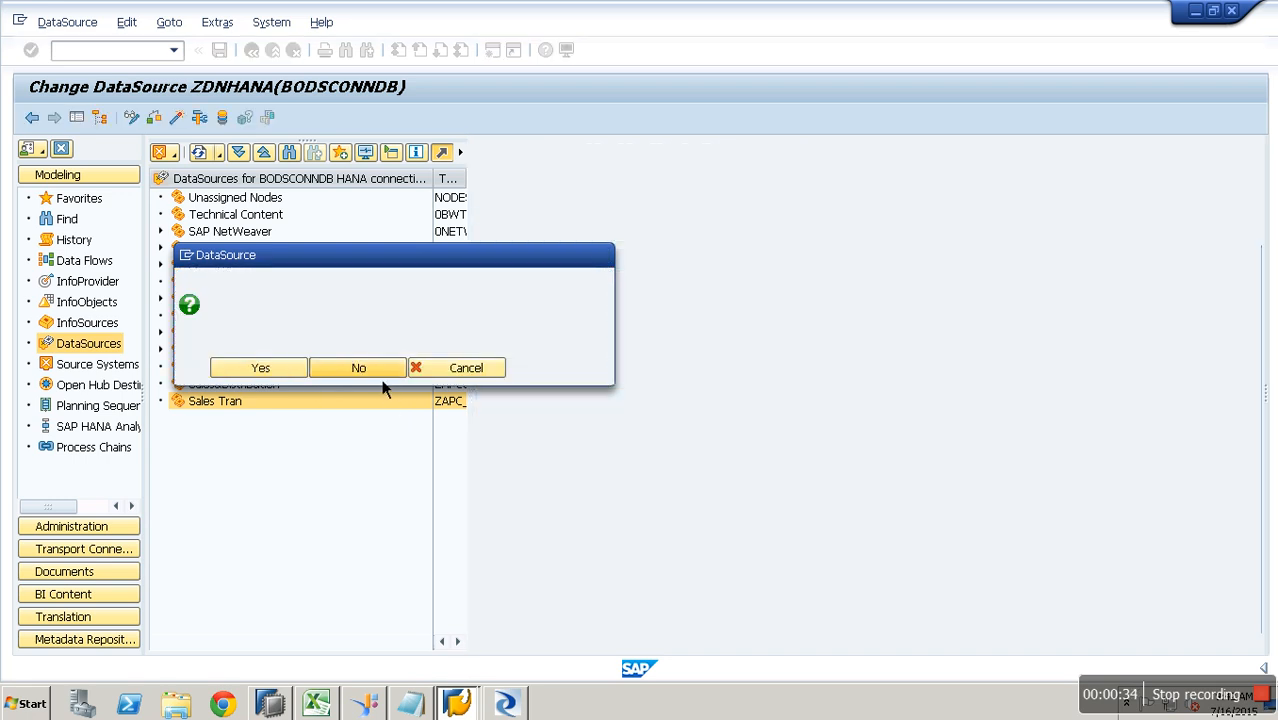
pyautogui.click(114, 365)
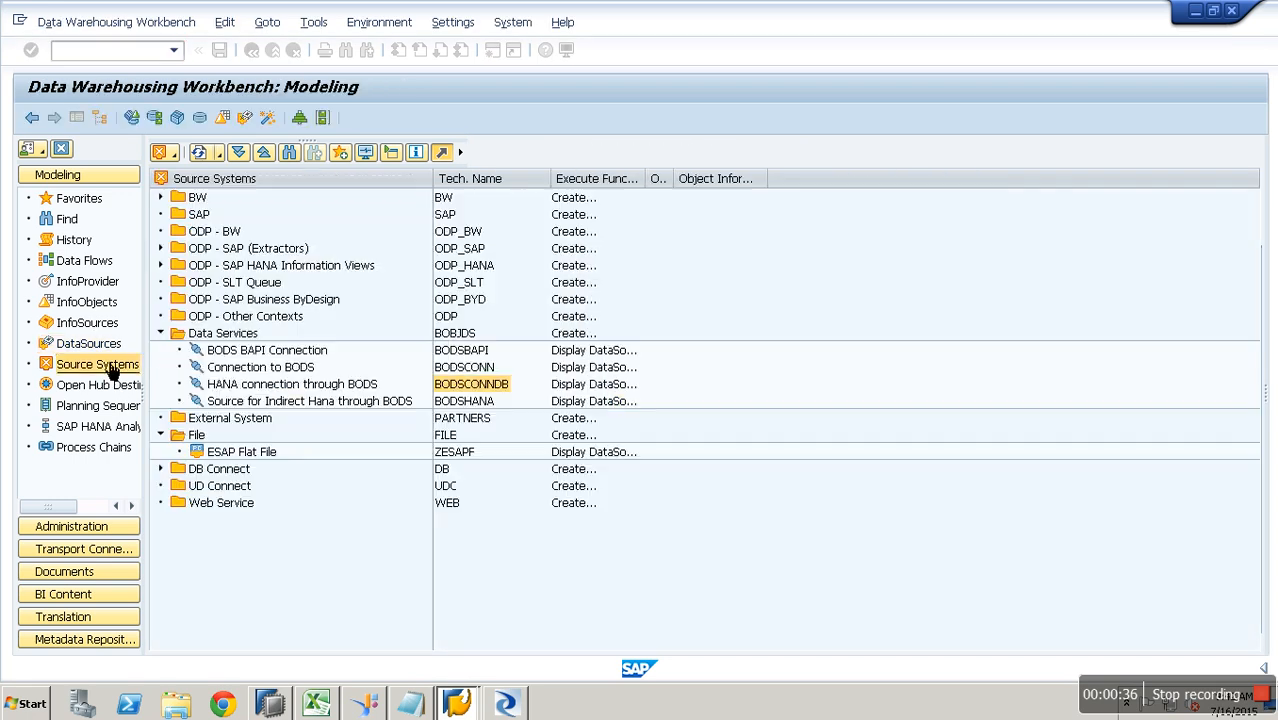
pyautogui.rightClick(320, 386)
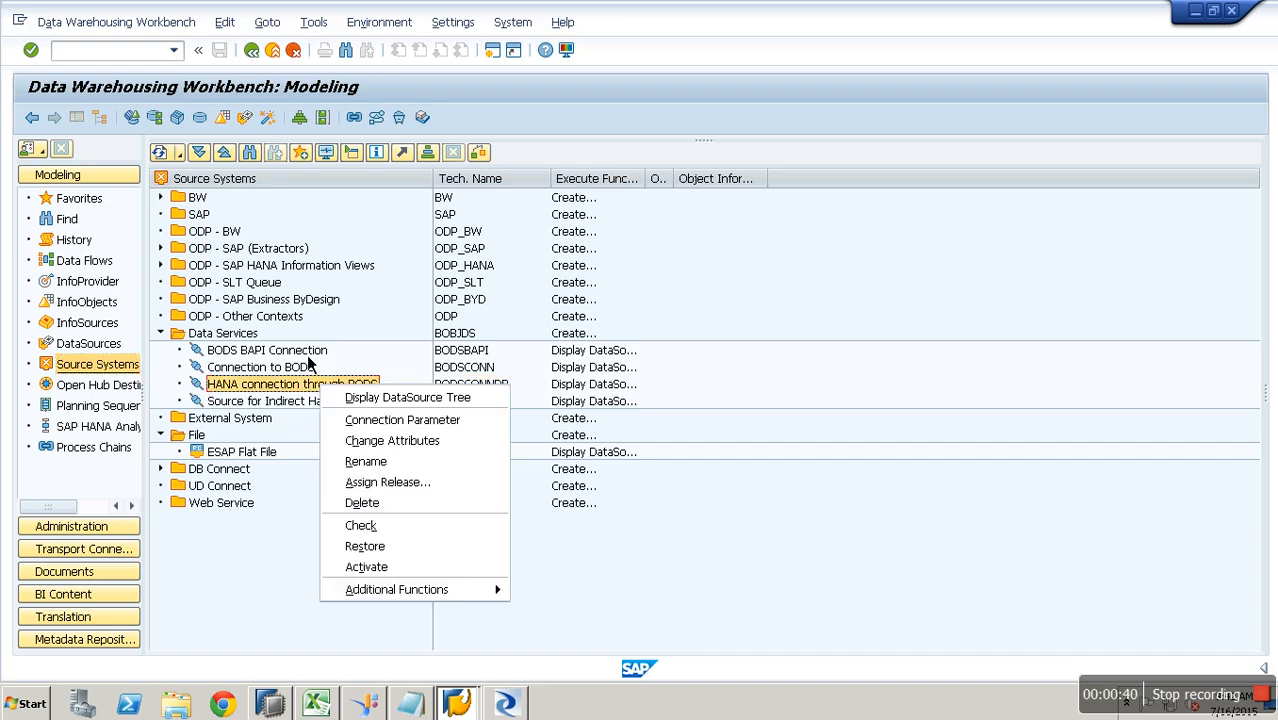
pyautogui.click(440, 441)
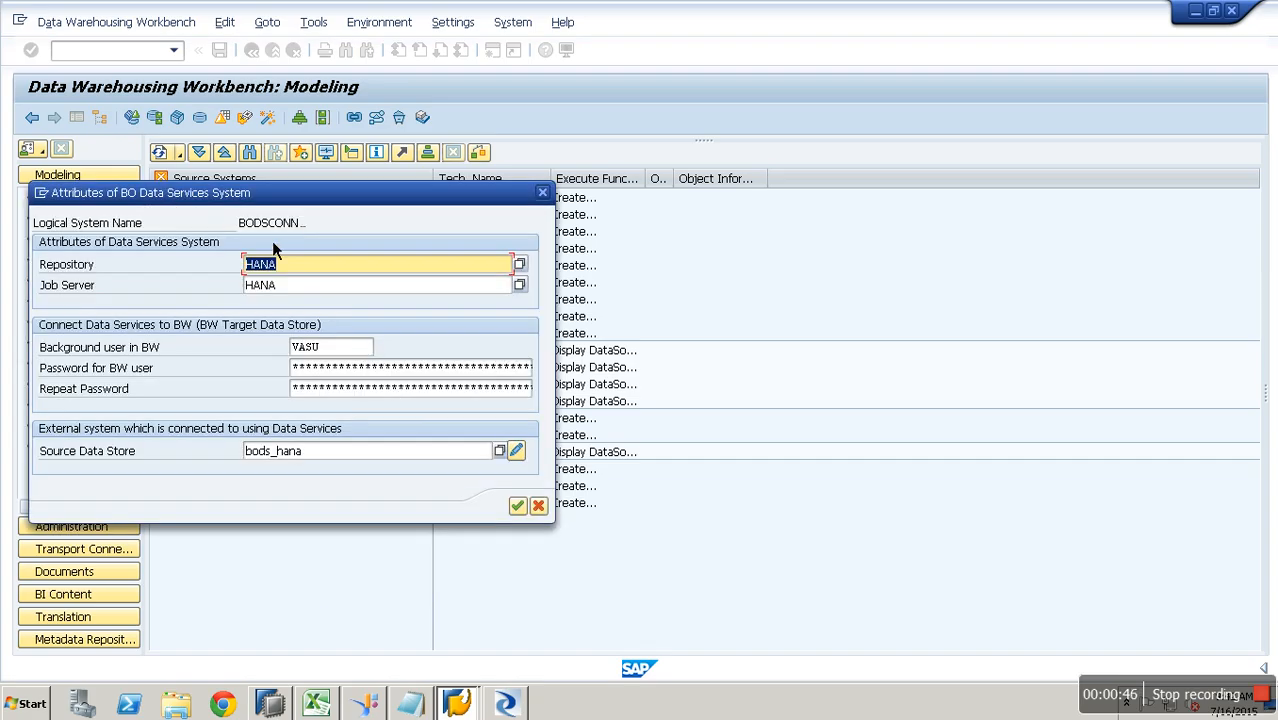
pyautogui.click(327, 456)
pyautogui.moveTo(288, 451); pyautogui.dragTo(234, 462)
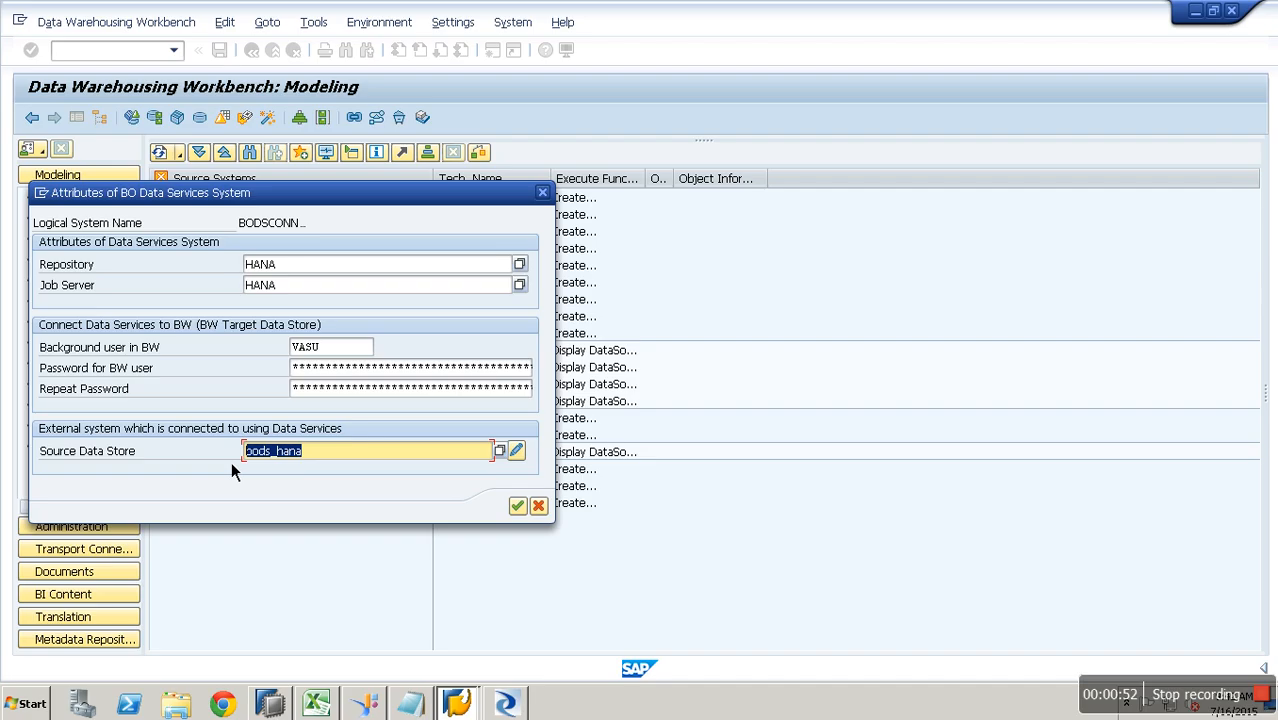
pyautogui.click(524, 462)
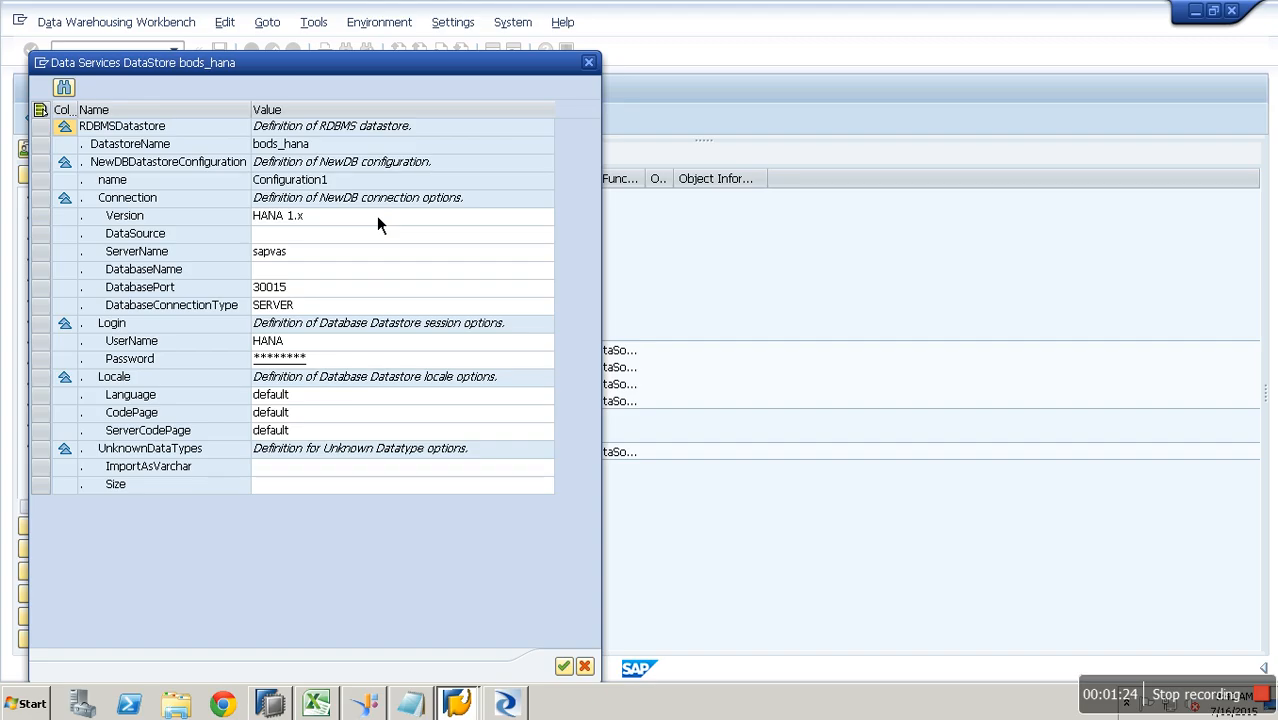
pyautogui.click(358, 187)
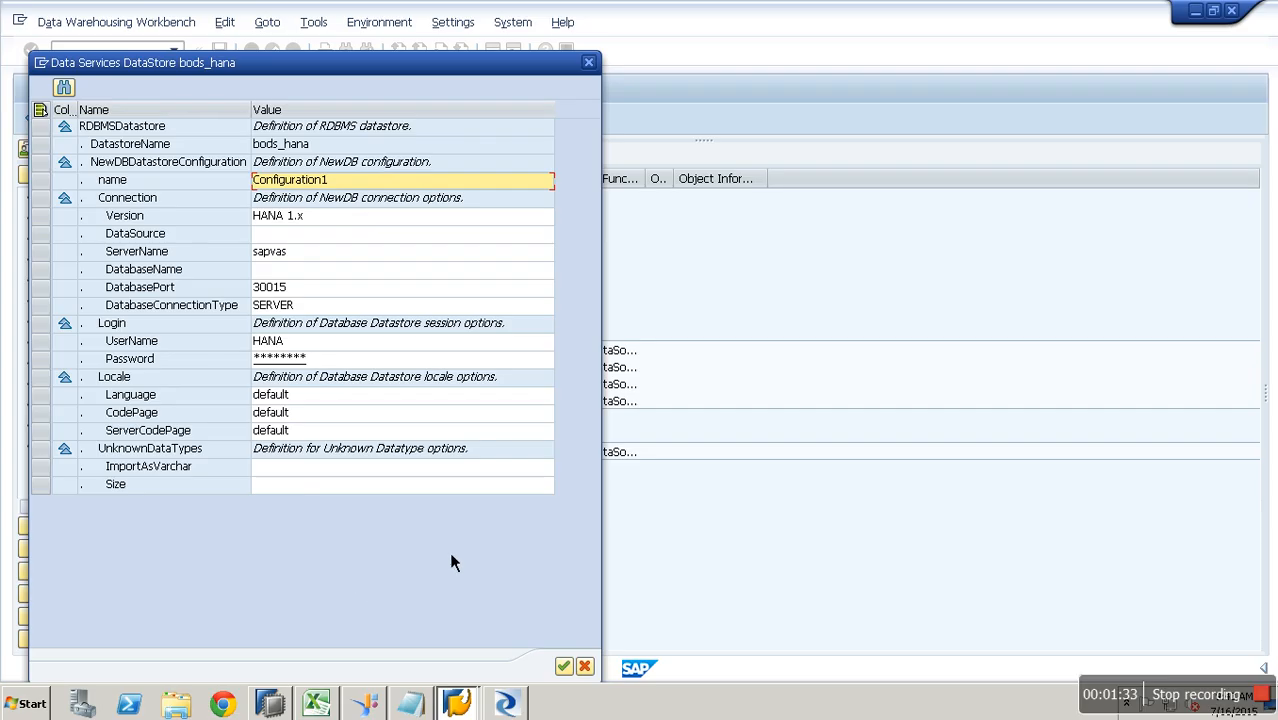
pyautogui.click(585, 666)
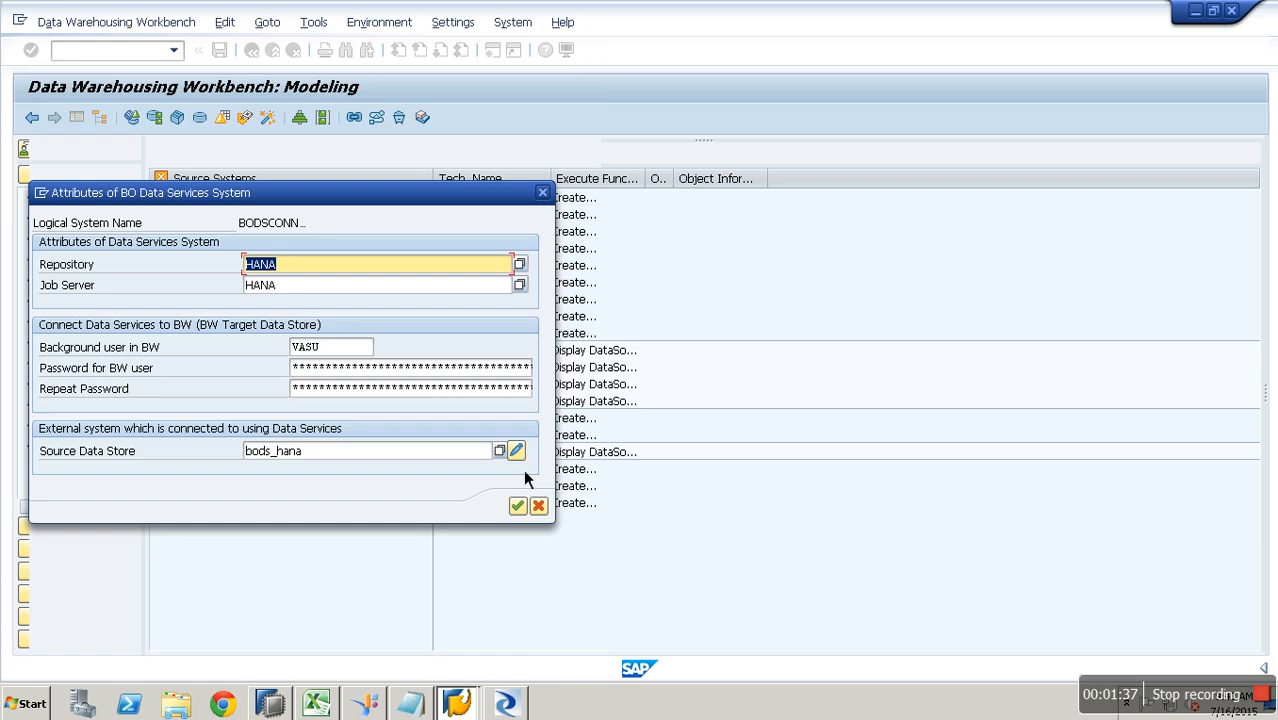
pyautogui.click(541, 508)
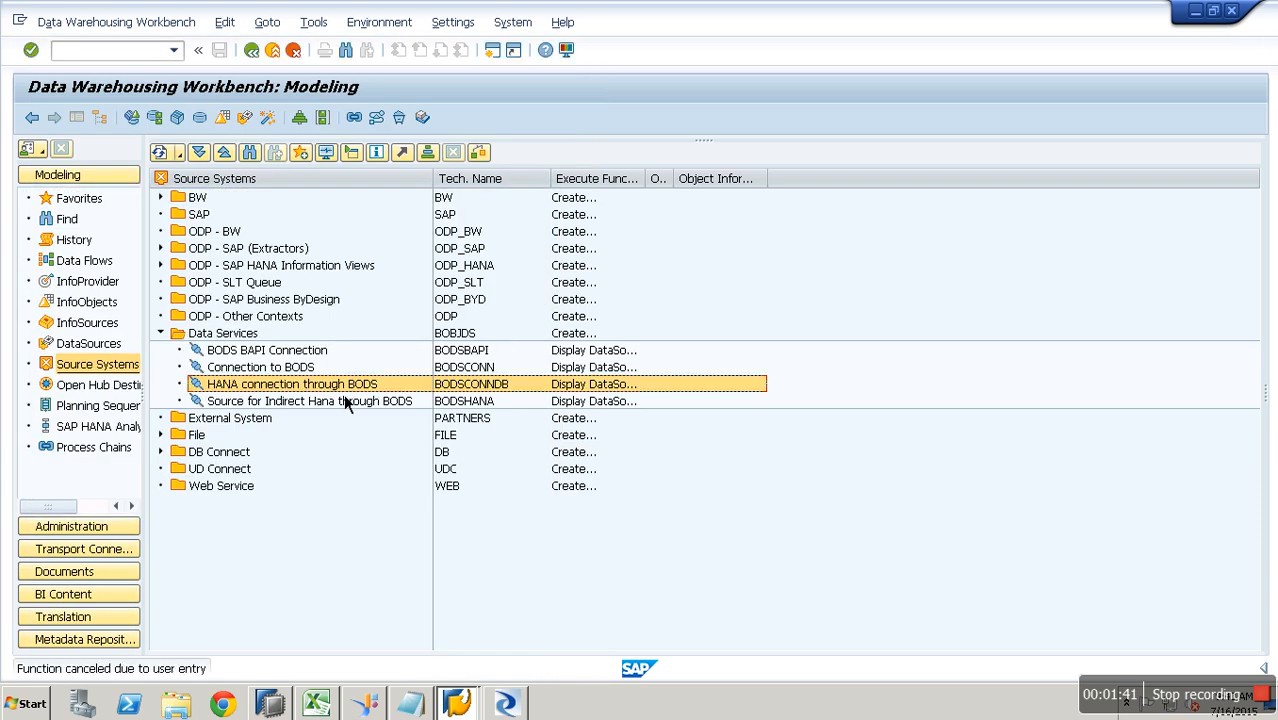
# - Under BODSCONNDB's Sales Tran component, create Transaction Data DataSource zdb_hana_bods_test2
pyautogui.rightClick(338, 386)
pyautogui.click(393, 405)
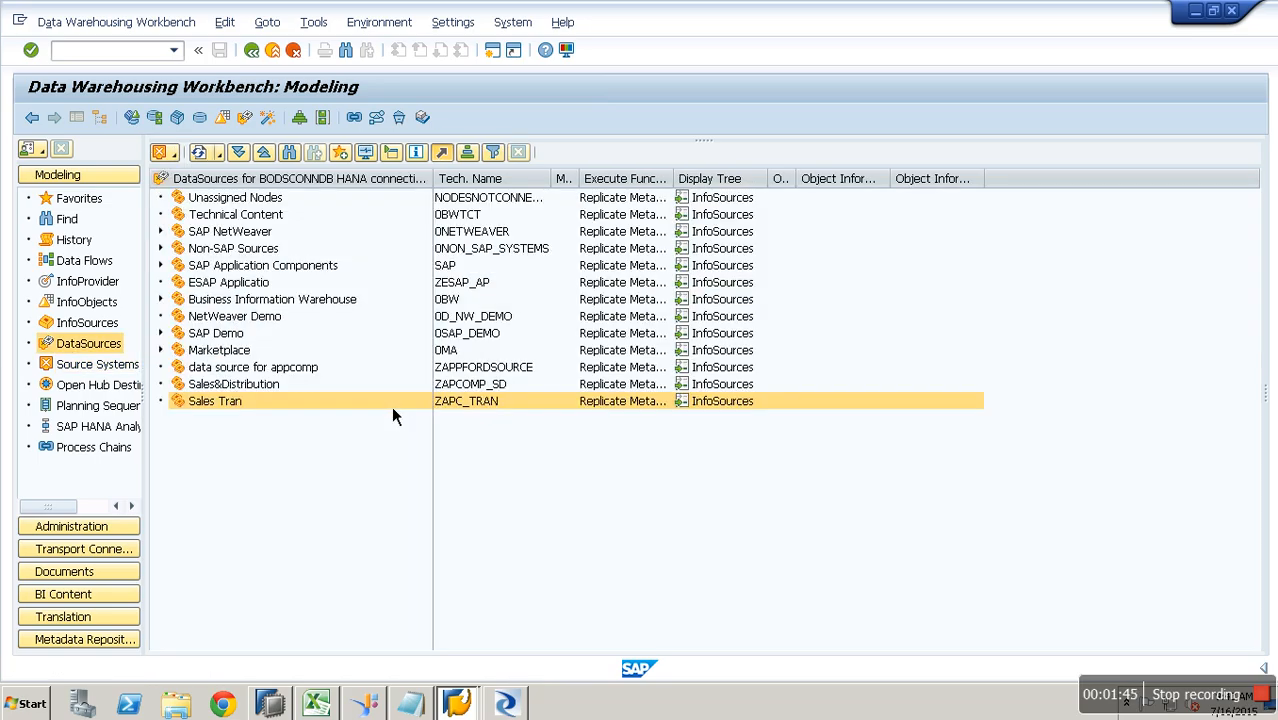
pyautogui.rightClick(216, 401)
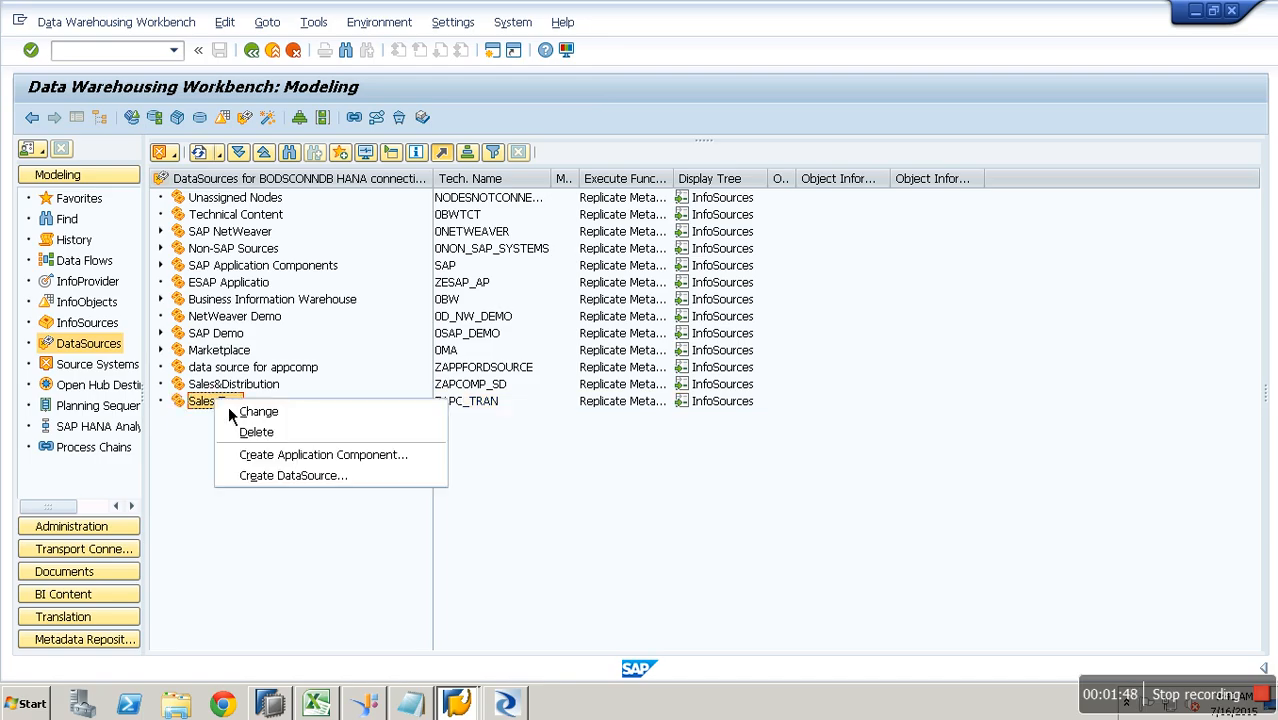
pyautogui.click(357, 476)
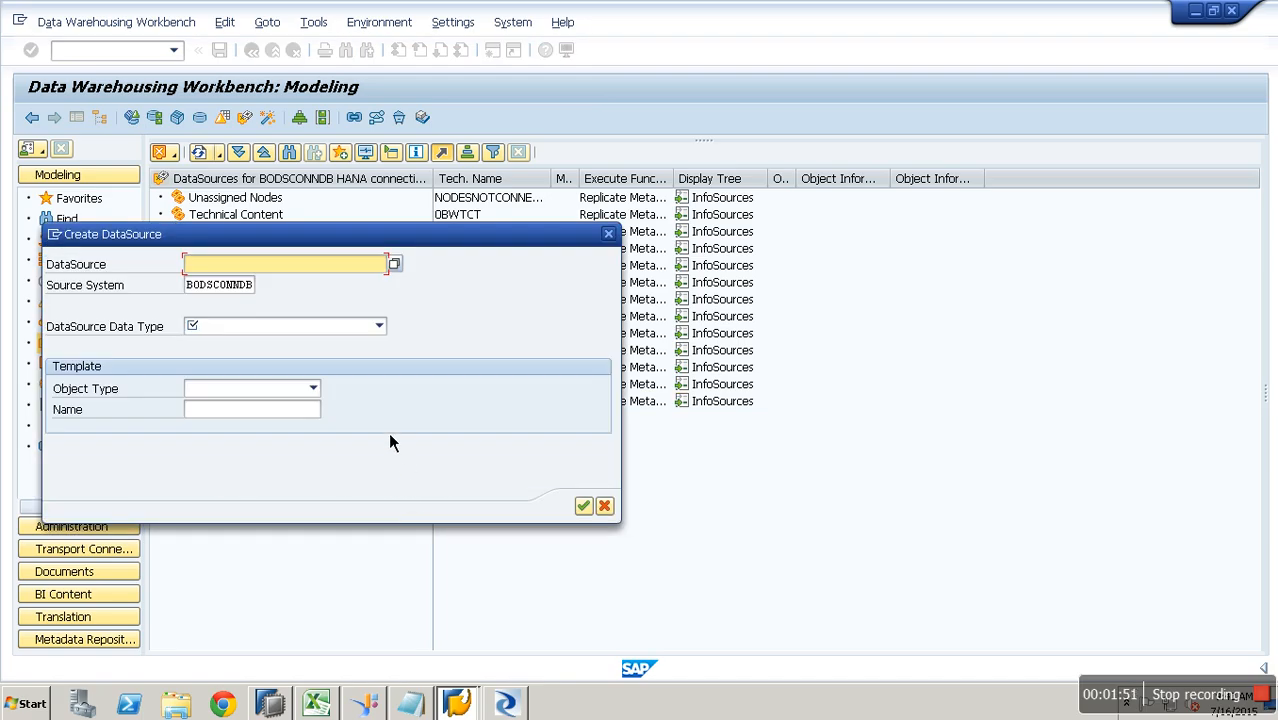
pyautogui.write('z')
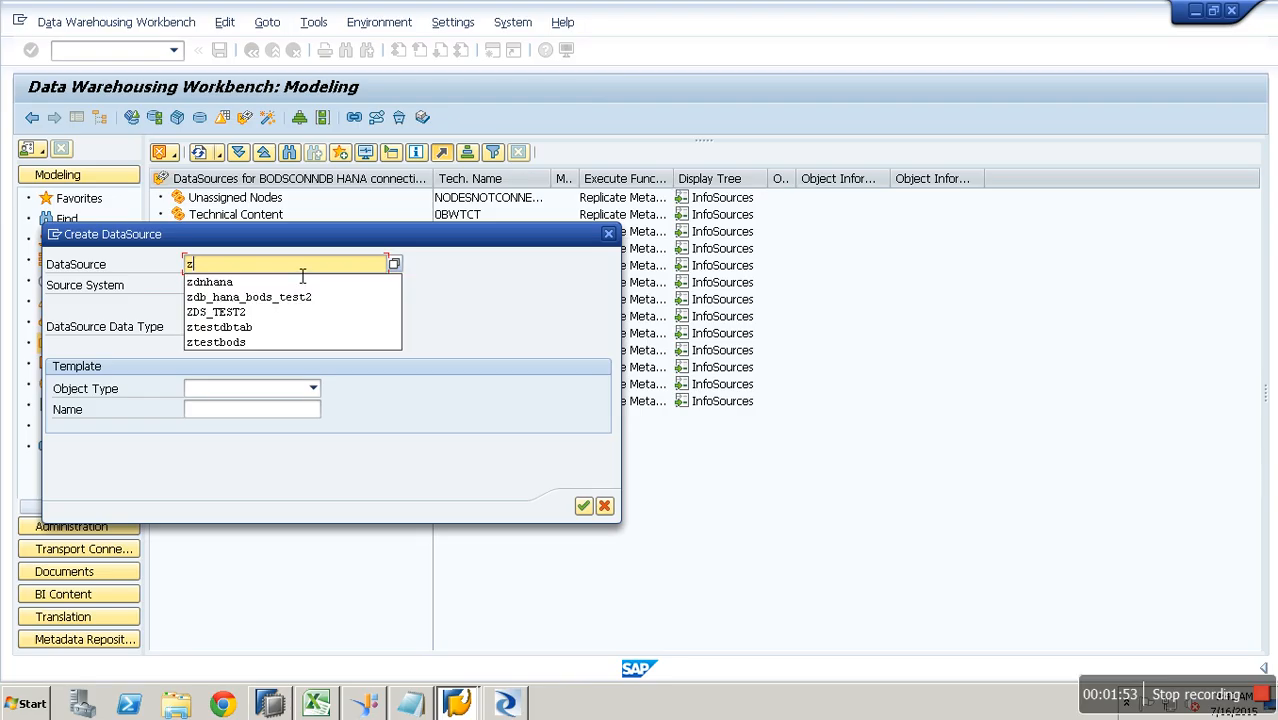
pyautogui.click(316, 302)
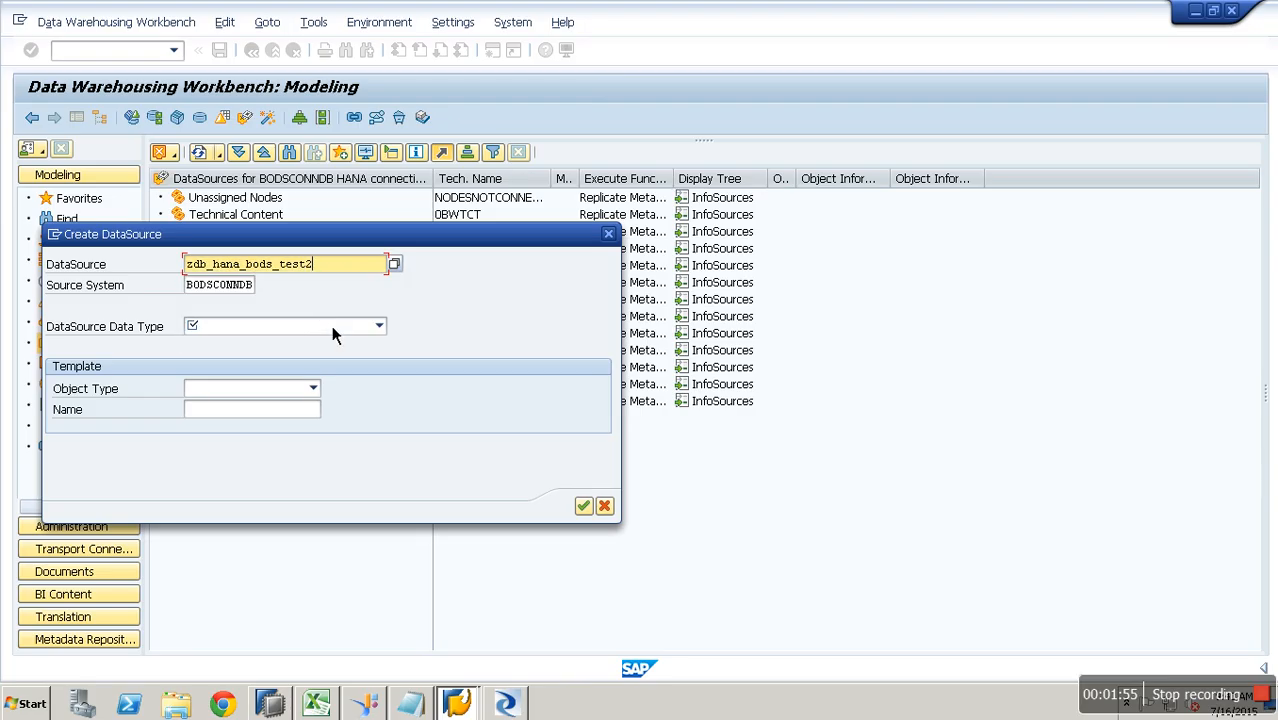
pyautogui.click(368, 326)
pyautogui.click(323, 344)
pyautogui.click(583, 505)
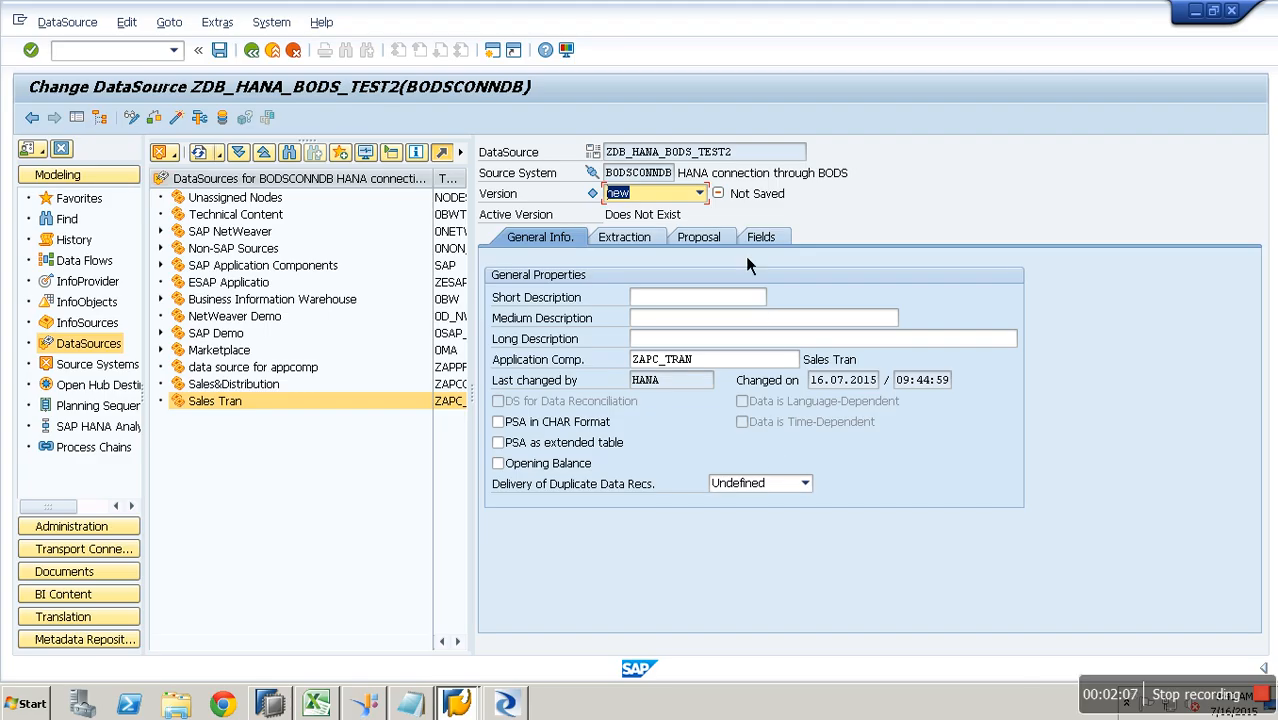
# - Copy the name ZDB_HANA_BODS_TEST2 into the short, medium and long description fields
pyautogui.click(734, 152)
pyautogui.moveTo(732, 158); pyautogui.dragTo(597, 156)
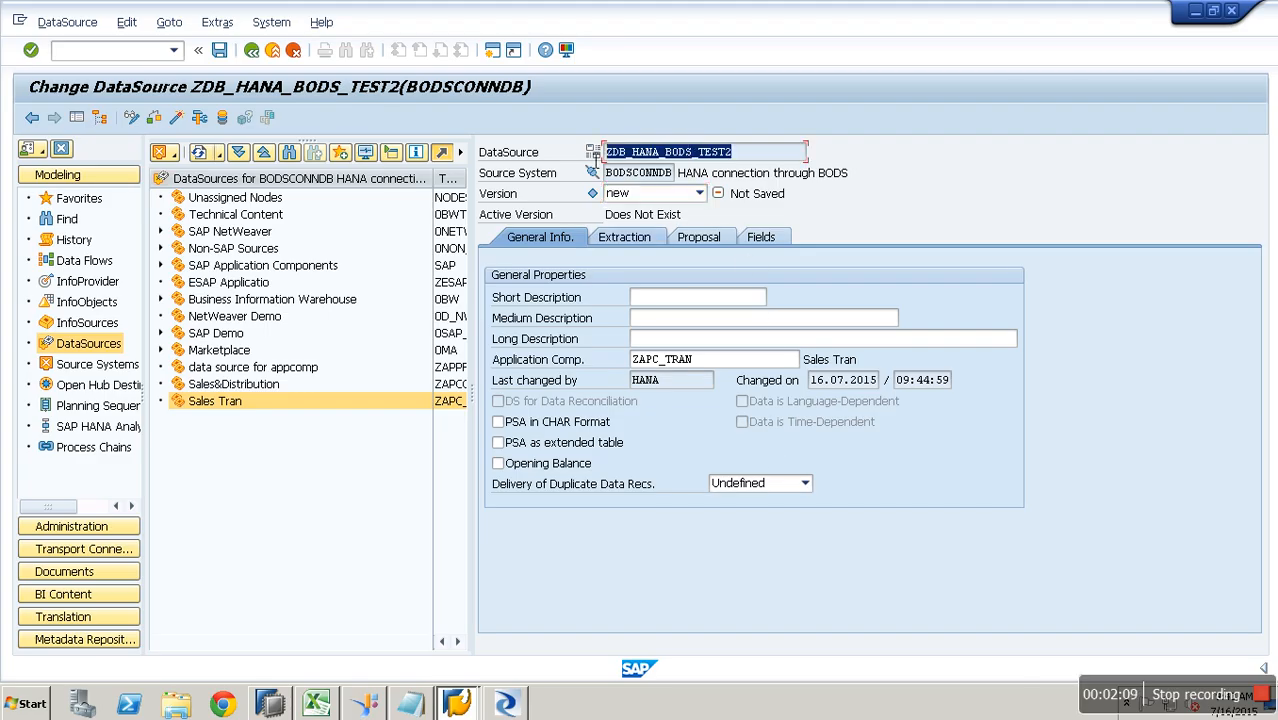
pyautogui.hotkey('ctrl', 'c')
pyautogui.click(667, 299)
pyautogui.hotkey('ctrl', 'v')
pyautogui.click(679, 319)
pyautogui.hotkey('ctrl', 'v')
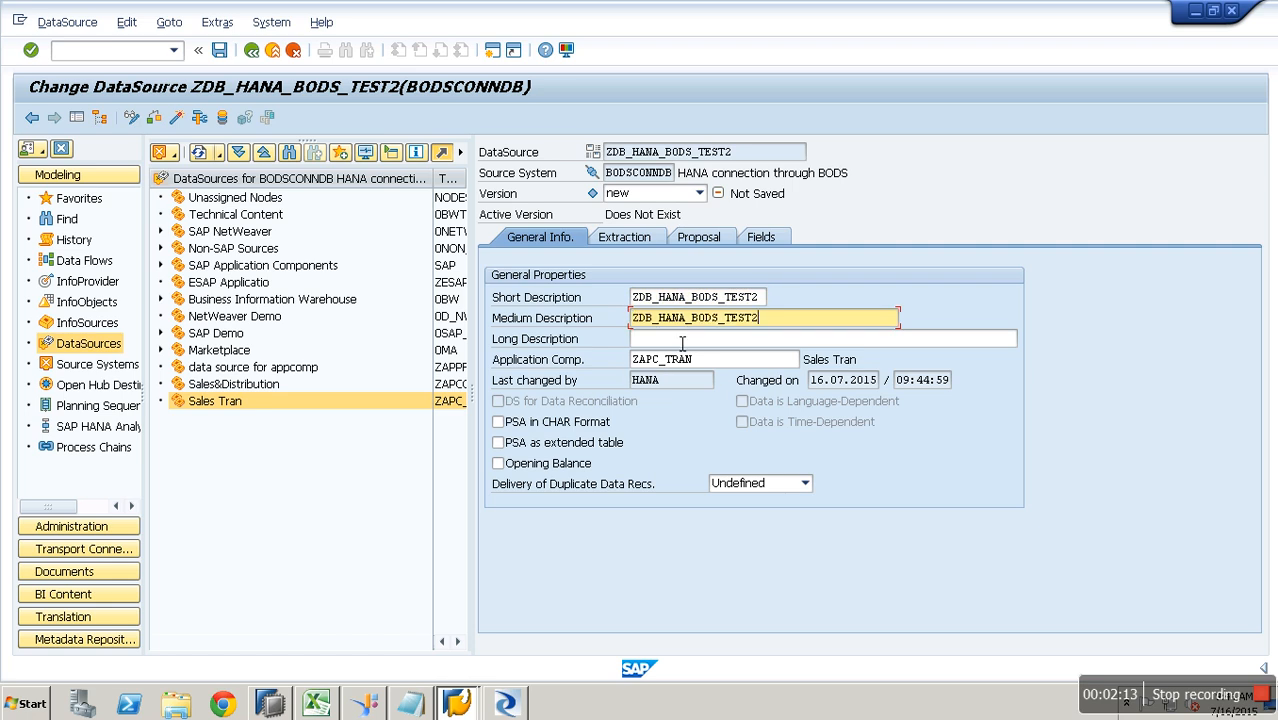
pyautogui.hotkey('ctrl', 'v')
pyautogui.click(682, 340)
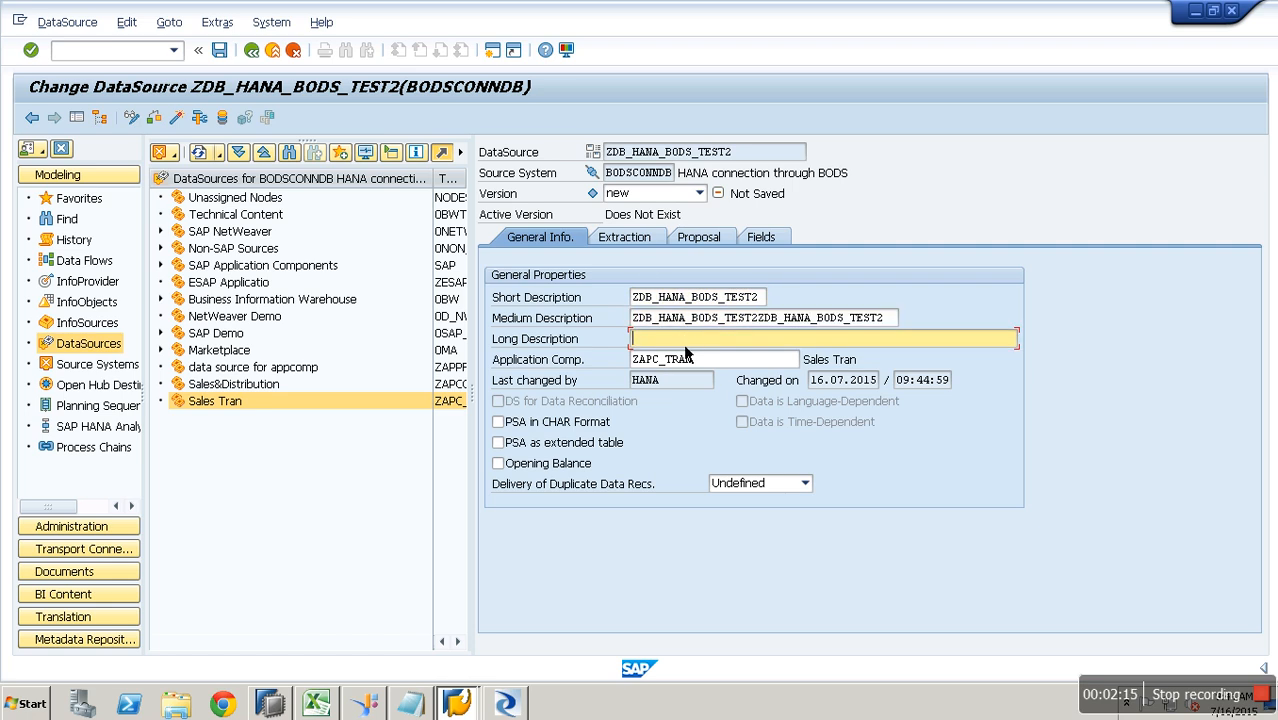
pyautogui.hotkey('ctrl', 'v')
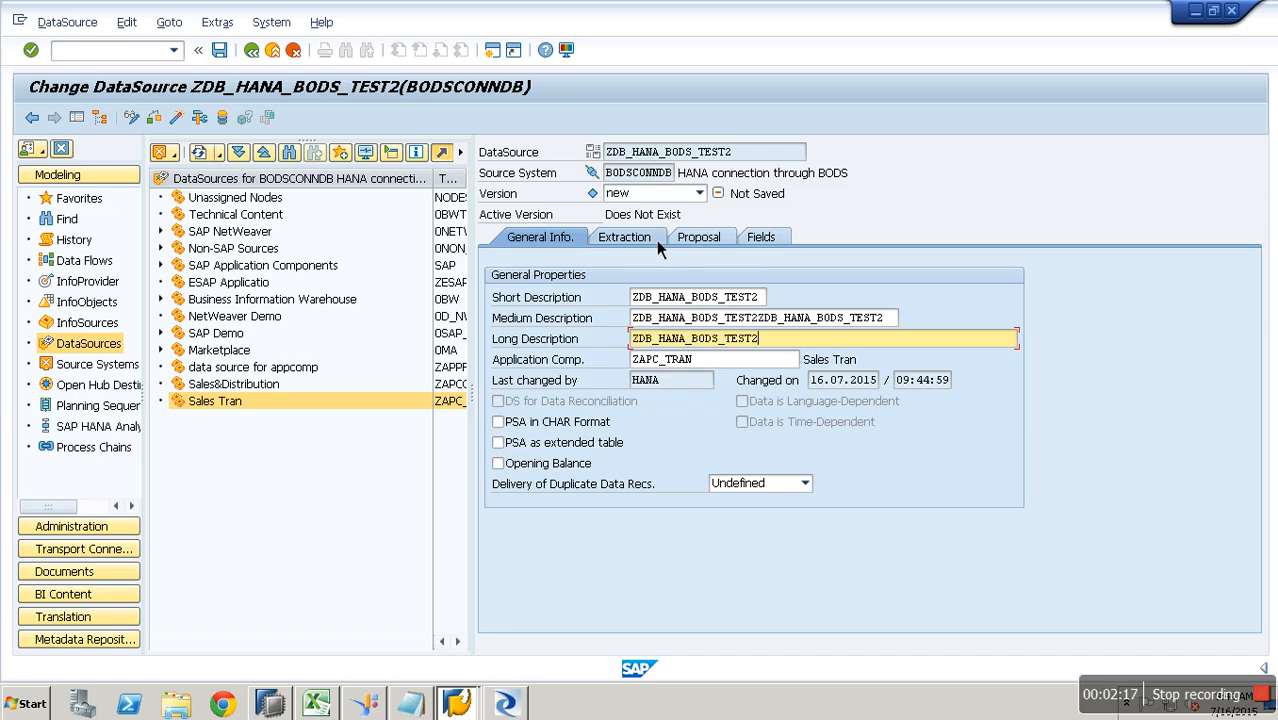
# - On the Extraction tab, set the Source Object to BWBODS.TEST2
pyautogui.click(654, 240)
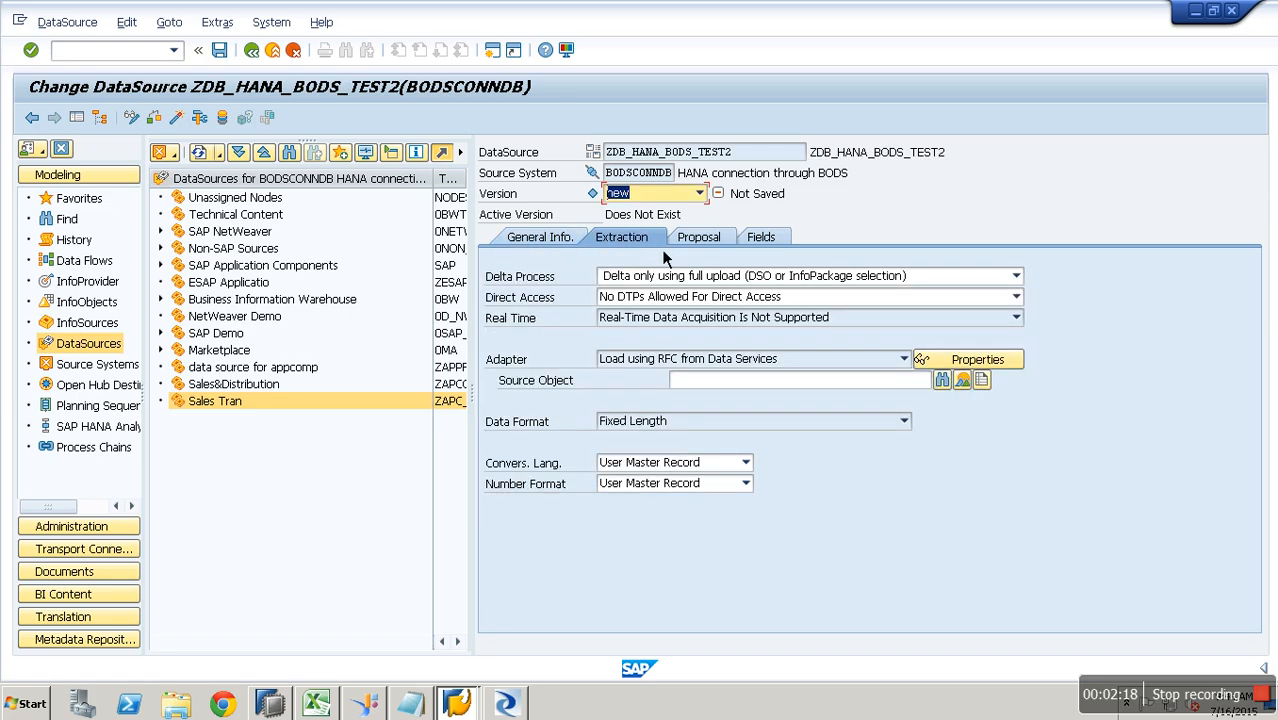
pyautogui.click(767, 382)
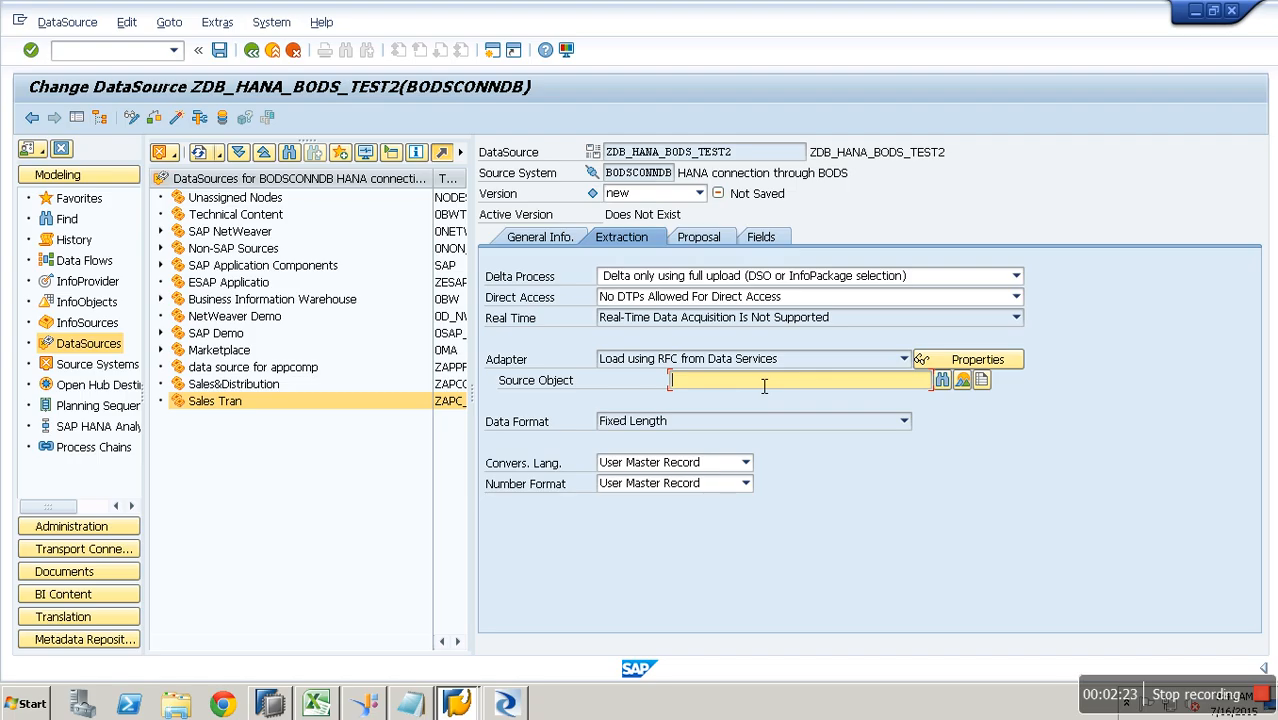
pyautogui.write('BWDODS')
pyautogui.press('BackSpace')
pyautogui.press('BackSpace')
pyautogui.press('BackSpace')
pyautogui.press('BackSpace')
pyautogui.write('BODS')
pyautogui.click(518, 710)
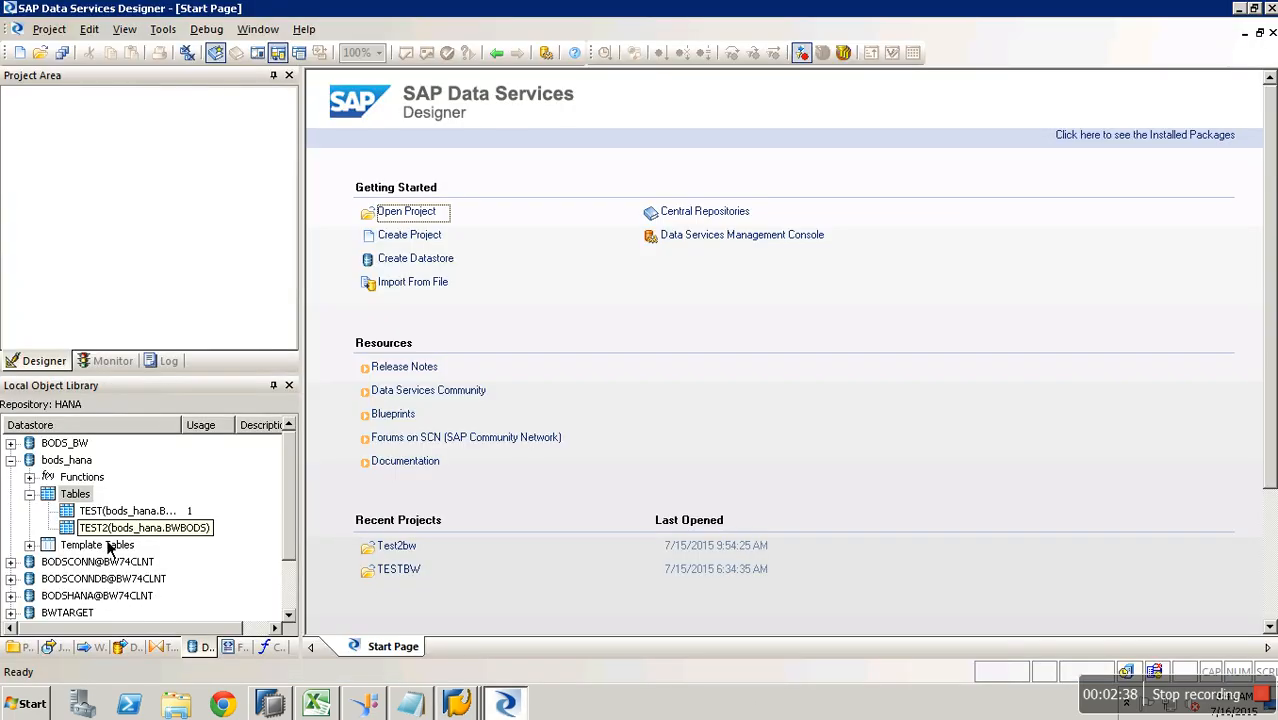
pyautogui.moveTo(456, 703)
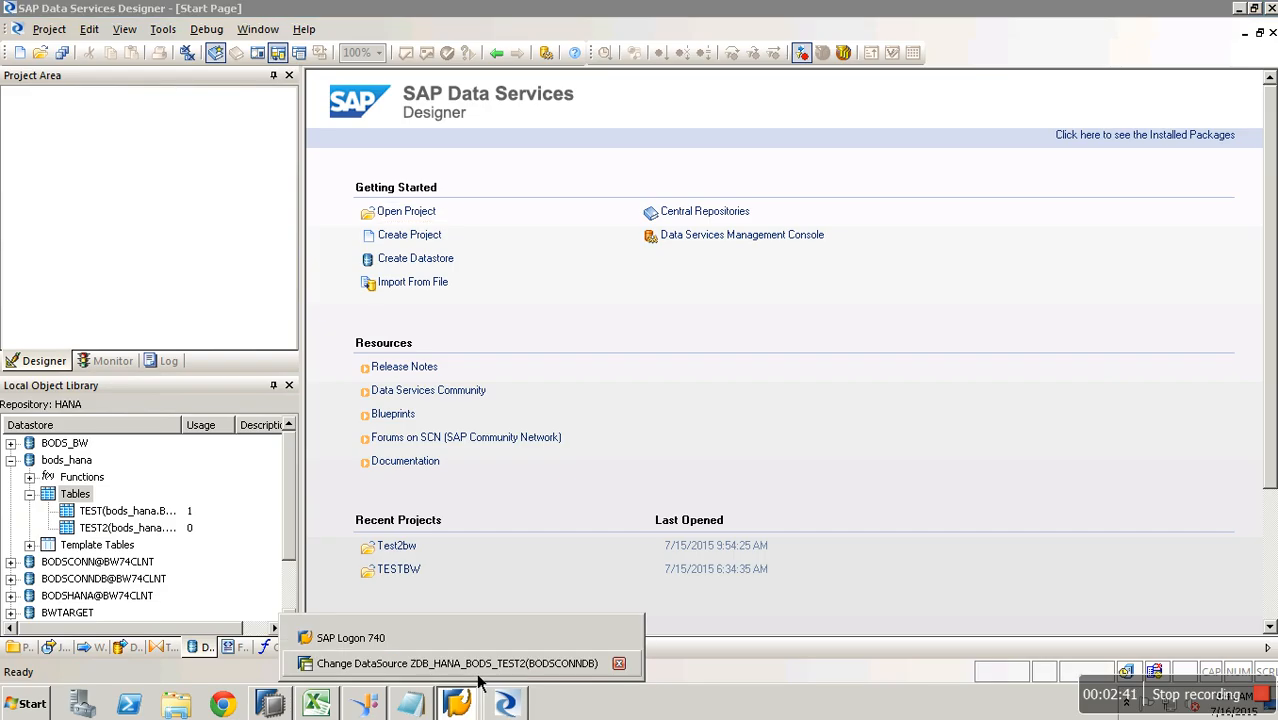
pyautogui.click(618, 664)
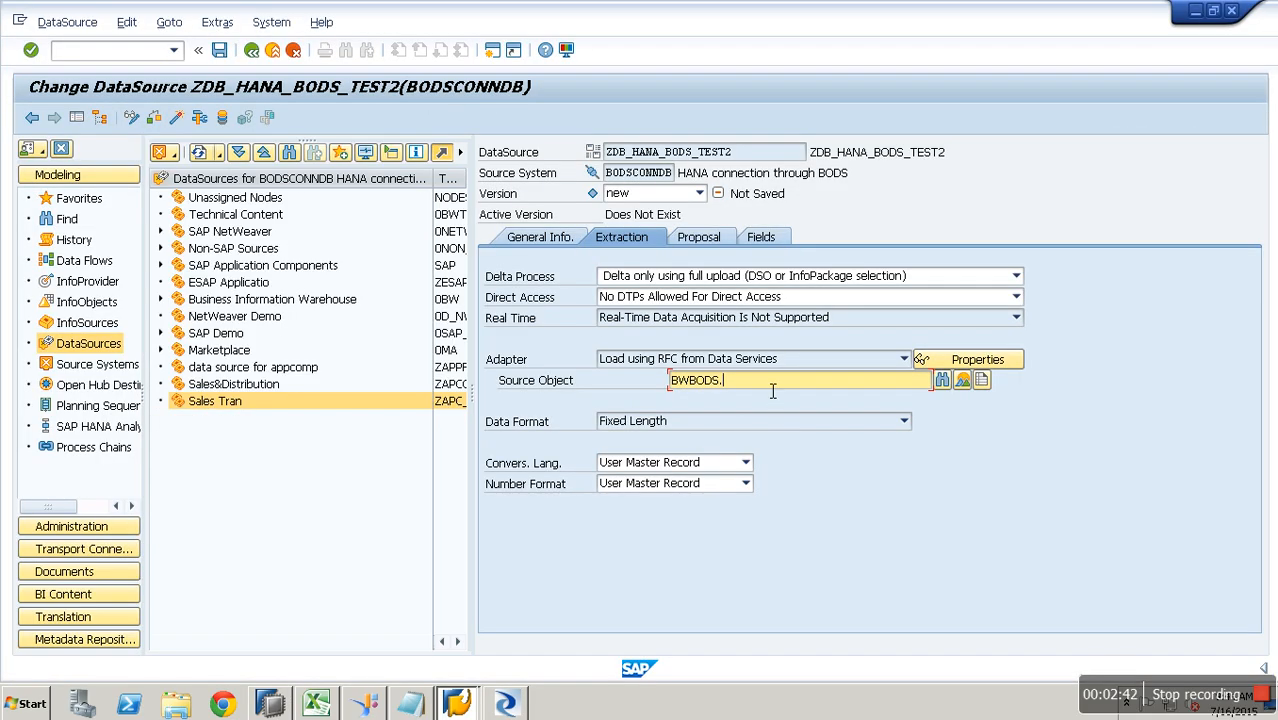
pyautogui.write('test2')
pyautogui.press('BackSpace')
pyautogui.press('BackSpace')
pyautogui.press('BackSpace')
pyautogui.press('BackSpace')
pyautogui.press('BackSpace')
pyautogui.write('TEST2')
# - Review the Proposal, Extraction and Fields tabs, then activate ZDB_HANA_BODS_TEST2 and bring Data Services Designer forward
pyautogui.click(712, 245)
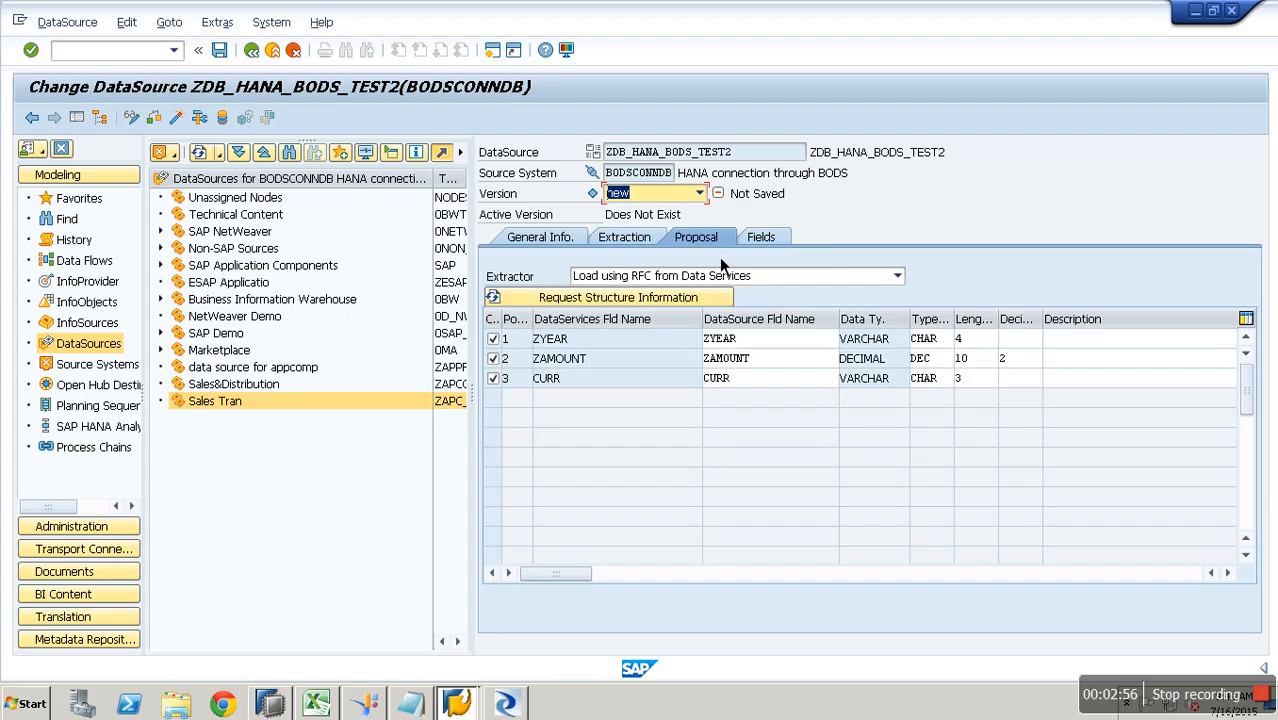
pyautogui.click(654, 244)
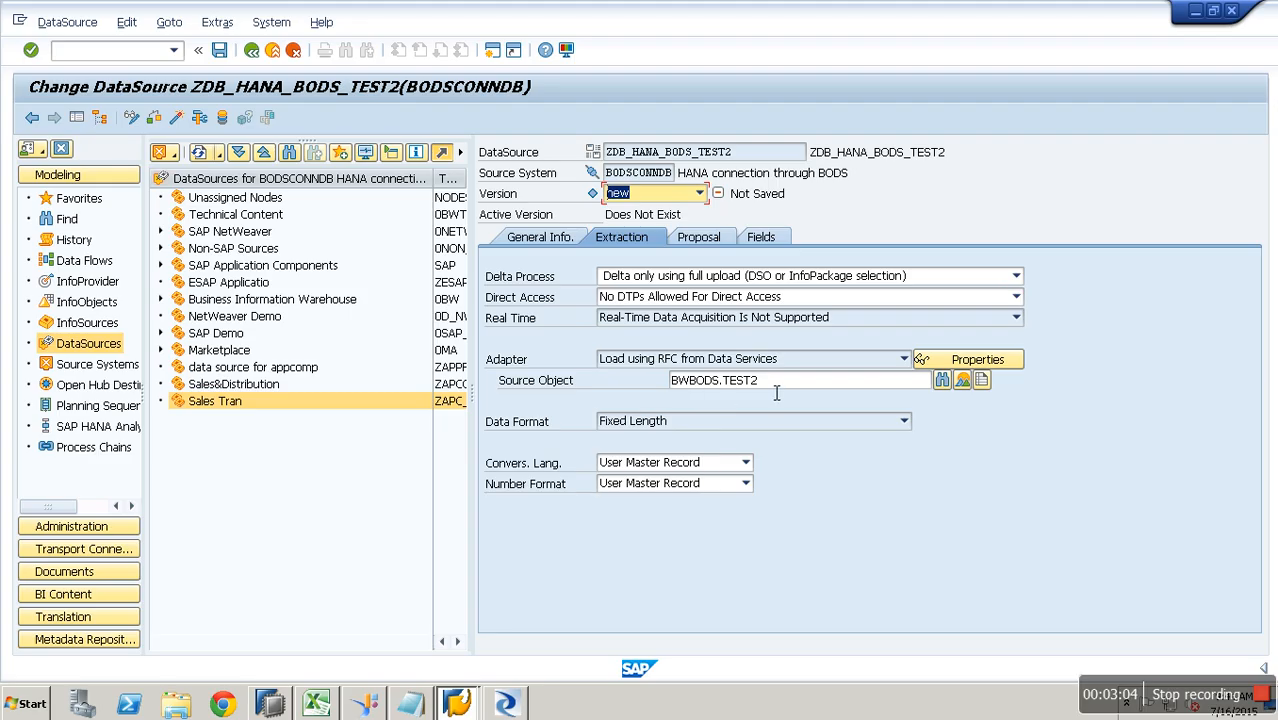
pyautogui.click(712, 242)
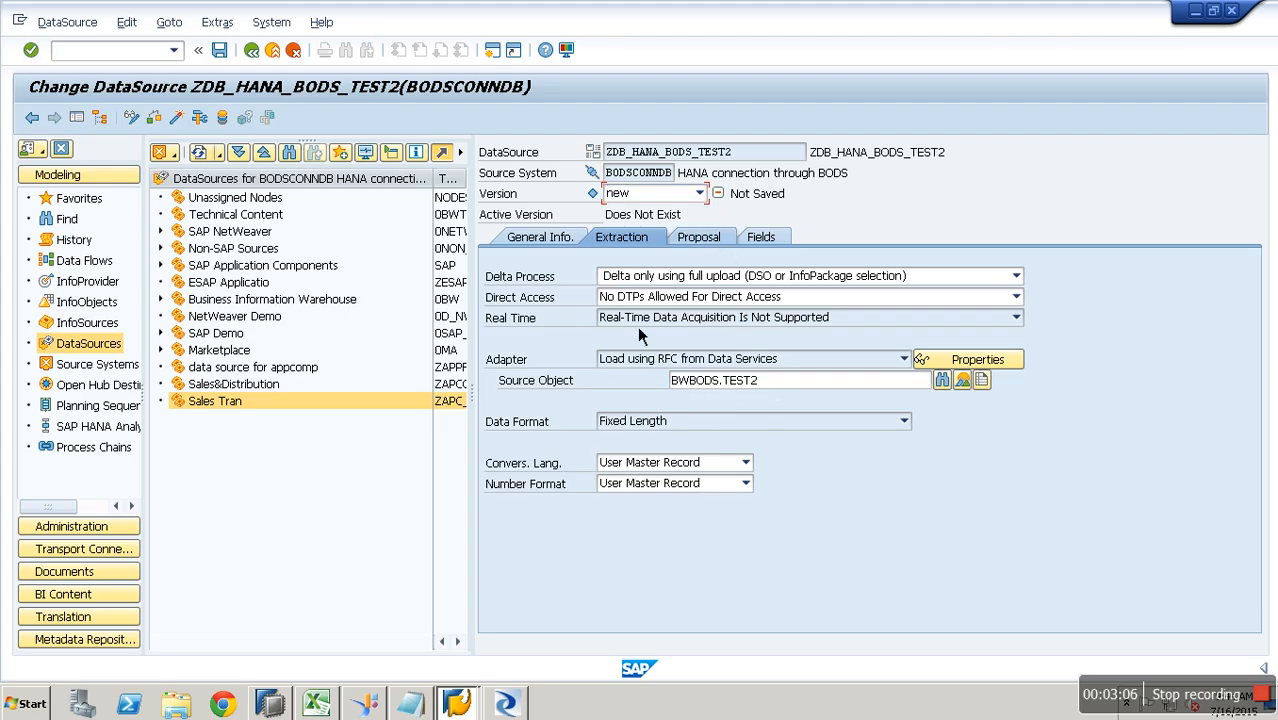
pyautogui.click(768, 242)
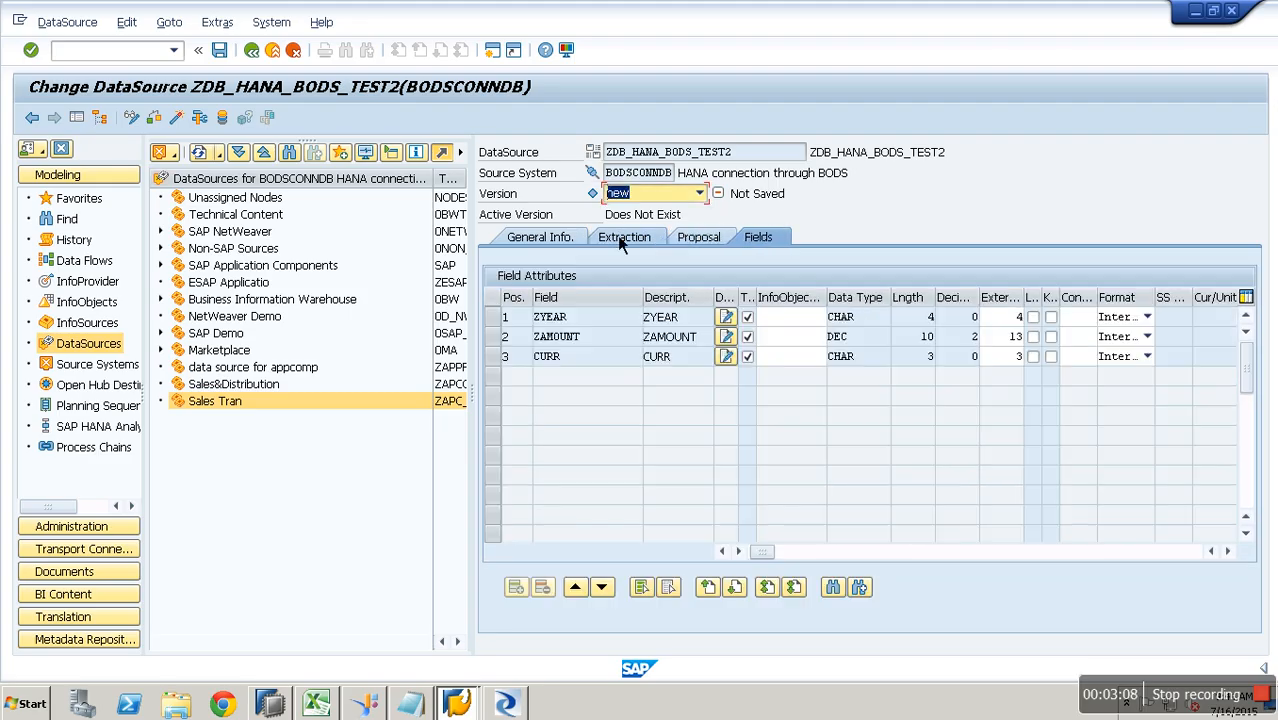
pyautogui.click(186, 127)
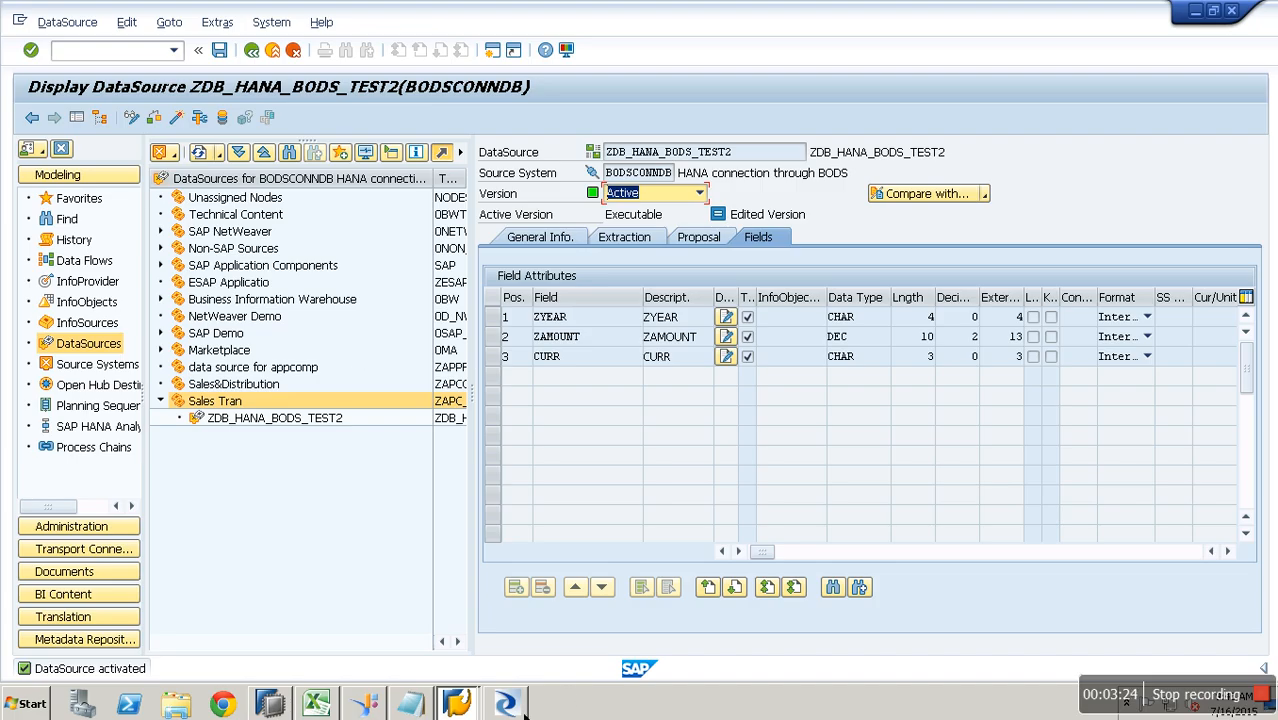
pyautogui.click(505, 704)
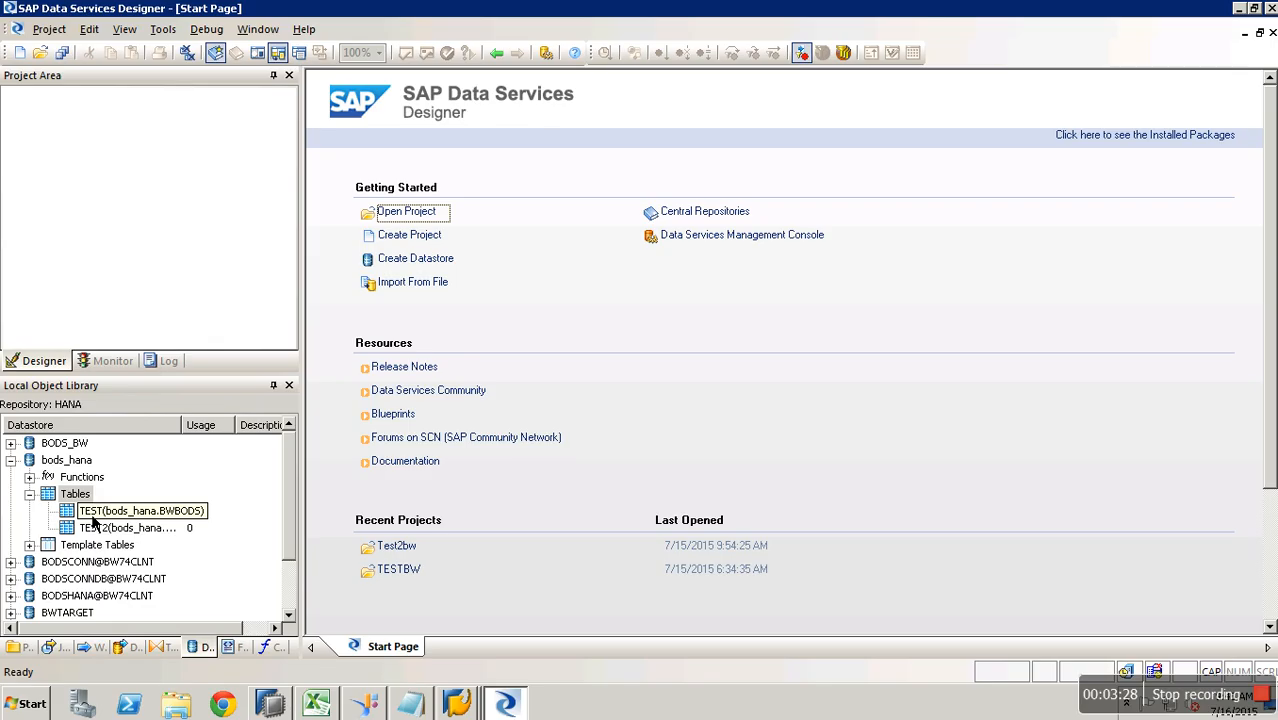
# - Create and save an InfoPackage described 'LOAD DATA' for the ZDB_HANA_BODS_TEST2 DataSource
pyautogui.hotkey('alt', 'Tab')
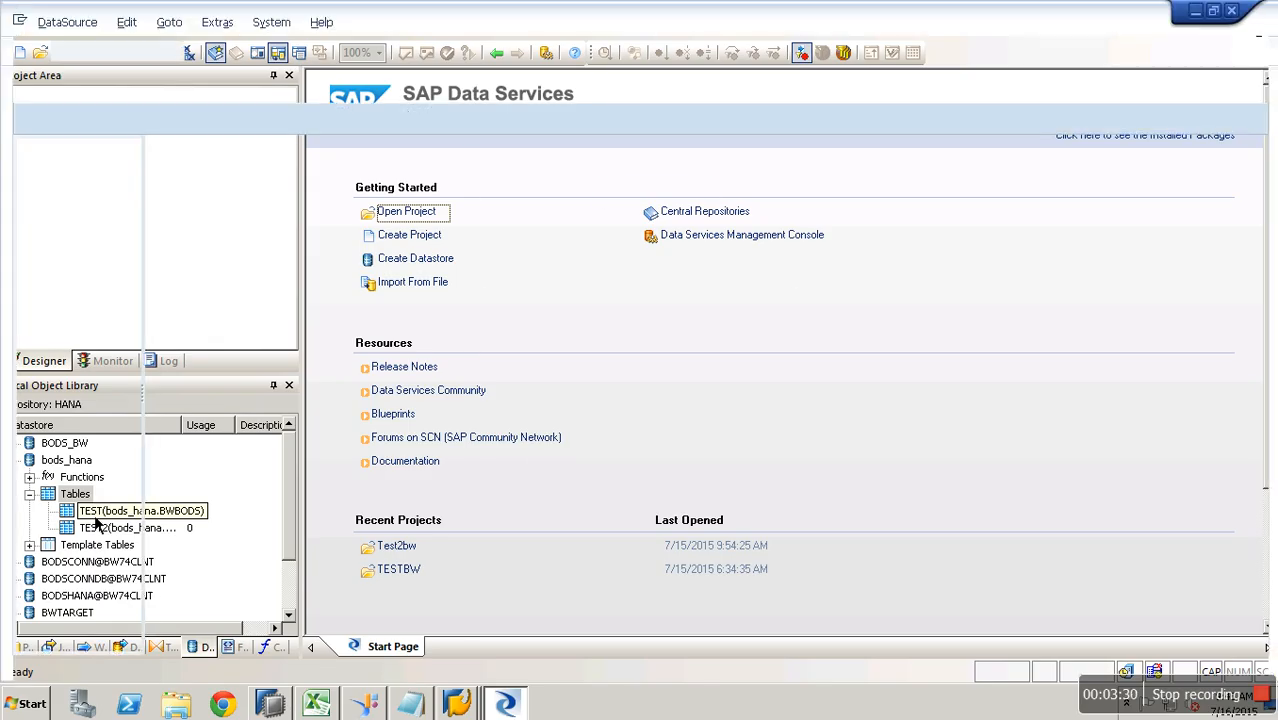
pyautogui.click(273, 52)
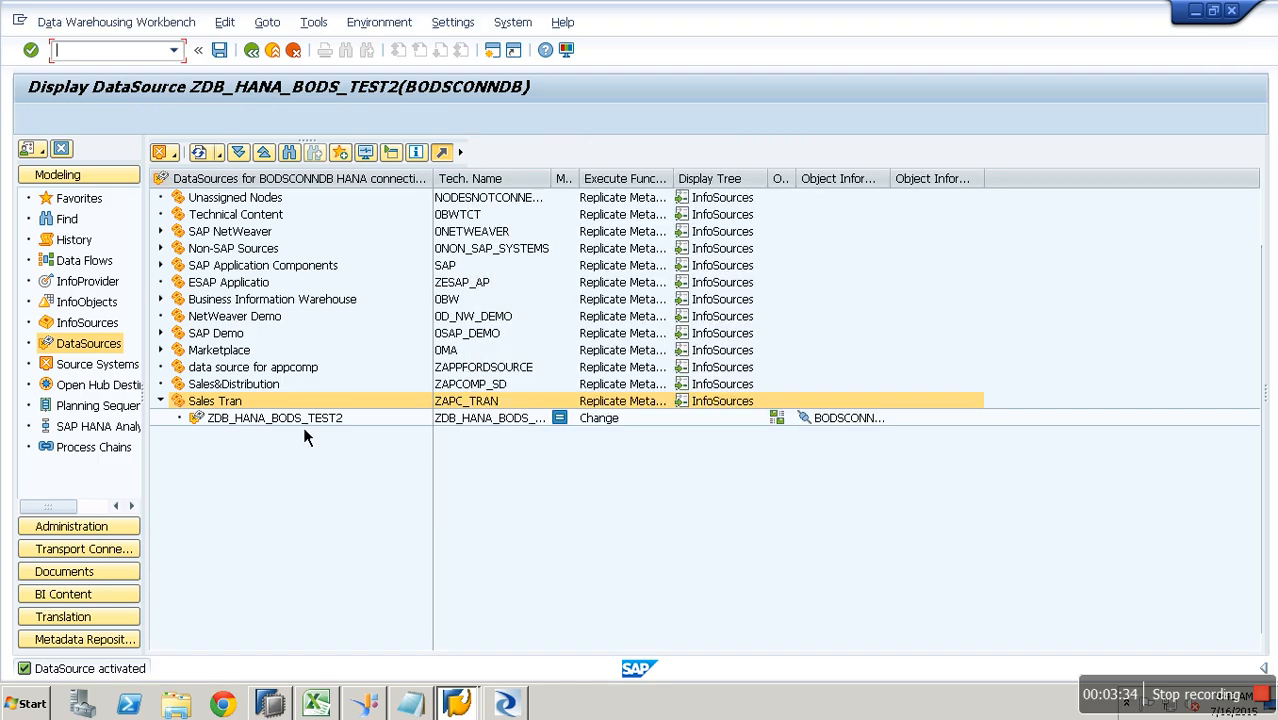
pyautogui.rightClick(303, 424)
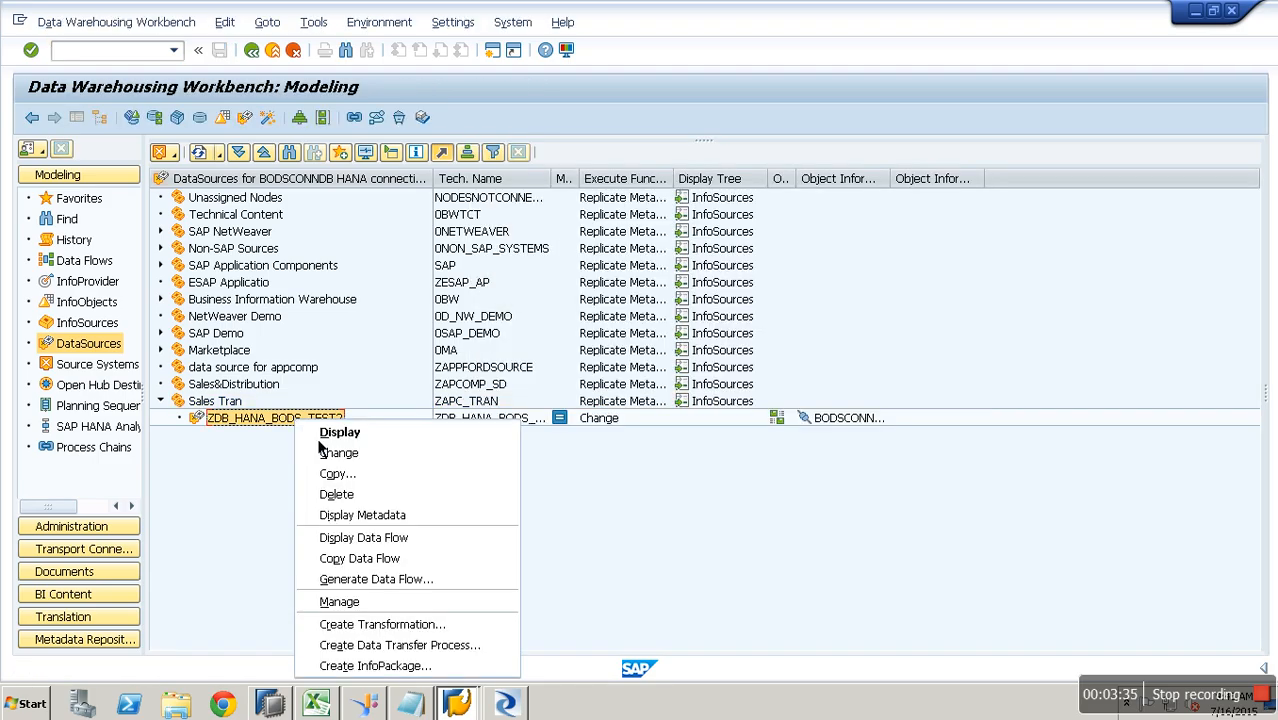
pyautogui.click(375, 665)
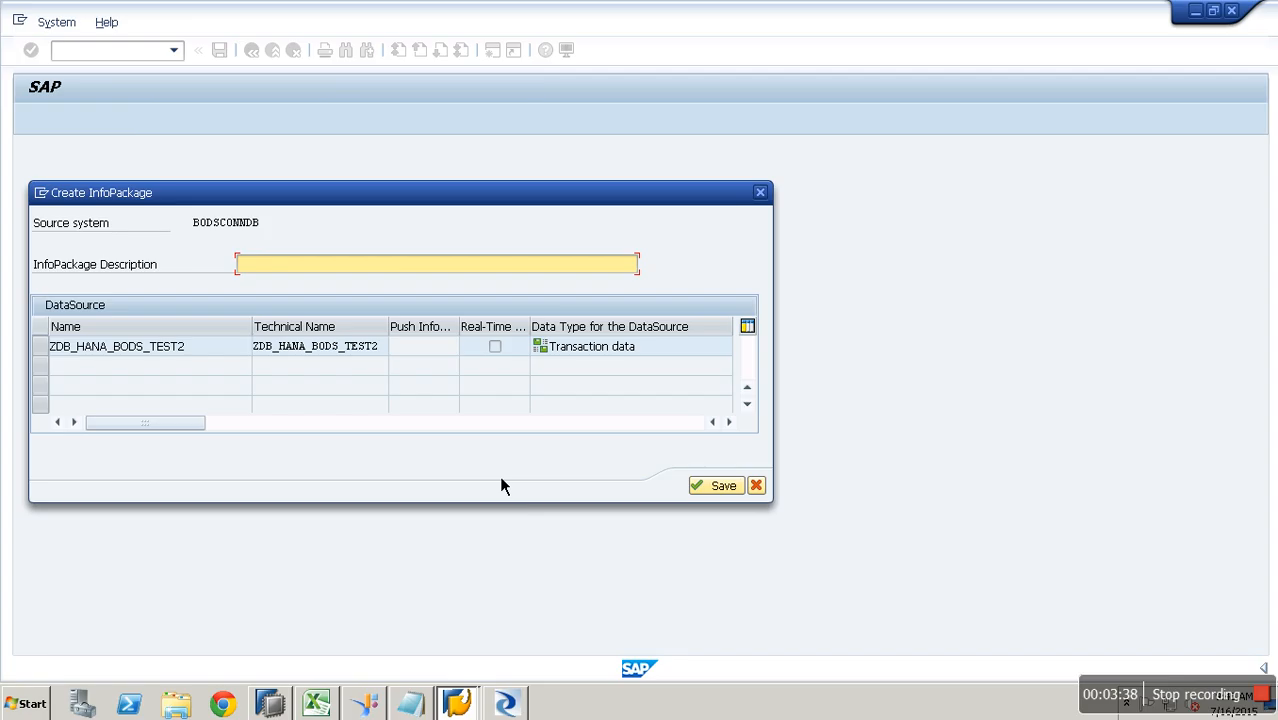
pyautogui.write('LOAD DATA')
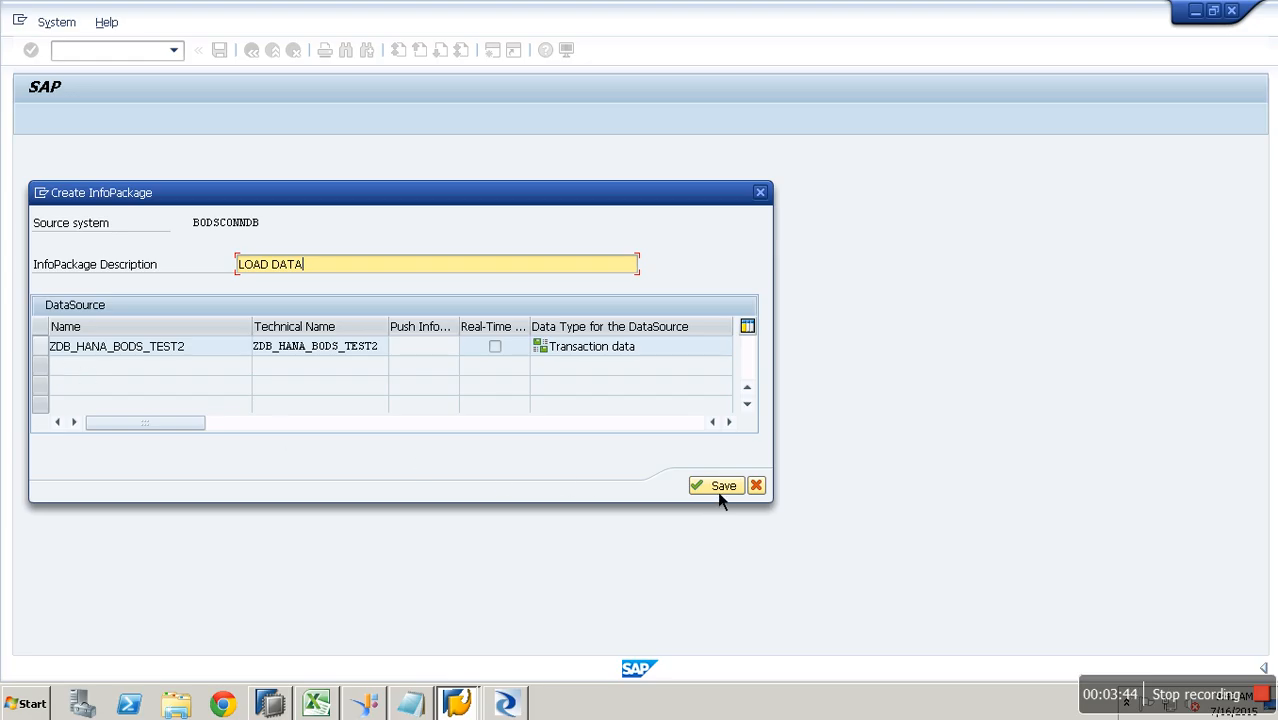
pyautogui.click(58, 357)
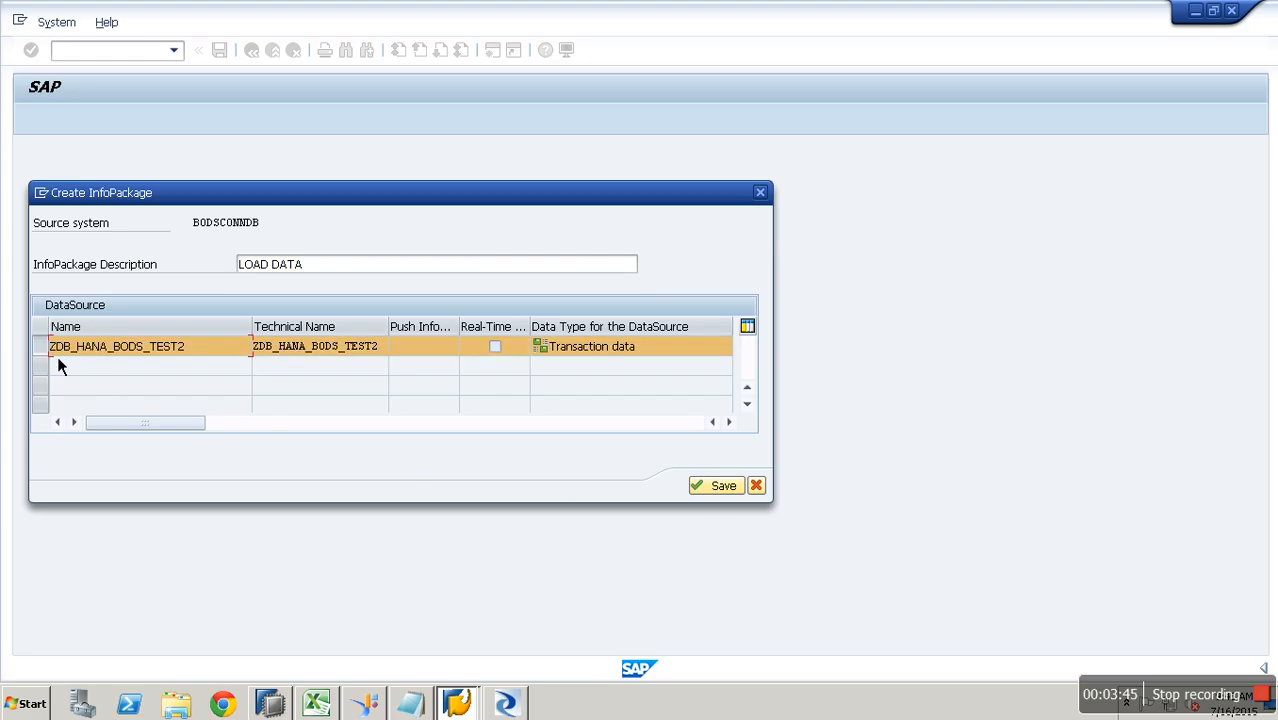
pyautogui.click(709, 493)
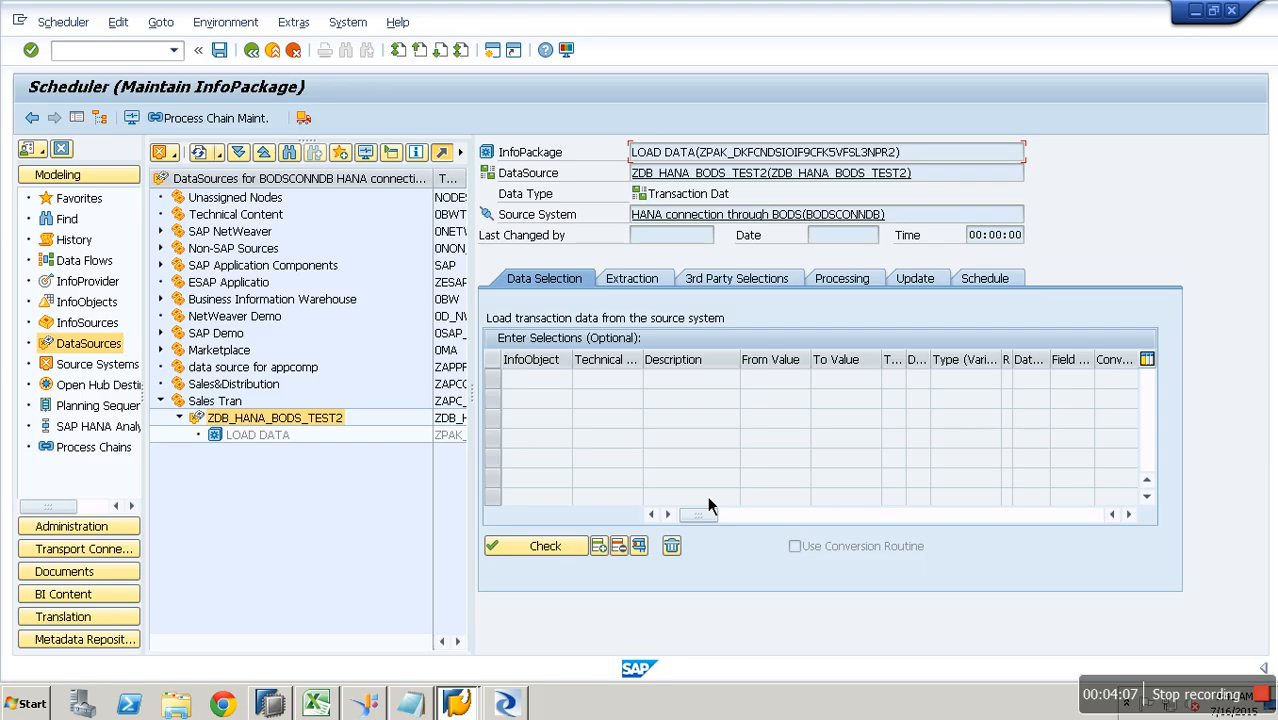
# - Check the Extraction and 3rd Party Selections settings, then start the data load immediately
pyautogui.click(641, 284)
pyautogui.click(748, 283)
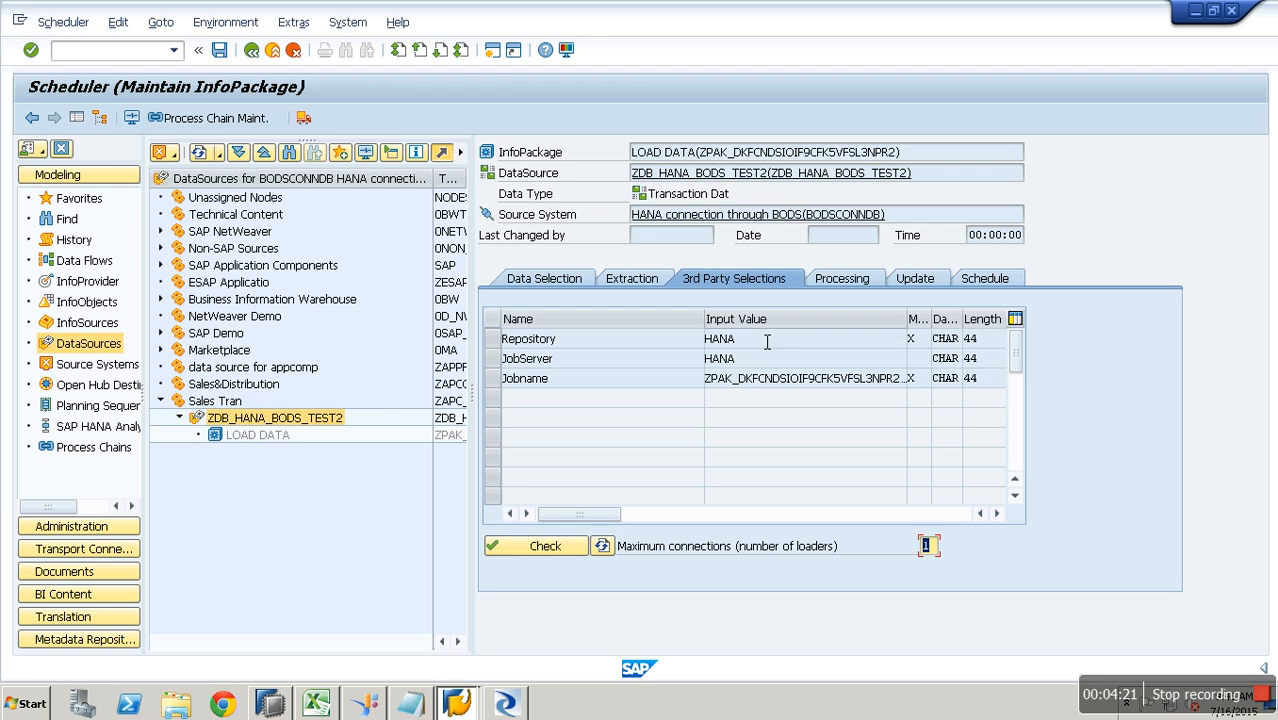
pyautogui.click(990, 284)
pyautogui.click(565, 463)
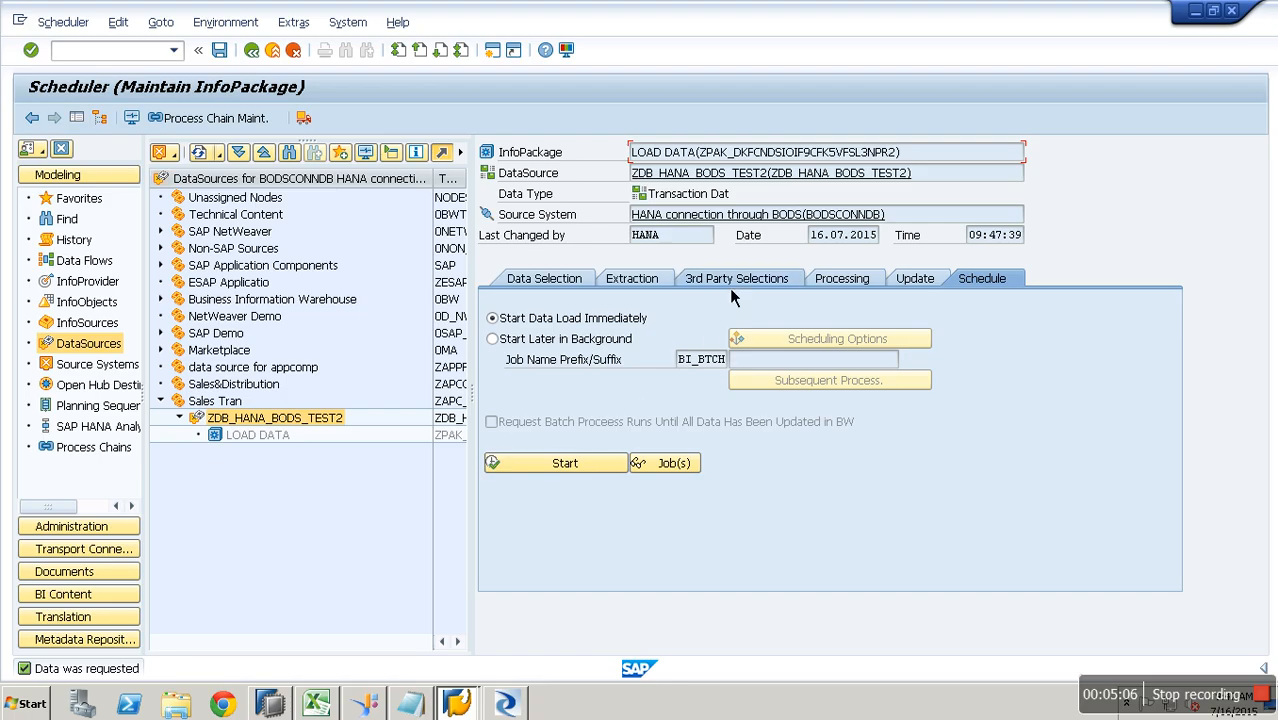
# - In the monitor, confirm the 09:47:37 request loaded 4 of 4 records, then open SAP HANA Studio
pyautogui.click(140, 122)
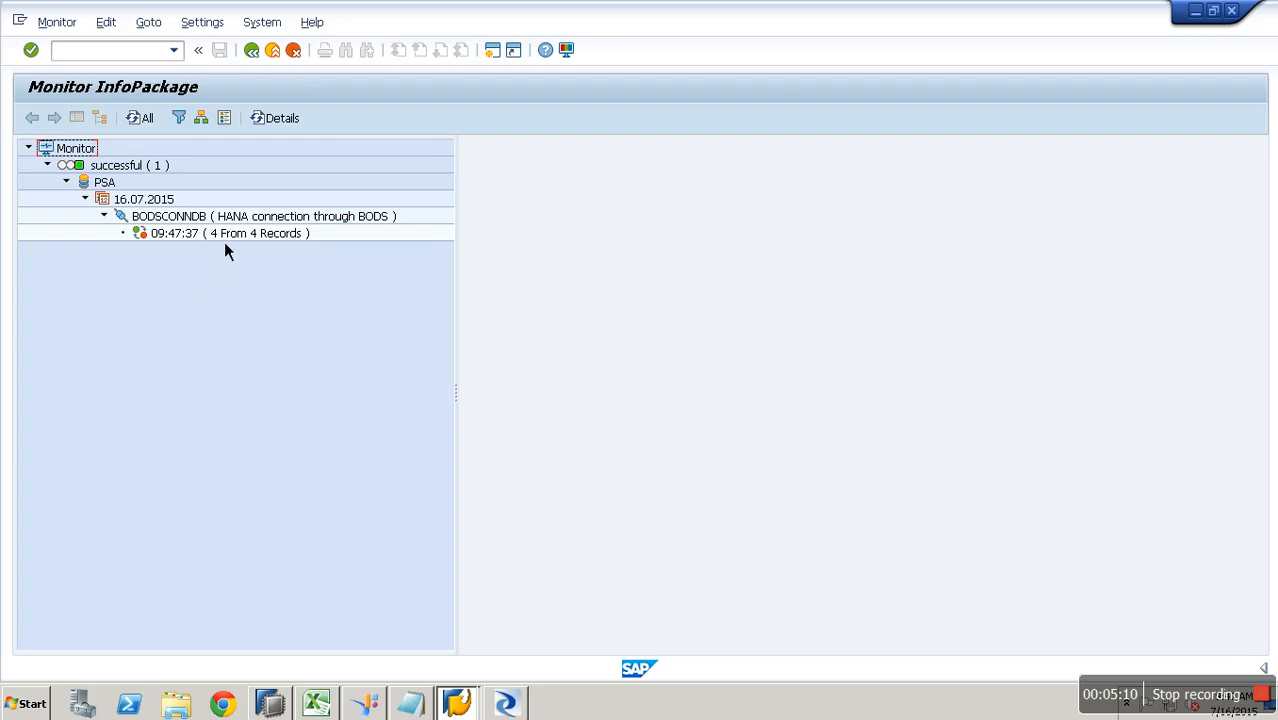
pyautogui.click(226, 236)
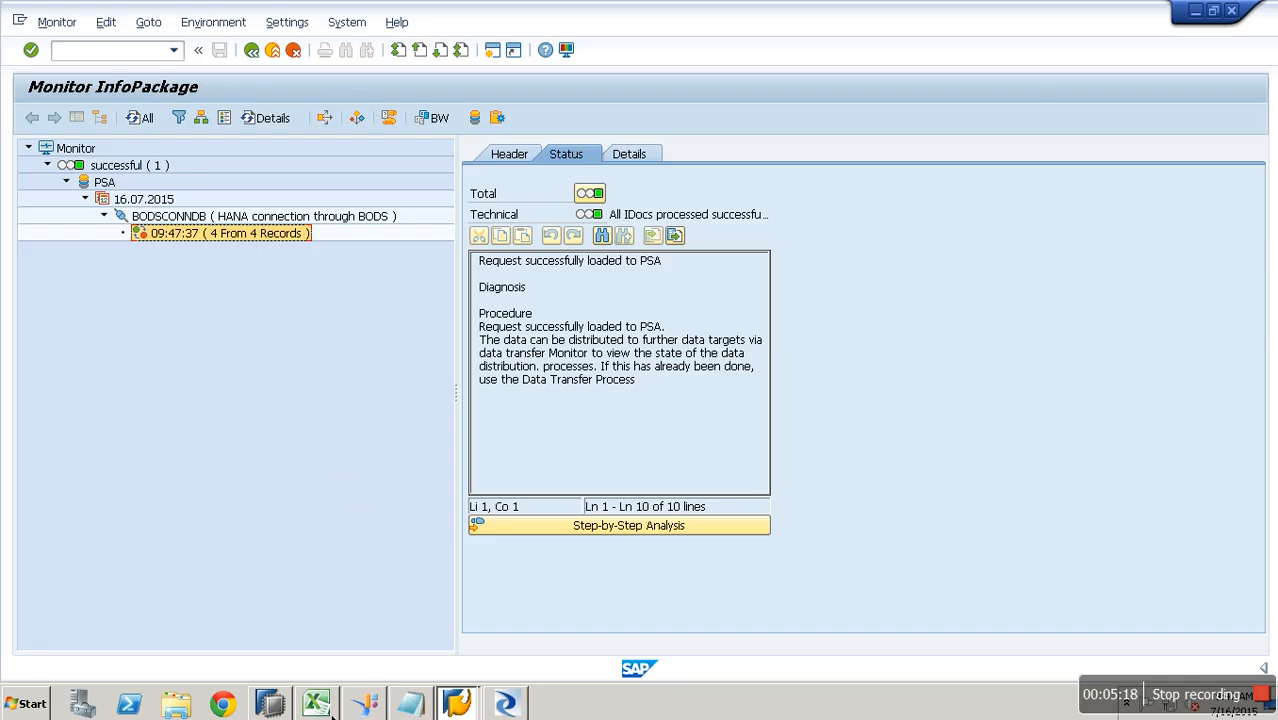
pyautogui.click(270, 704)
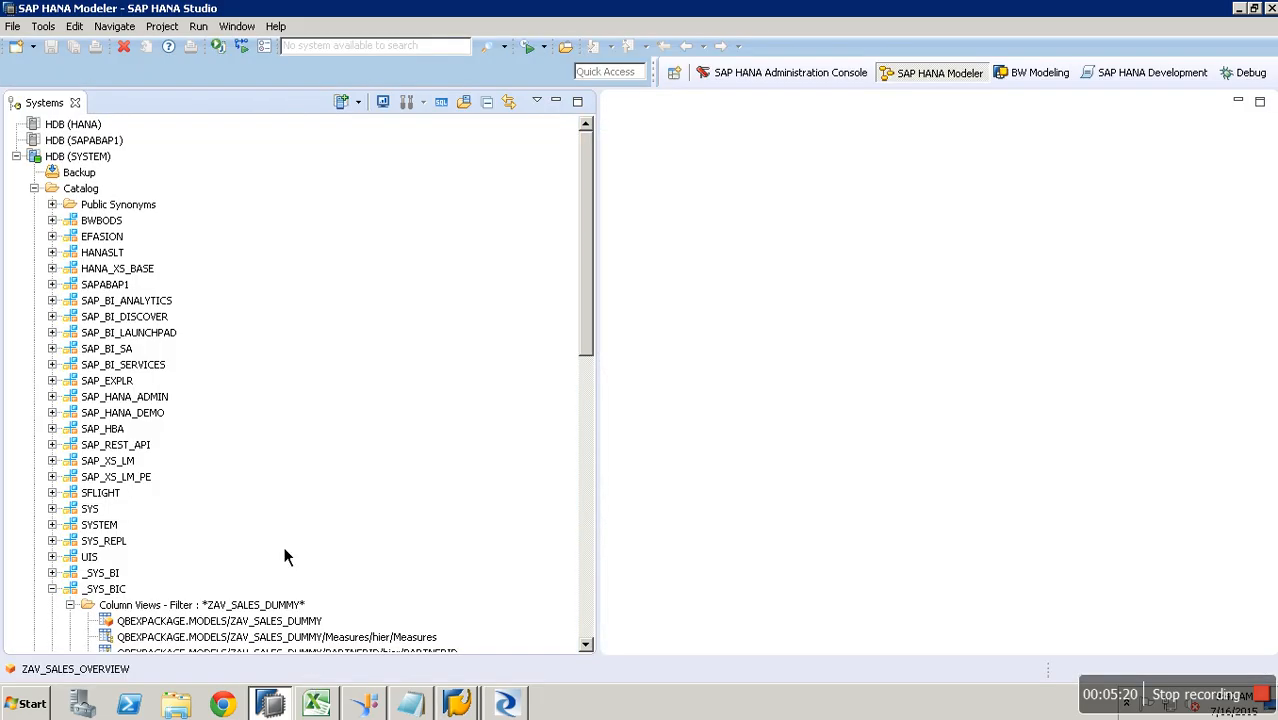
# - In a new SQL console, write and run CREATE COLUMN TABLE "BWBODS"."TEST3" AS (SELECT * FROM TEST2)
pyautogui.click(92, 190)
pyautogui.click(441, 101)
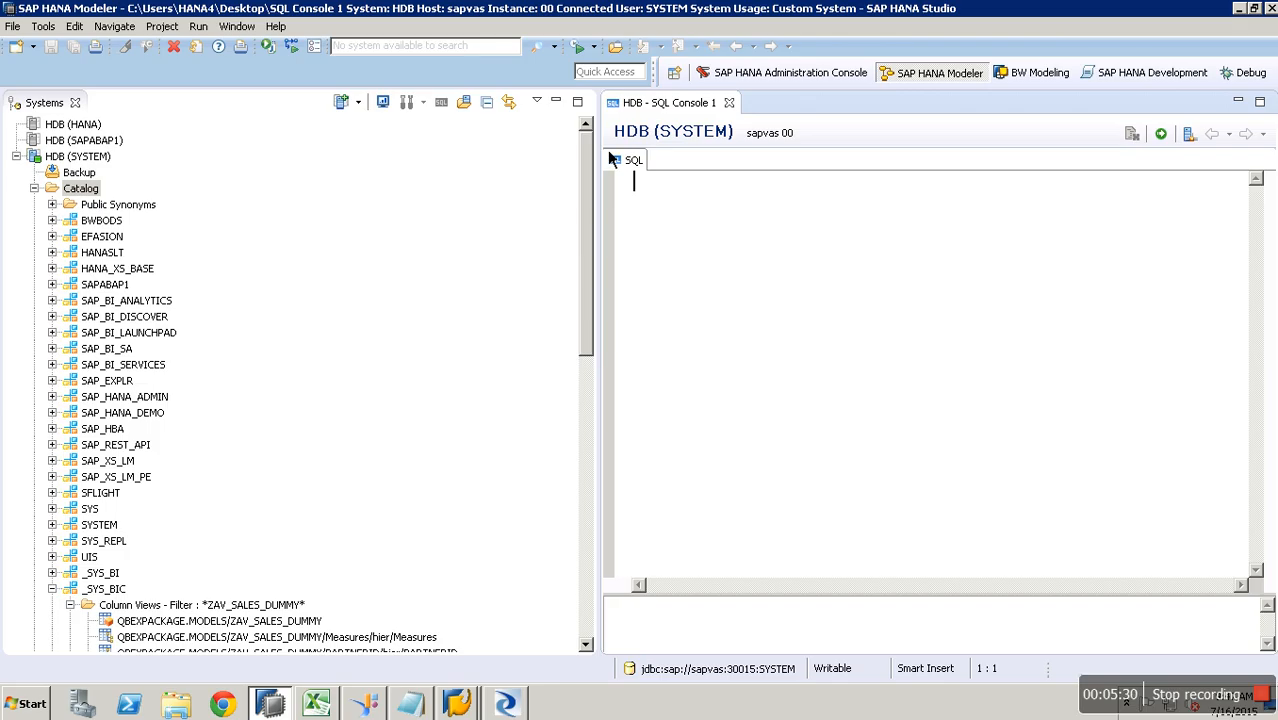
pyautogui.moveTo(599, 150); pyautogui.dragTo(262, 170)
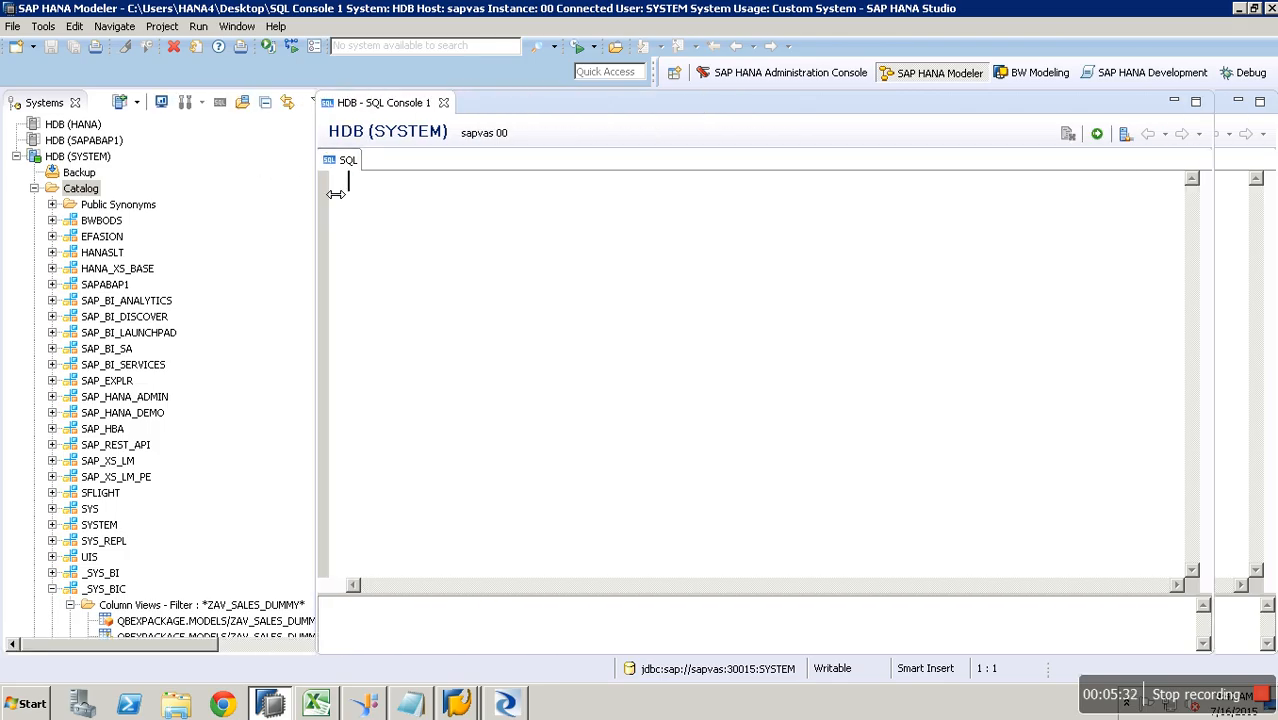
pyautogui.press('Return')
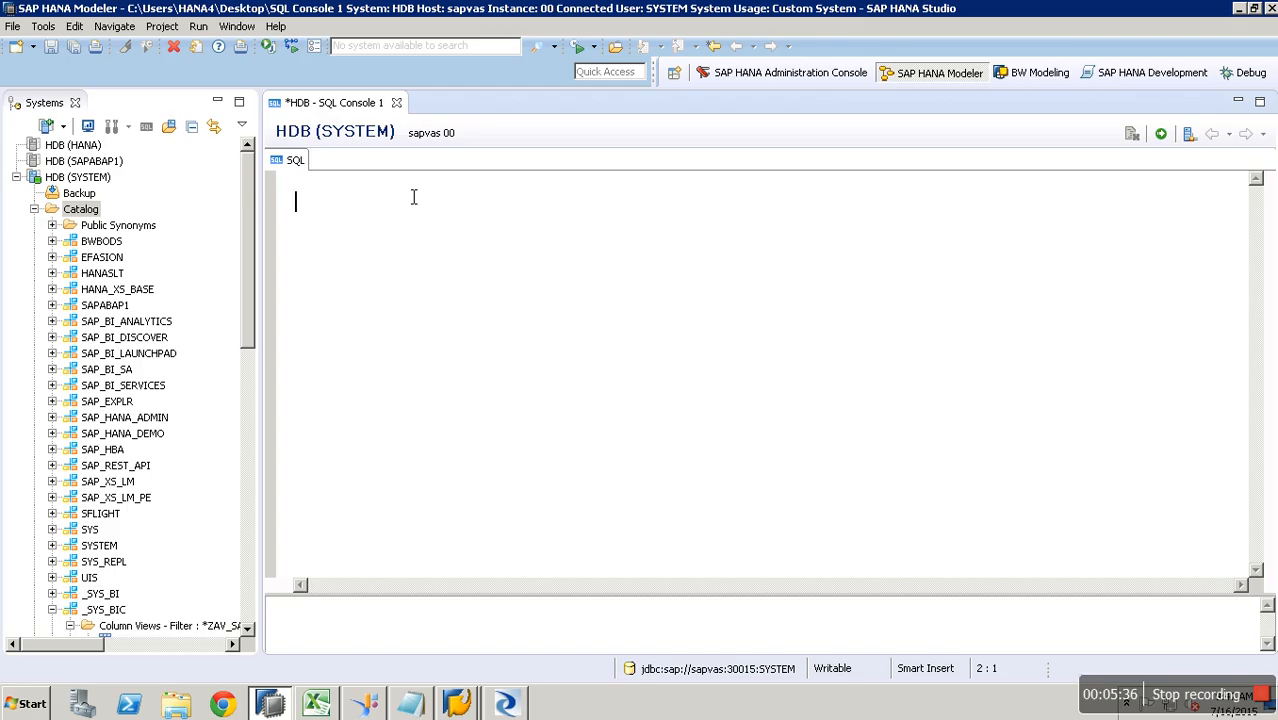
pyautogui.write('CREATE COL')
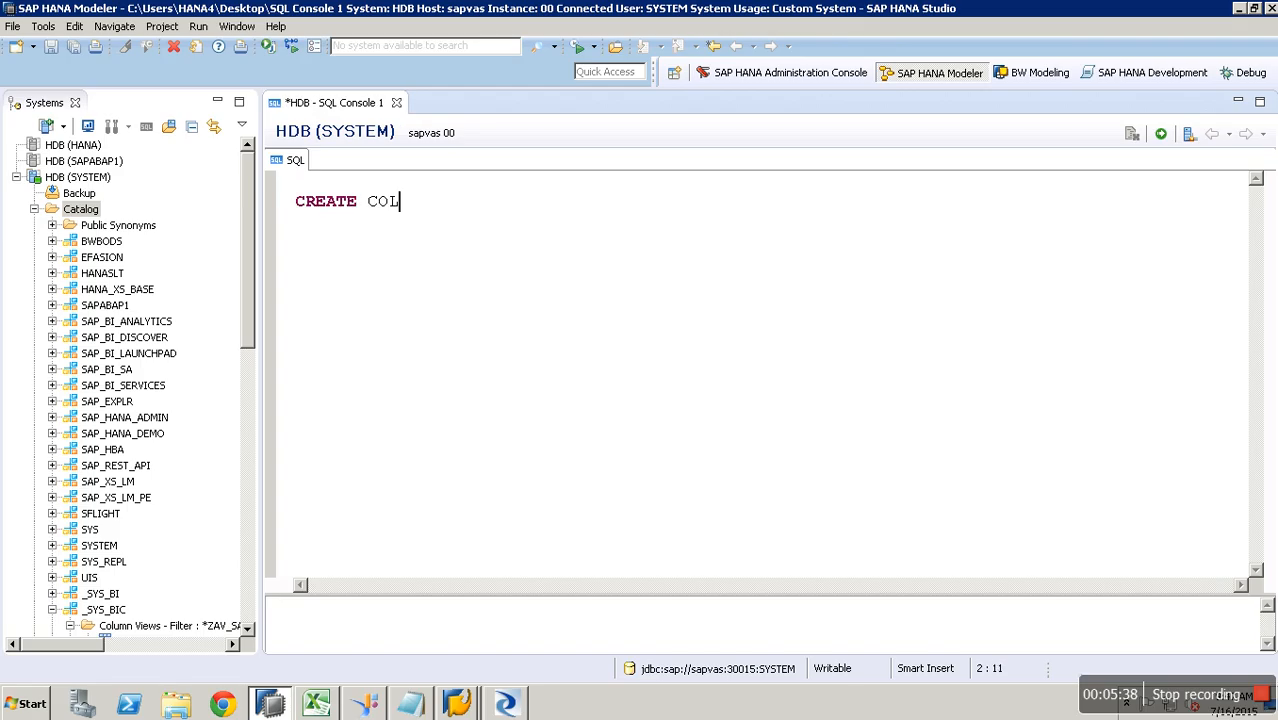
pyautogui.write('UMN TAB')
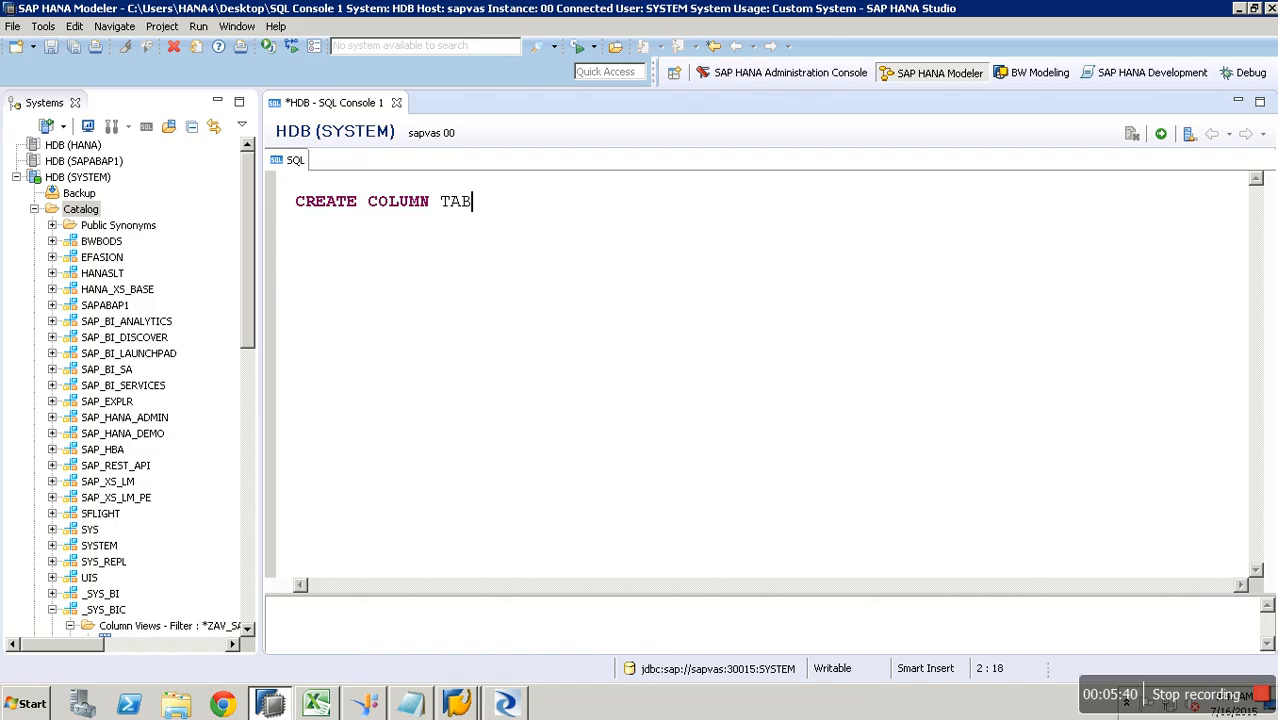
pyautogui.write('LE "BWBOD')
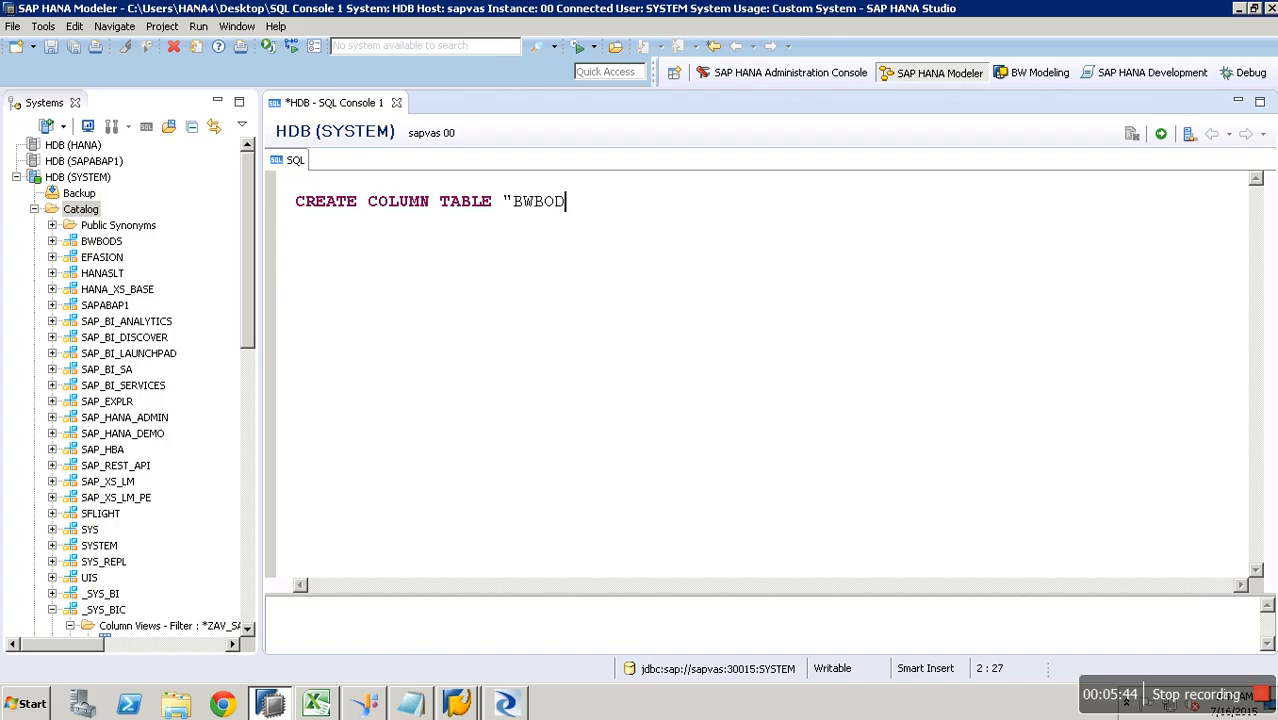
pyautogui.write('S"."TEST3"')
pyautogui.press('Return')
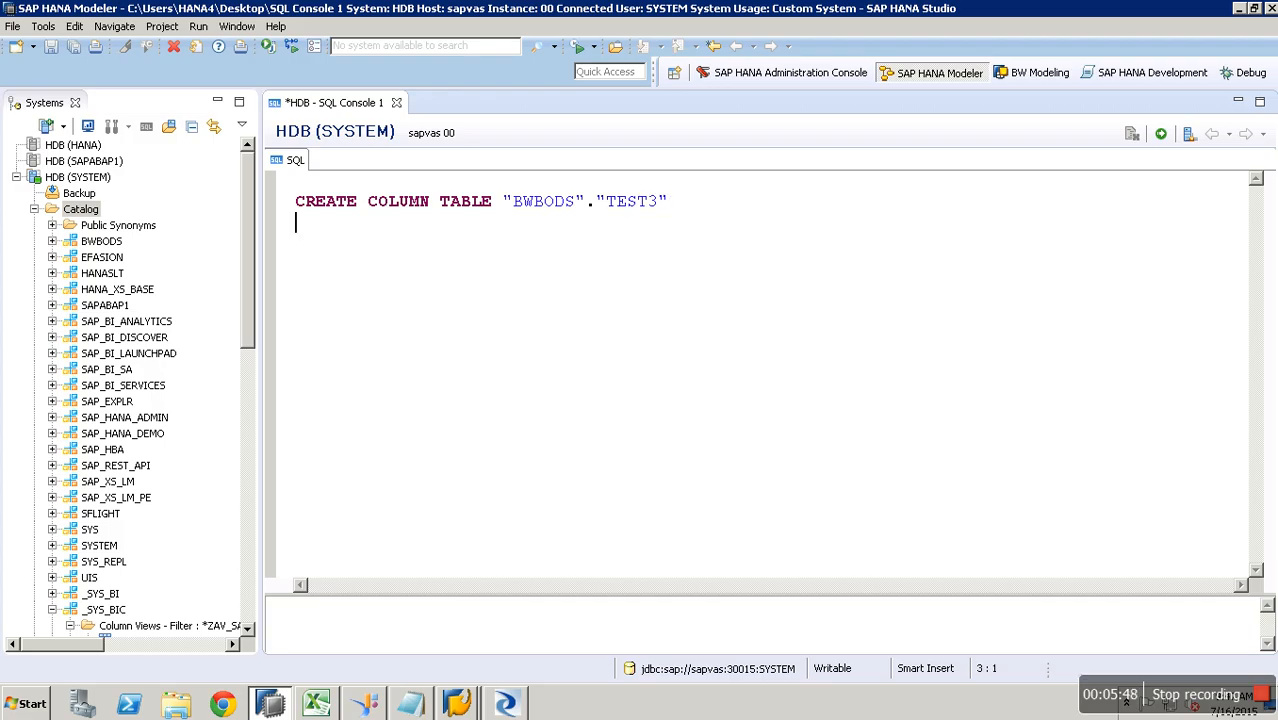
pyautogui.write('AS')
pyautogui.press('Return')
pyautogui.write('(')
pyautogui.press('Return')
pyautogui.press('Return')
pyautogui.write('SELECT * F')
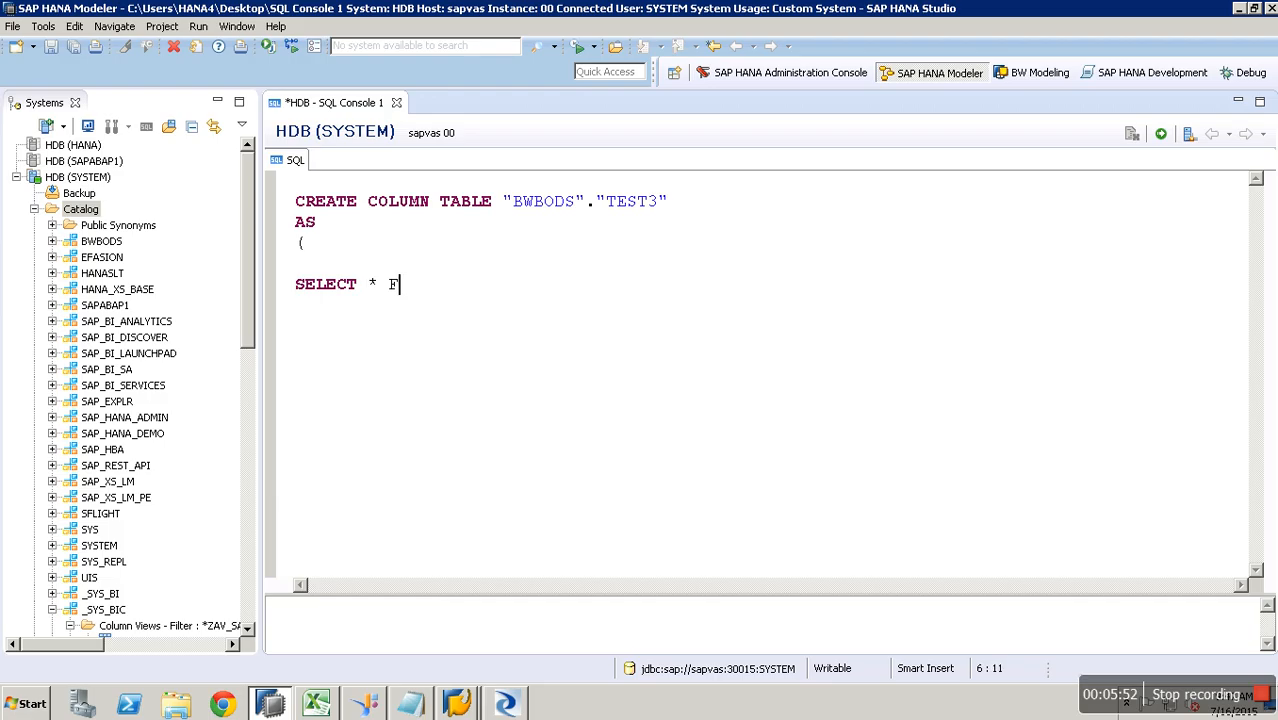
pyautogui.write('ROM "B')
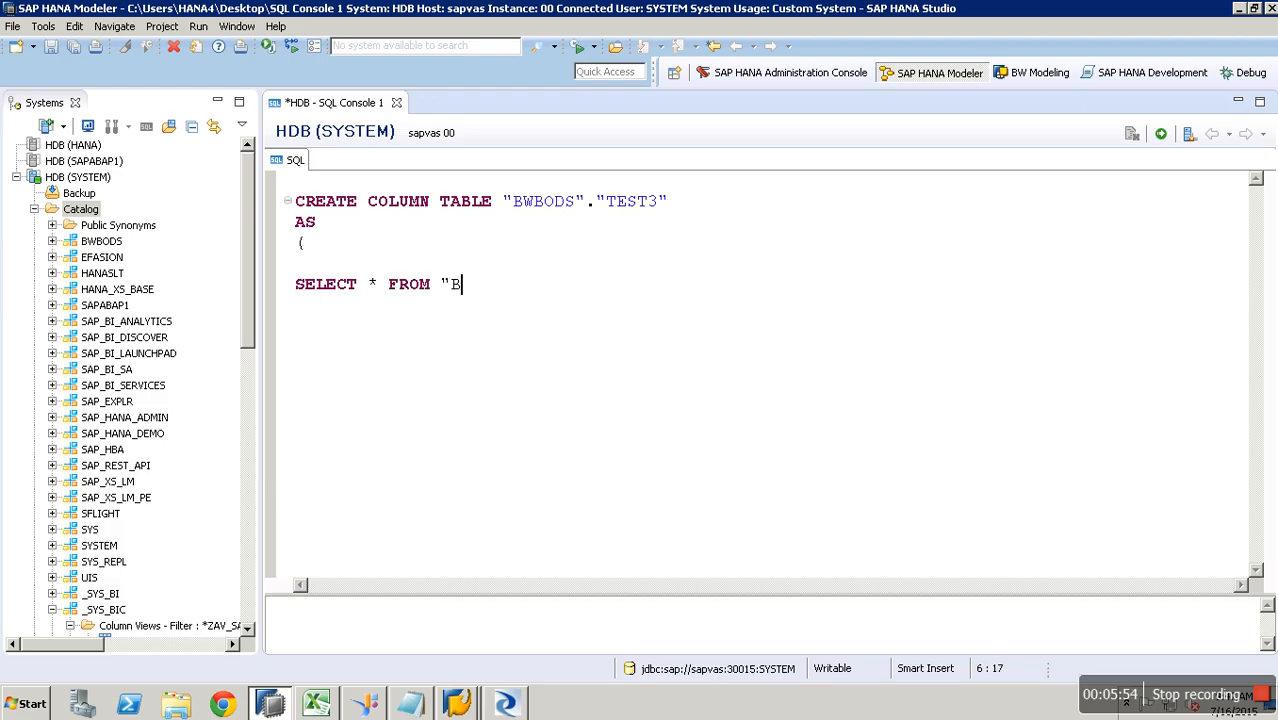
pyautogui.write('WBODS".TE')
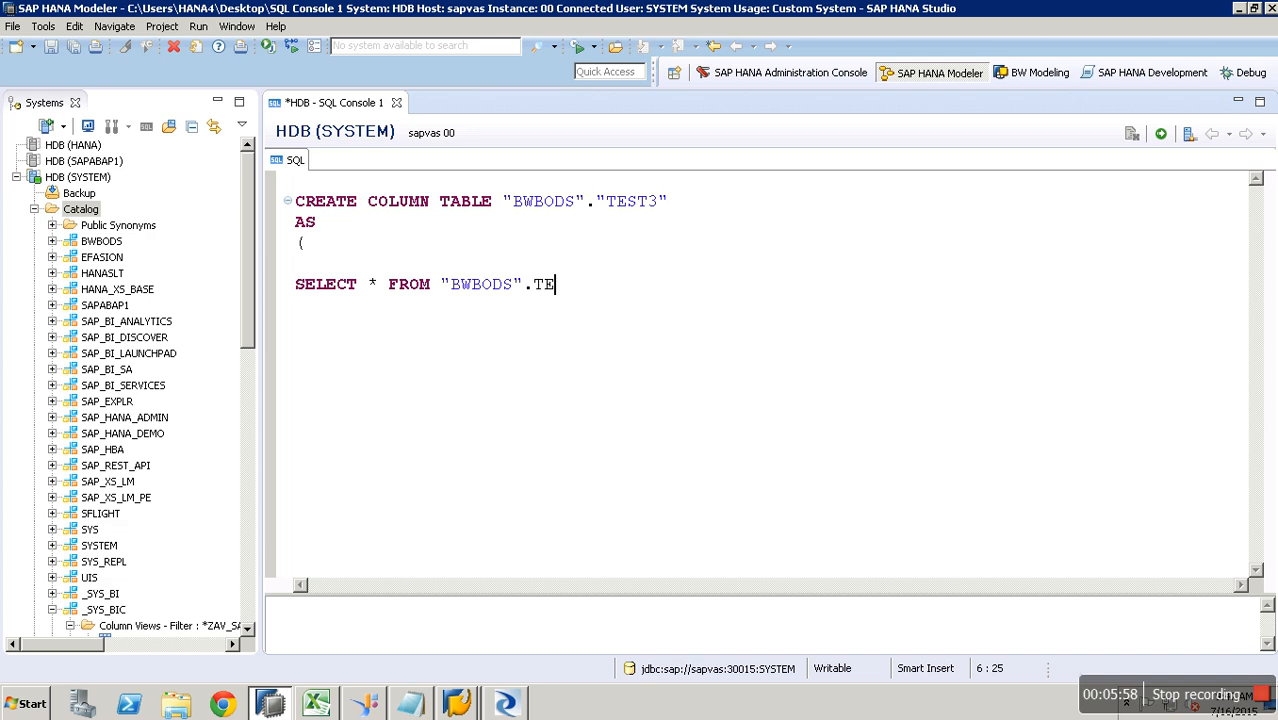
pyautogui.write('ST2"')
pyautogui.press('Return')
pyautogui.write(')')
pyautogui.moveTo(328, 313); pyautogui.dragTo(300, 205)
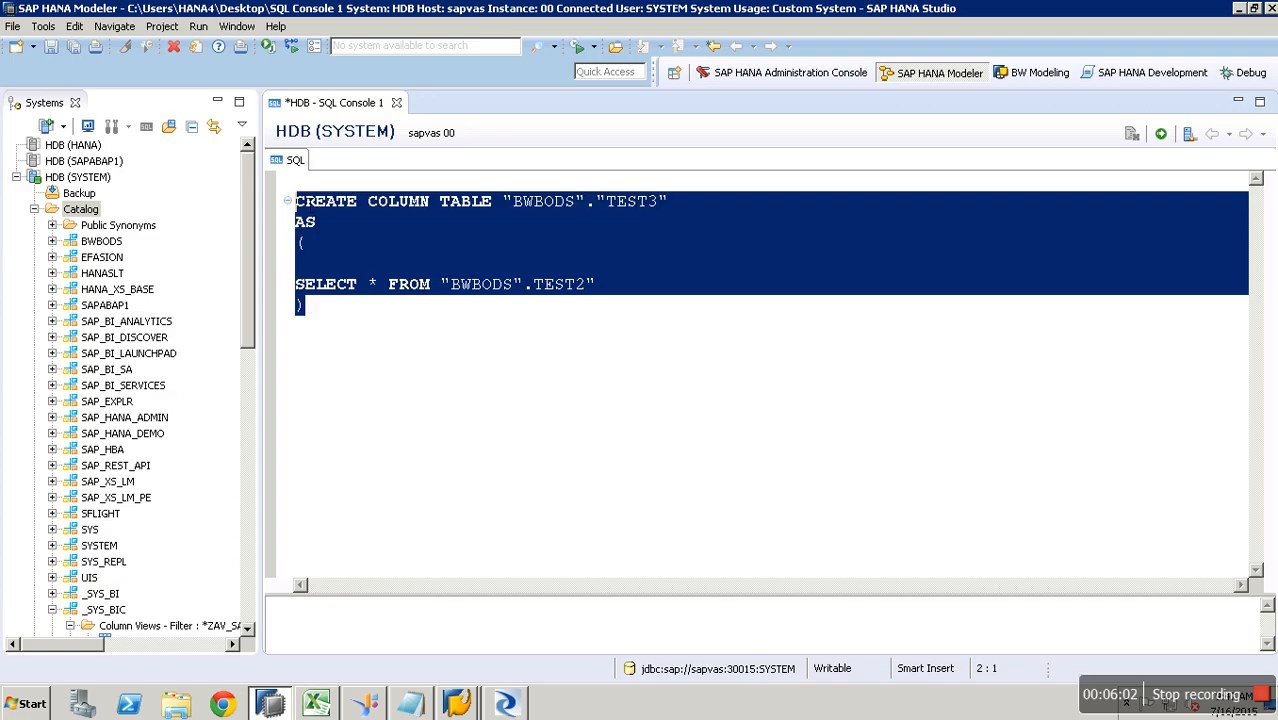
pyautogui.click(1161, 133)
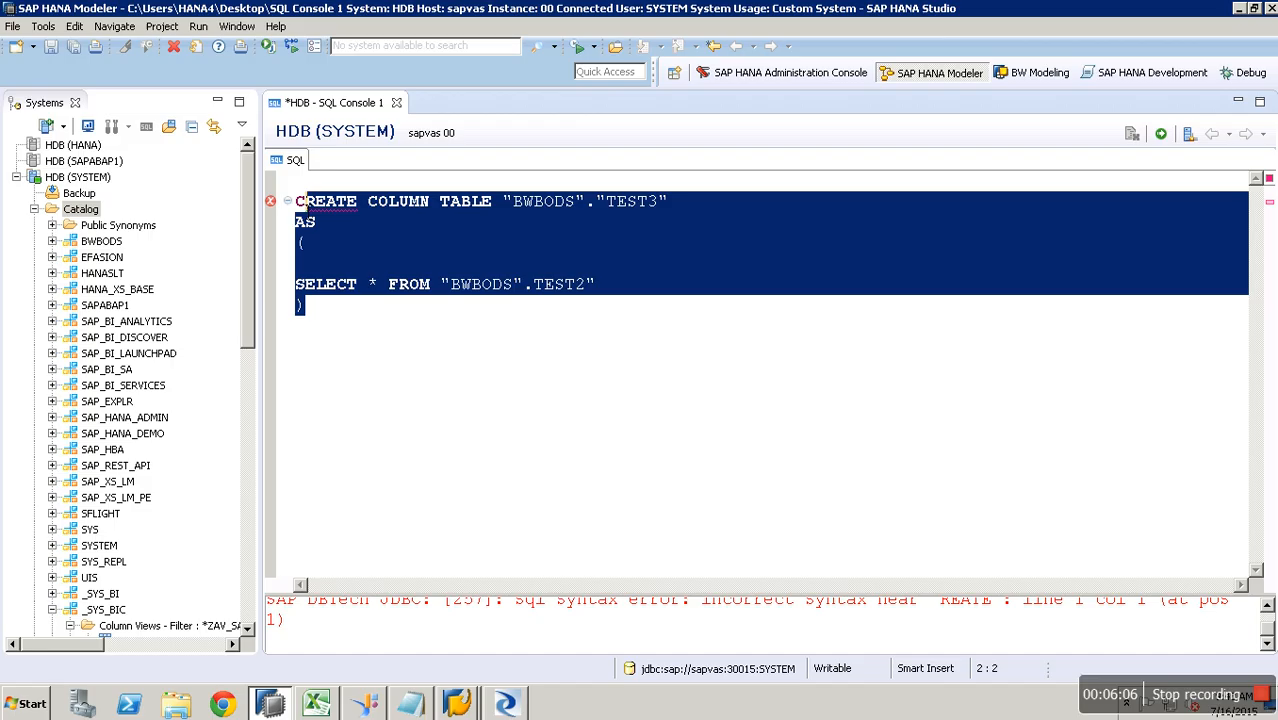
# - Add the missing quote before TEST2, rerun the statement, and confirm TEST3 under BWBODS Tables
pyautogui.click(298, 204)
pyautogui.hotkey('shift', 'Down')
pyautogui.hotkey('shift', 'Down')
pyautogui.hotkey('shift', 'Down')
pyautogui.hotkey('shift', 'Down')
pyautogui.hotkey('shift', 'Down')
pyautogui.click(533, 284)
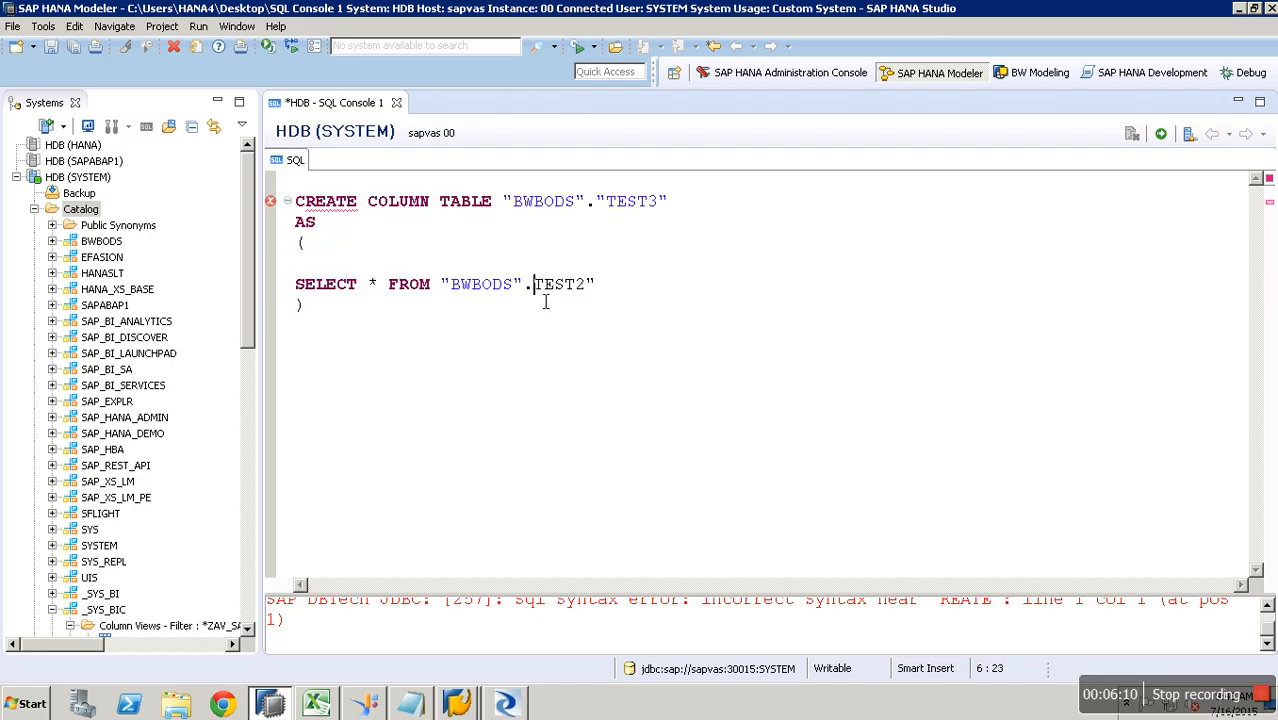
pyautogui.write('"')
pyautogui.press('Up')
pyautogui.press('Up')
pyautogui.press('Up')
pyautogui.press('Up')
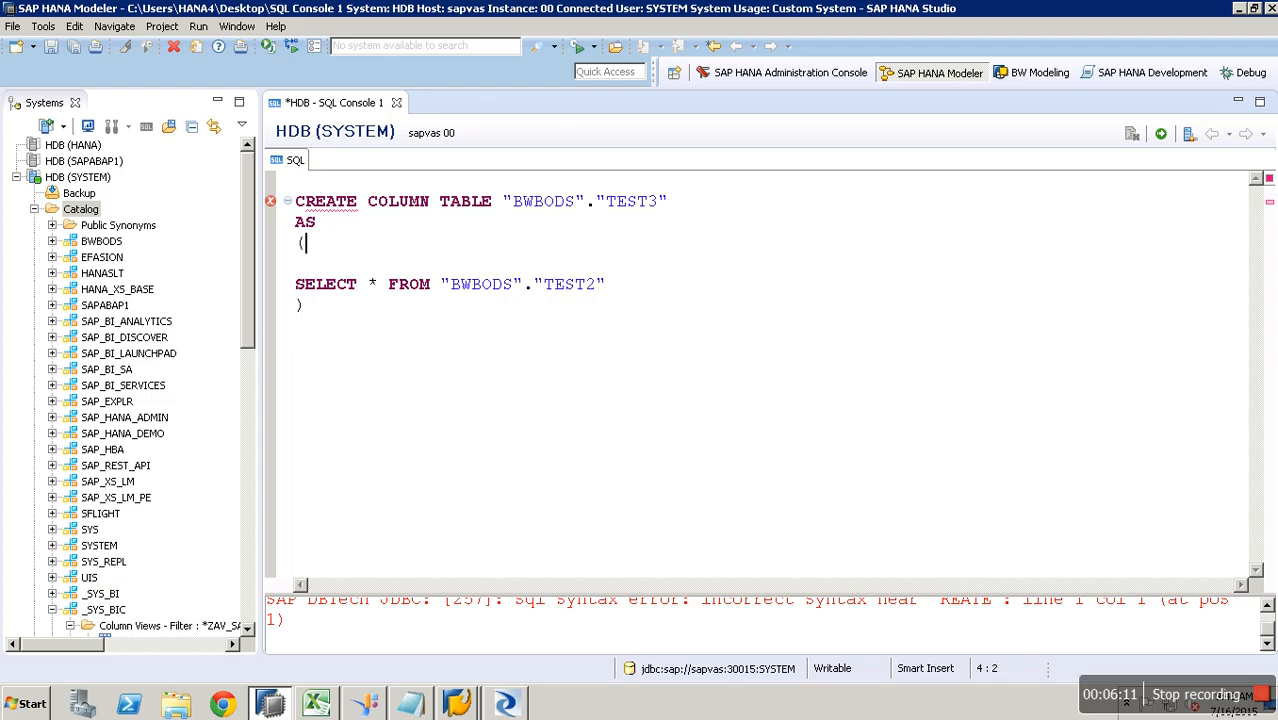
pyautogui.press('Home')
pyautogui.hotkey('shift', 'Down')
pyautogui.hotkey('shift', 'Down')
pyautogui.hotkey('shift', 'Down')
pyautogui.hotkey('shift', 'Down')
pyautogui.hotkey('shift', 'Down')
pyautogui.hotkey('shift', 'Down')
pyautogui.press('F8')
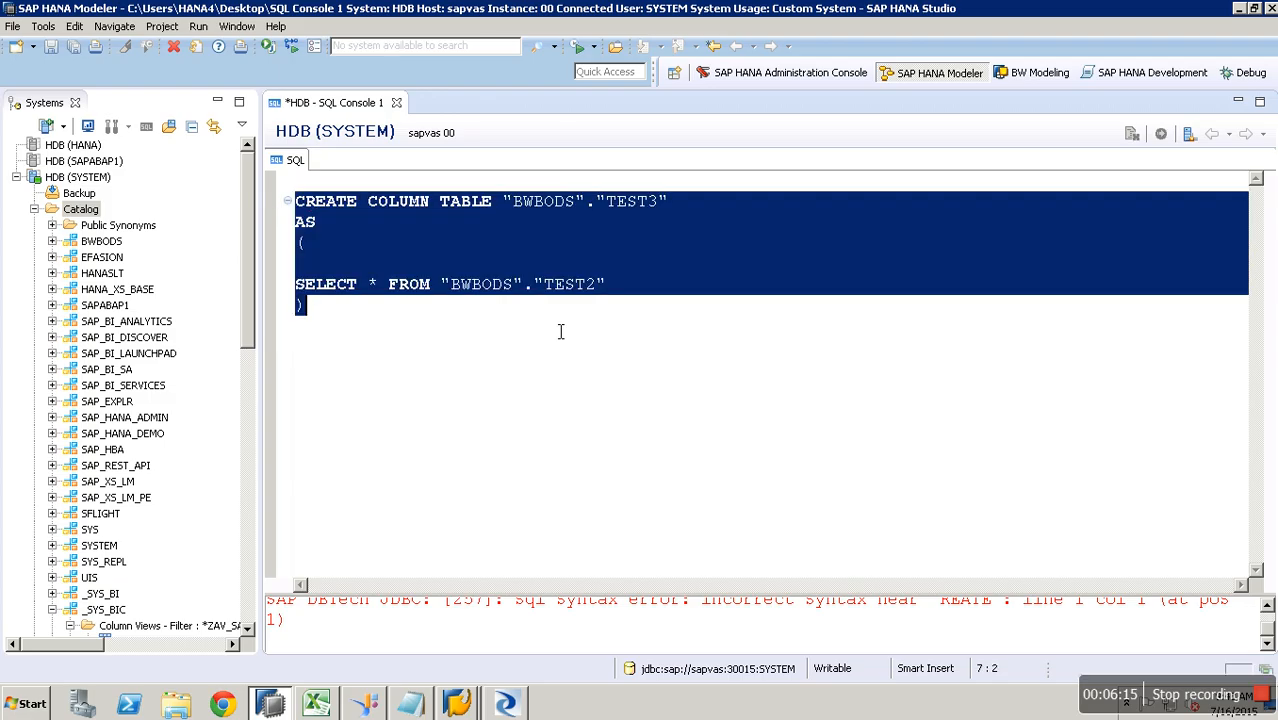
pyautogui.click(52, 241)
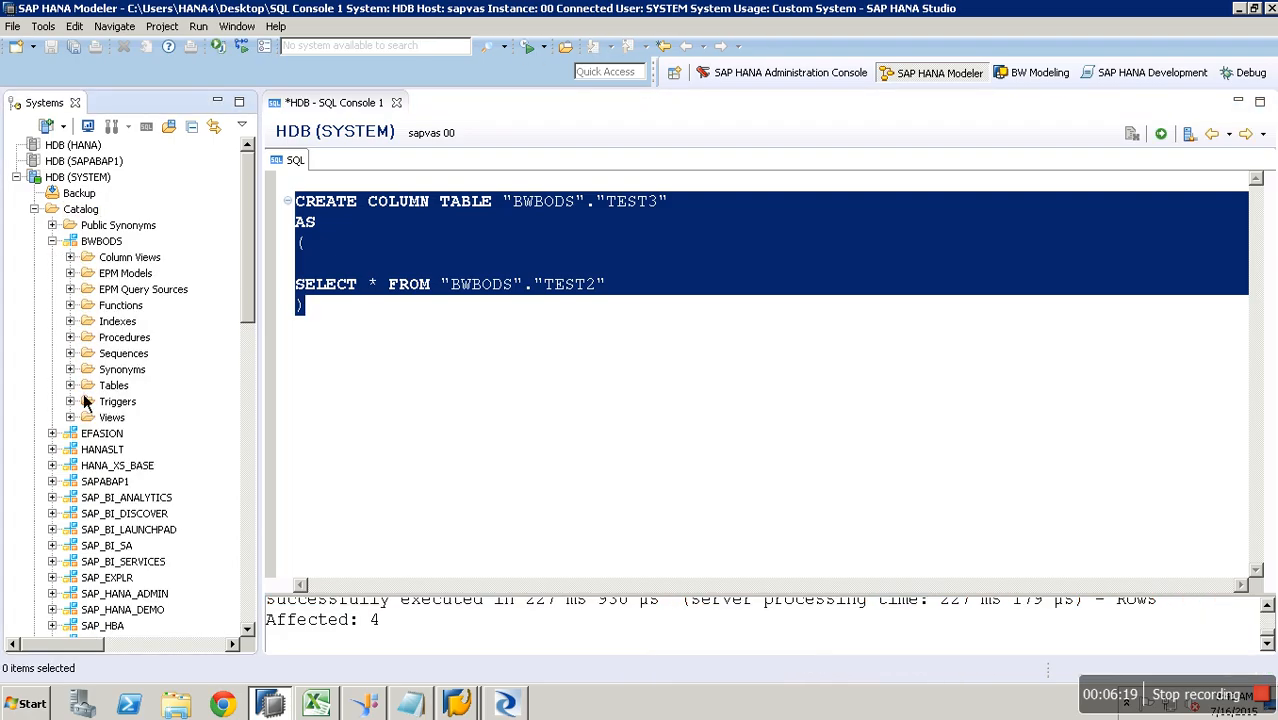
pyautogui.click(70, 385)
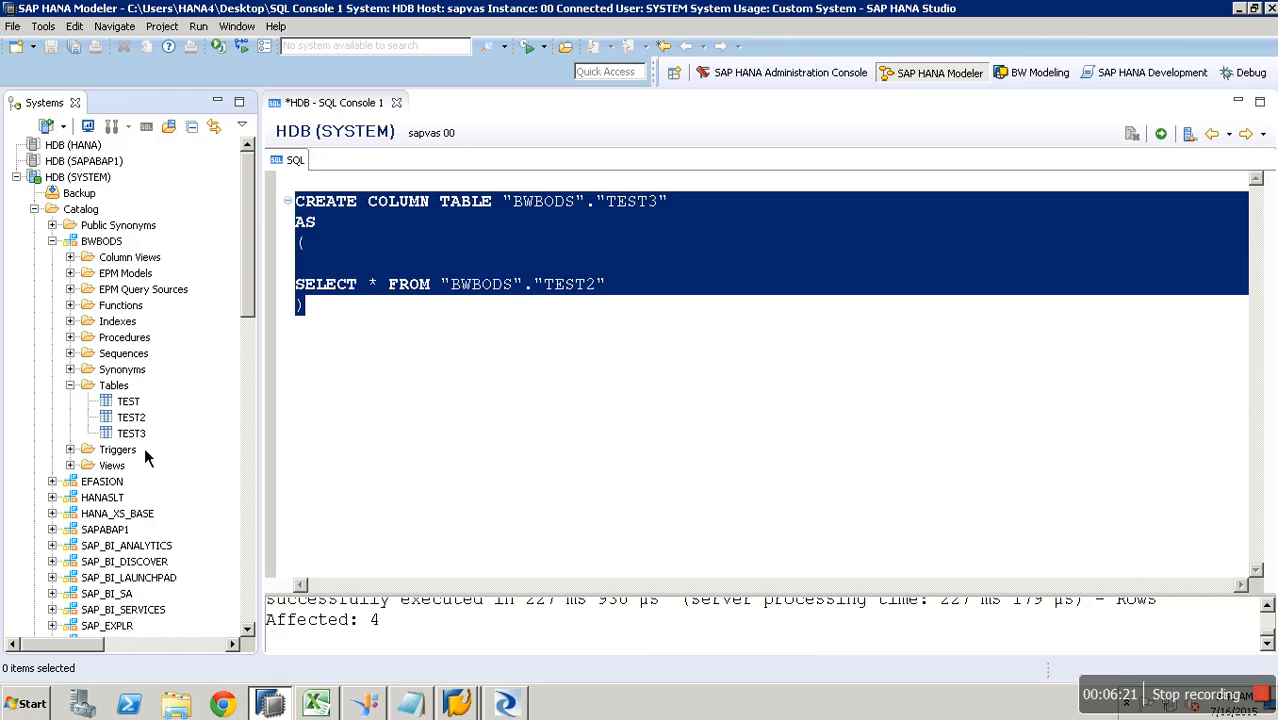
pyautogui.click(517, 709)
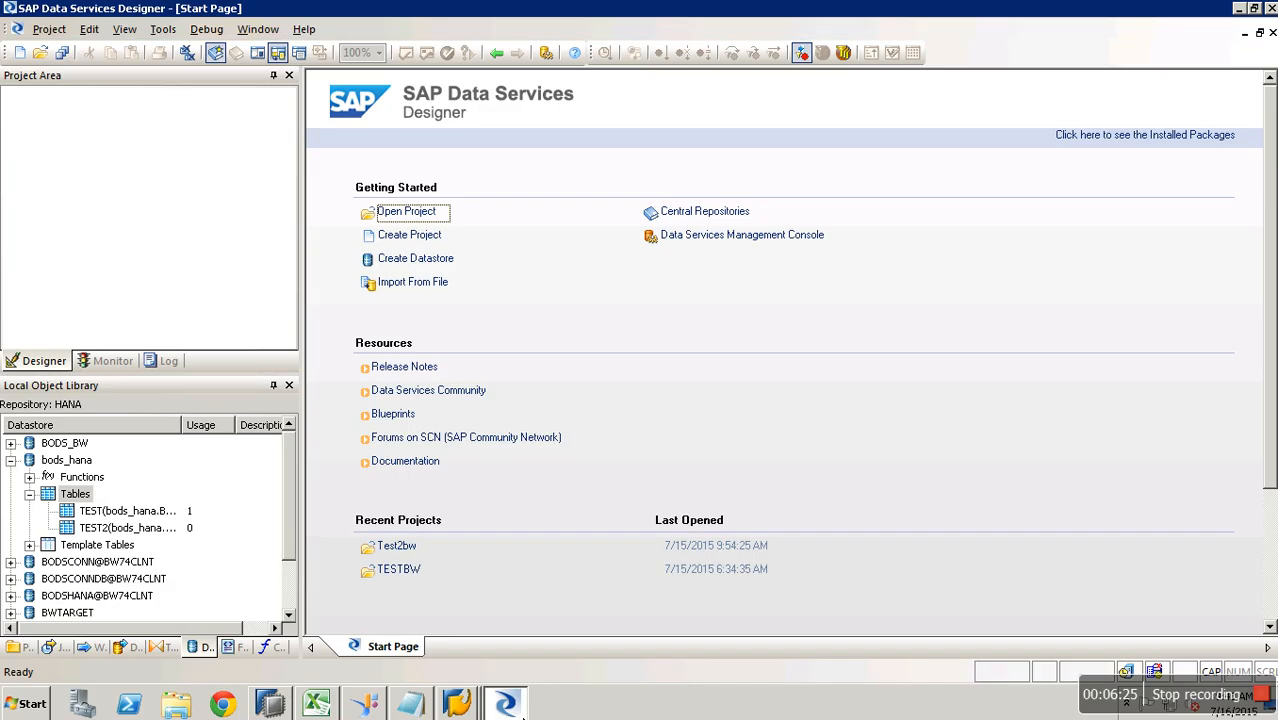
# - Start a new datastore in the Local Object Library and name it QBEX_DB_H_BODS
pyautogui.click(12, 461)
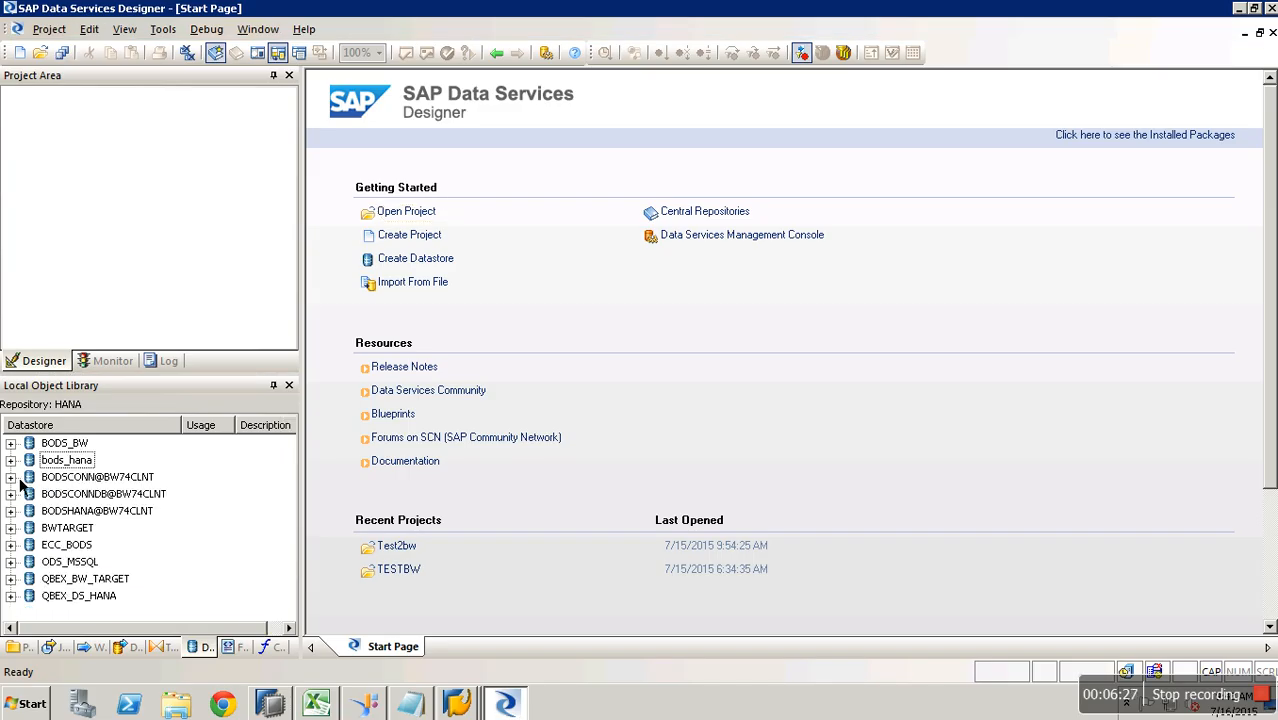
pyautogui.rightClick(238, 530)
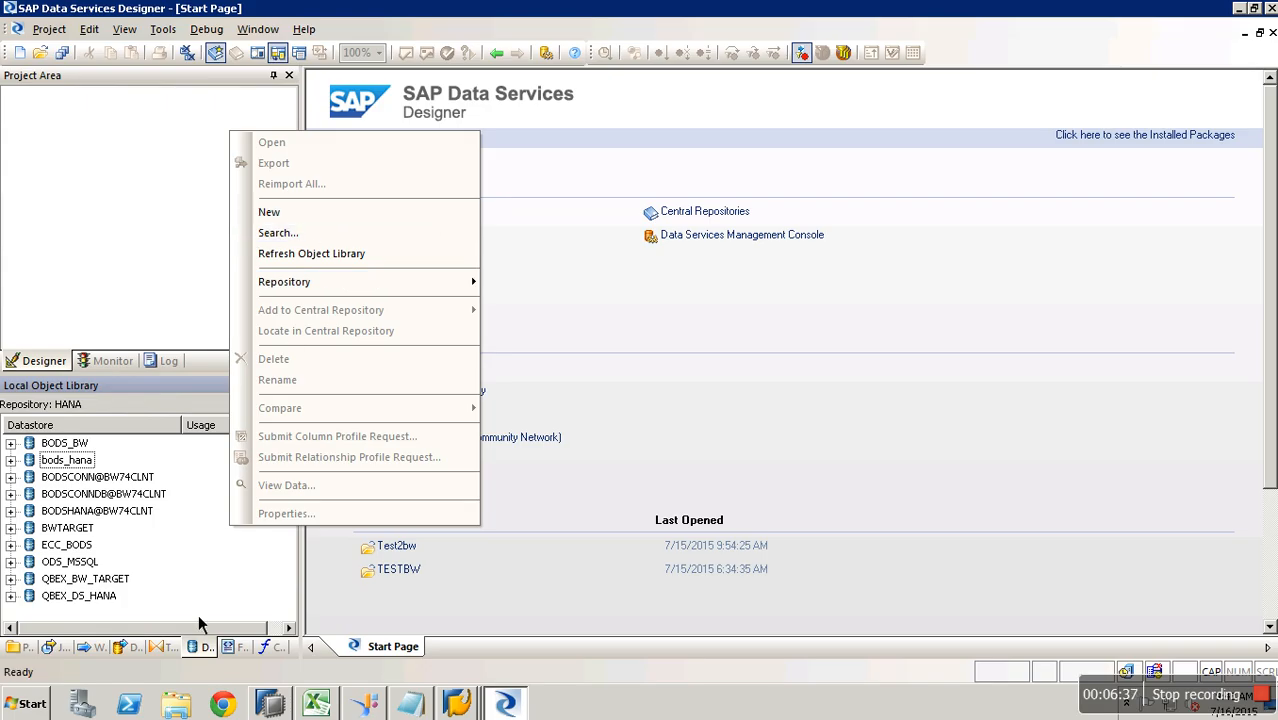
pyautogui.click(210, 654)
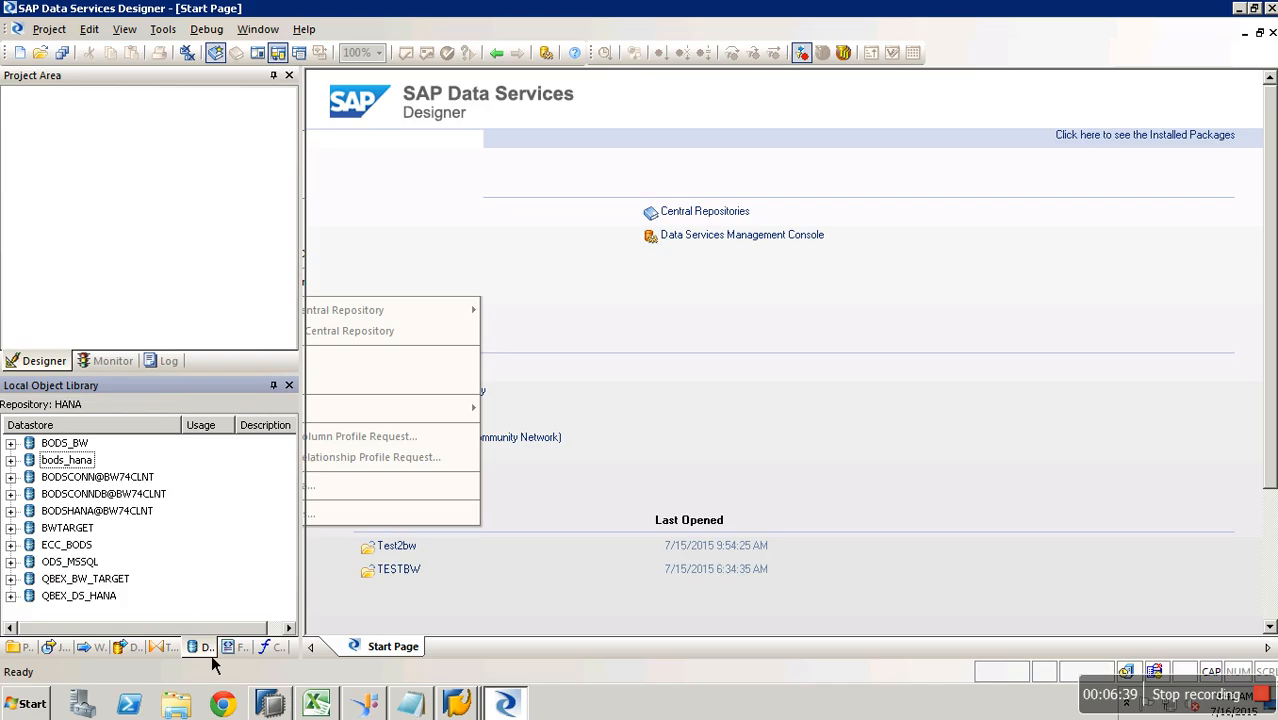
pyautogui.rightClick(245, 556)
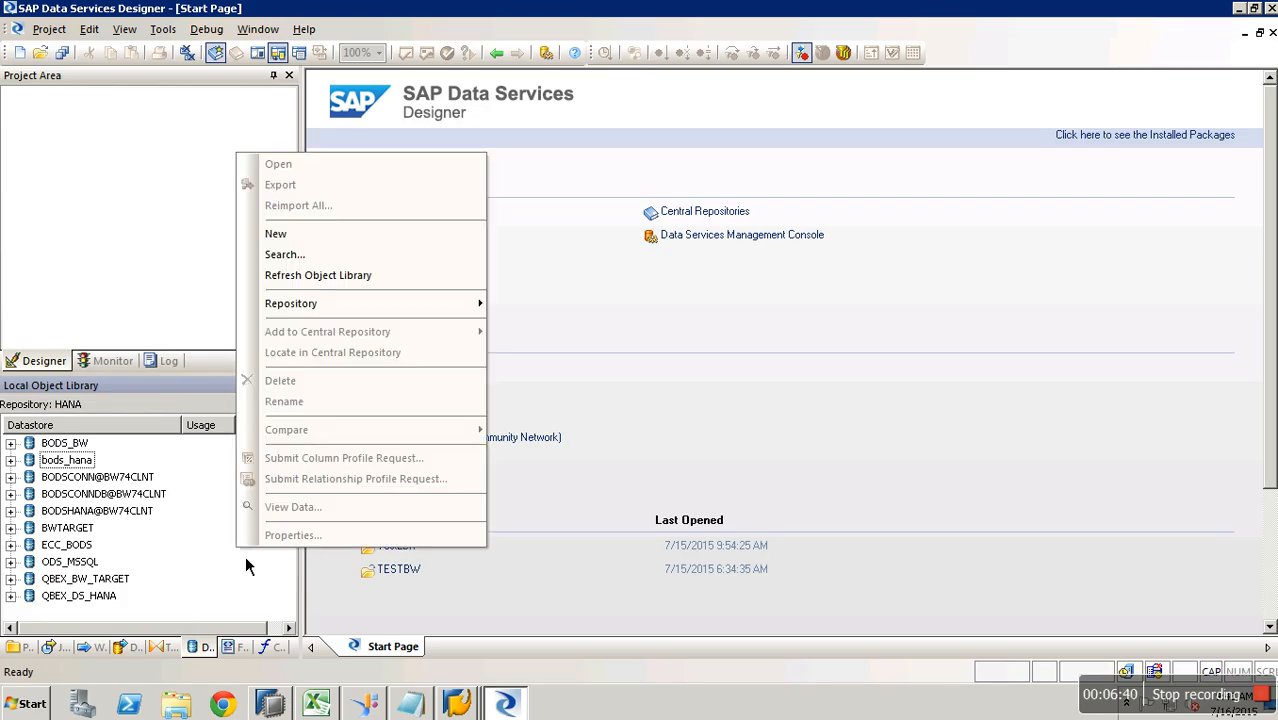
pyautogui.click(285, 234)
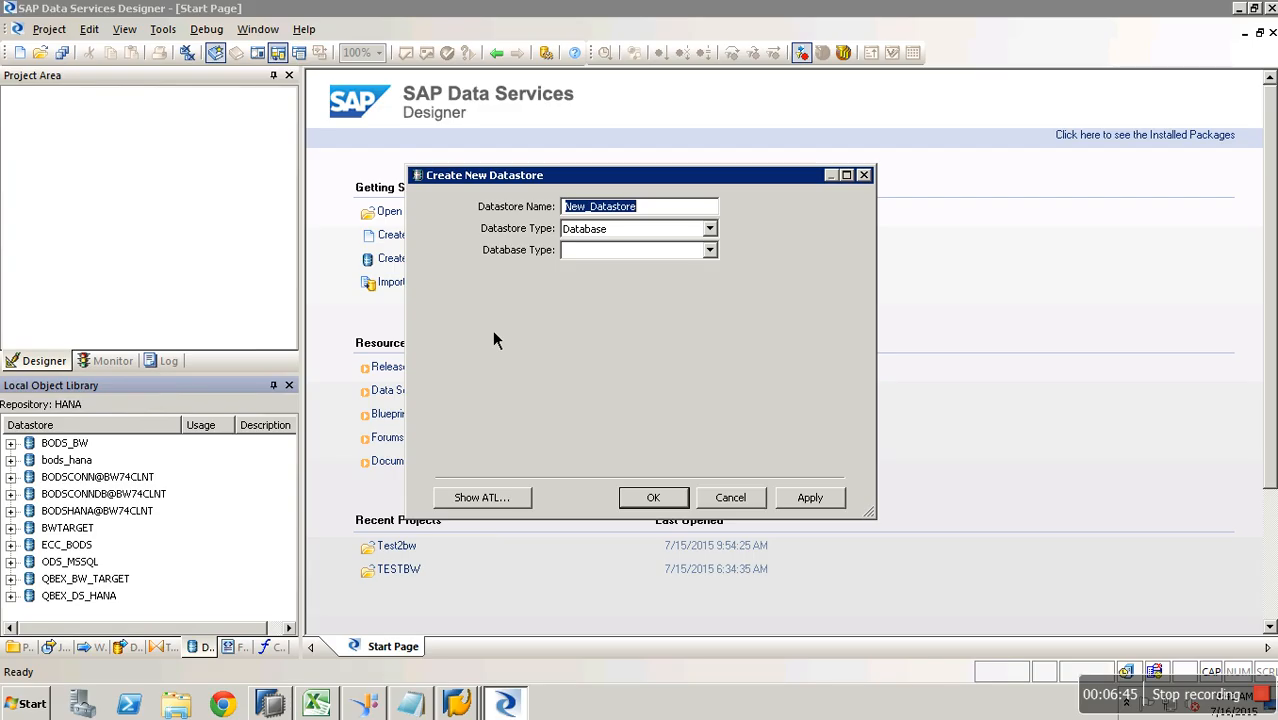
pyautogui.write('NEW')
pyautogui.press('BackSpace')
pyautogui.press('BackSpace')
pyautogui.press('BackSpace')
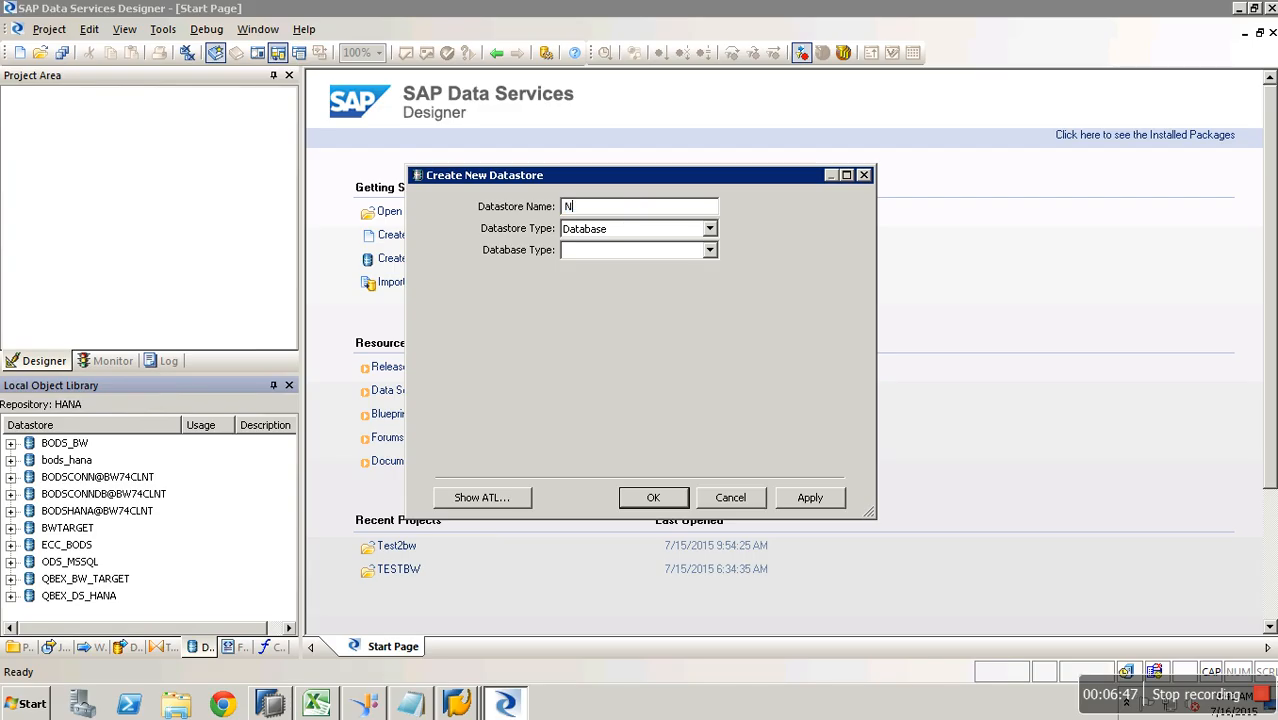
pyautogui.write('X_DB_H_BODS')
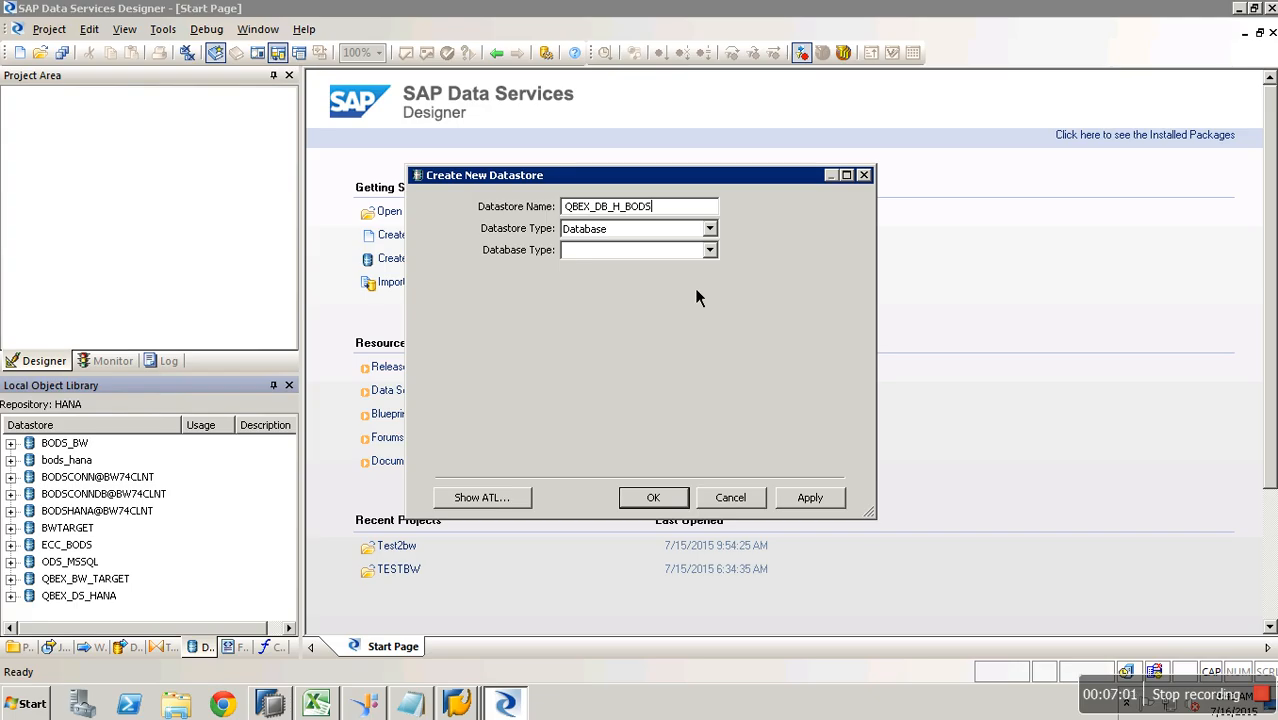
# - Make it an SAP HANA 1.x database datastore on server SAPVAS with the database user and password
pyautogui.click(666, 229)
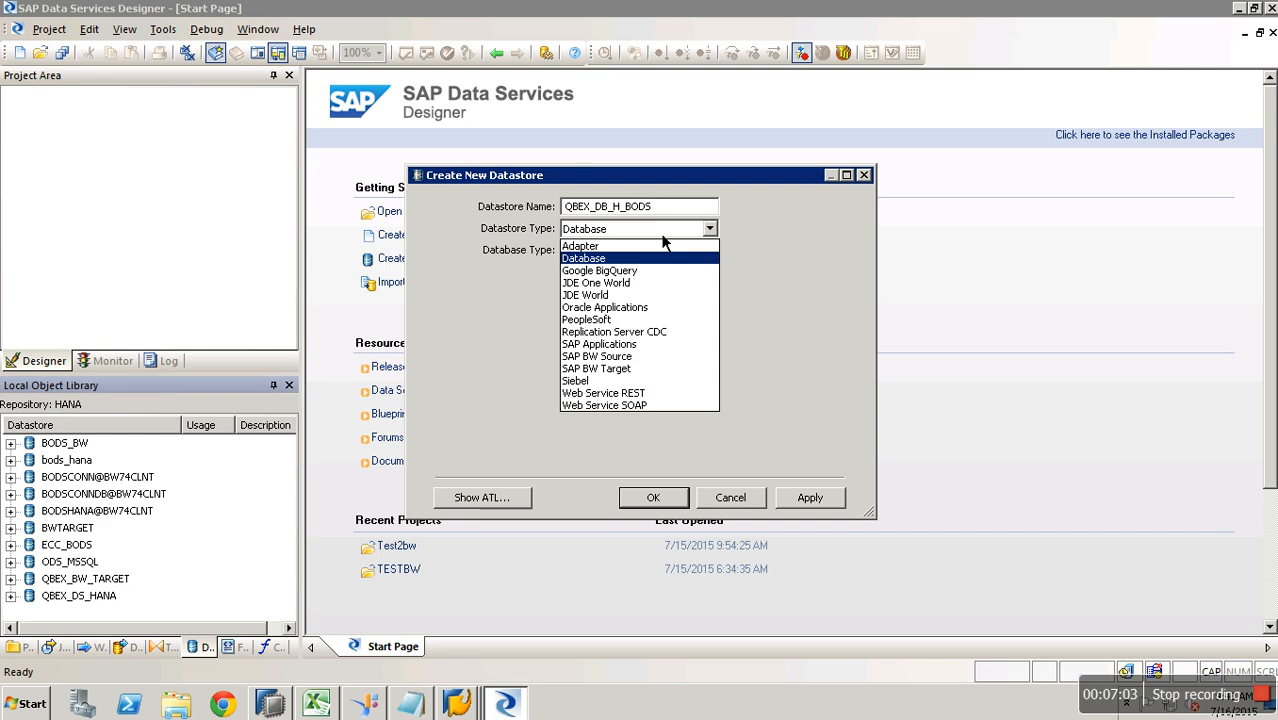
pyautogui.click(657, 258)
pyautogui.click(657, 256)
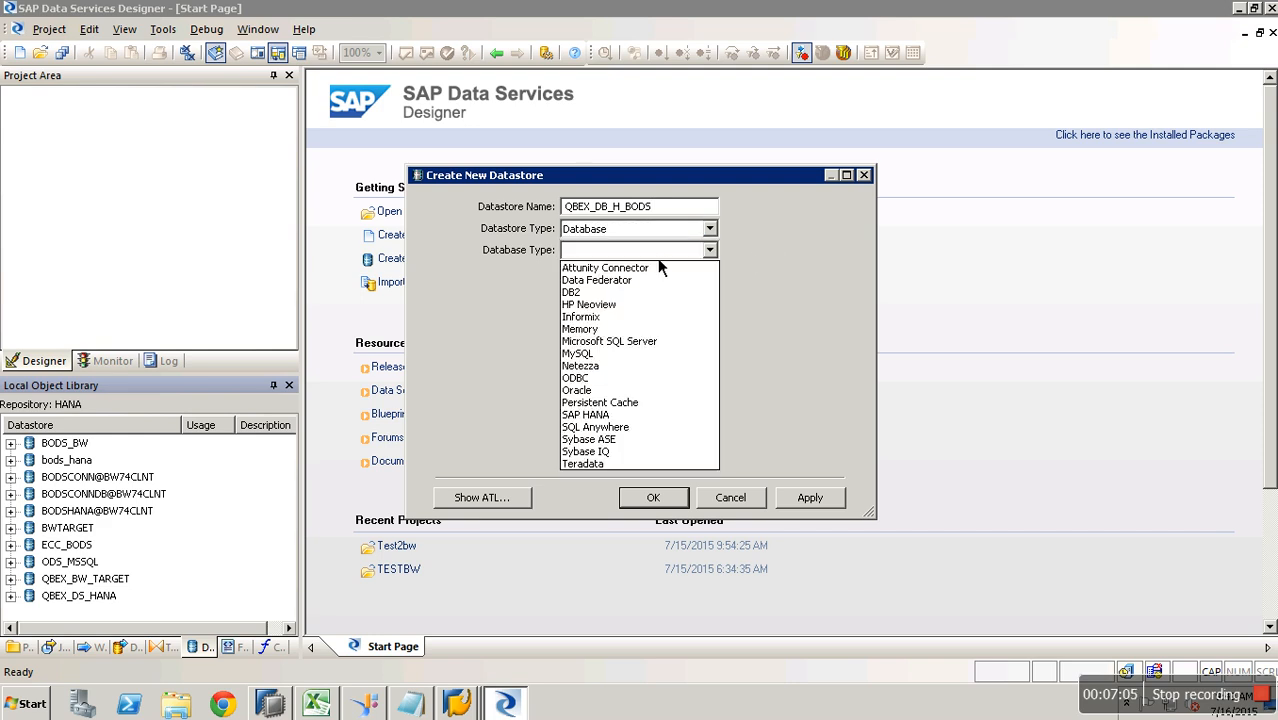
pyautogui.click(605, 414)
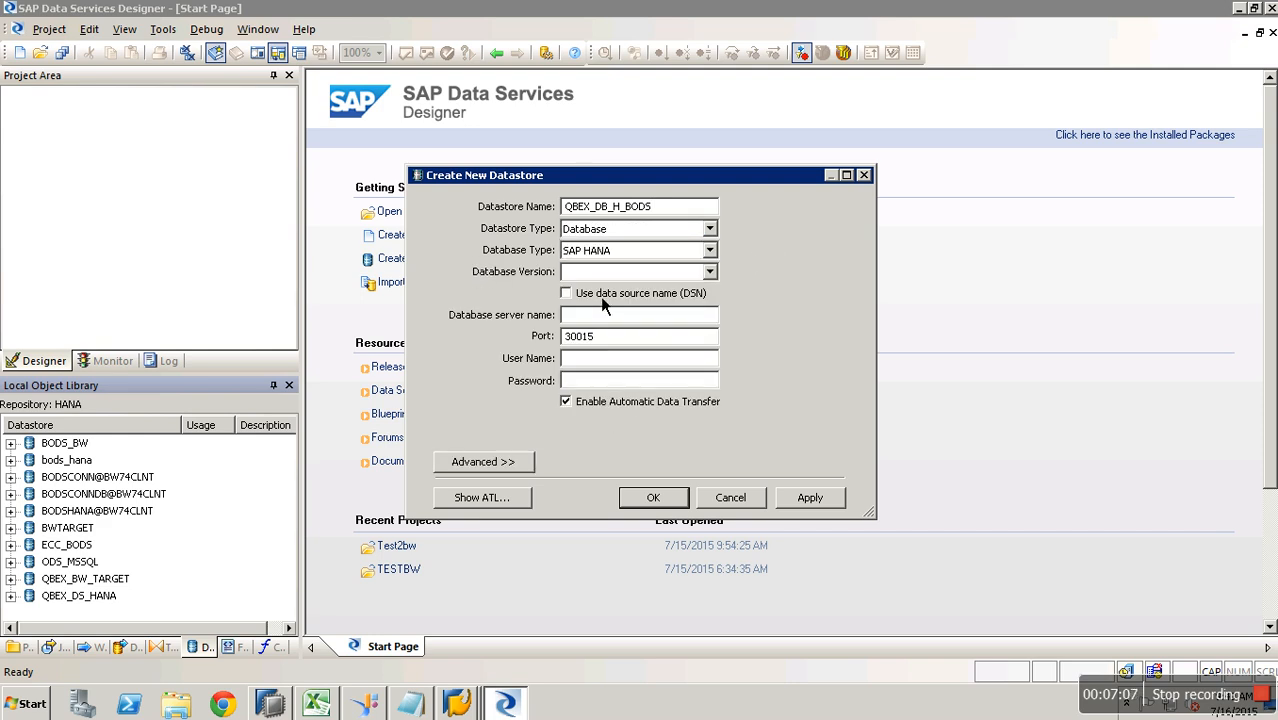
pyautogui.click(606, 276)
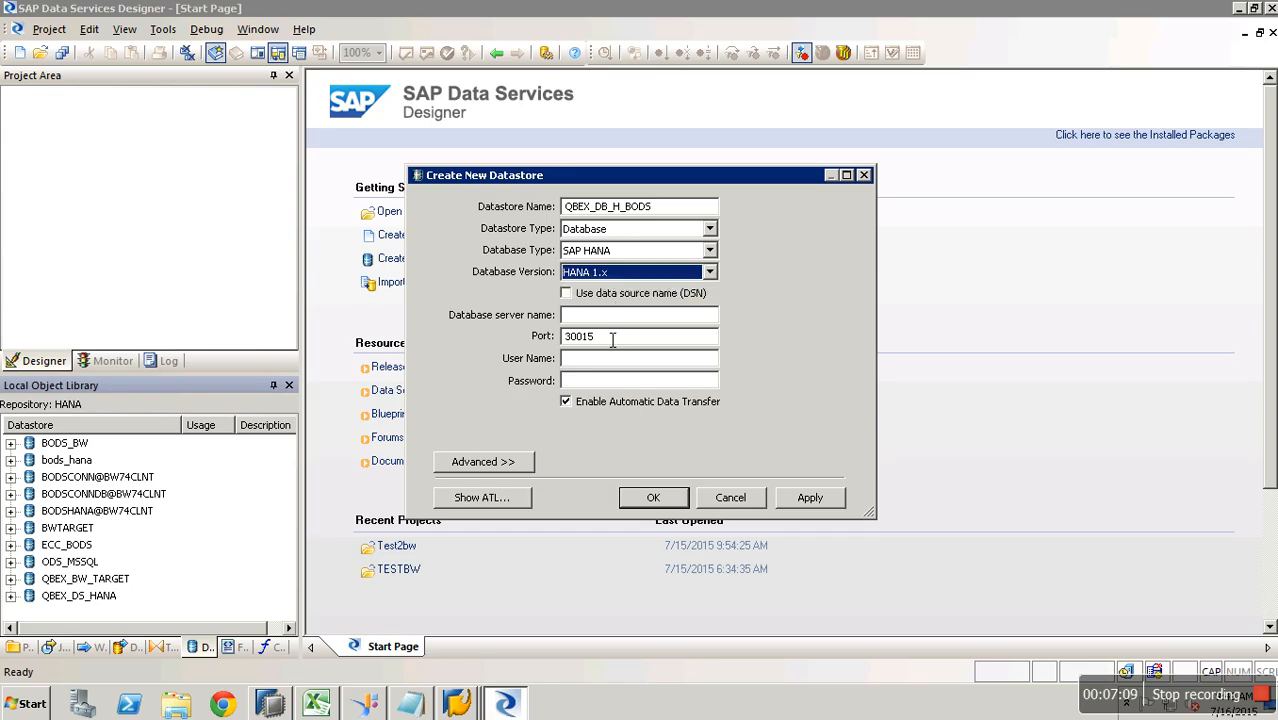
pyautogui.click(607, 316)
pyautogui.write('SAPVAS')
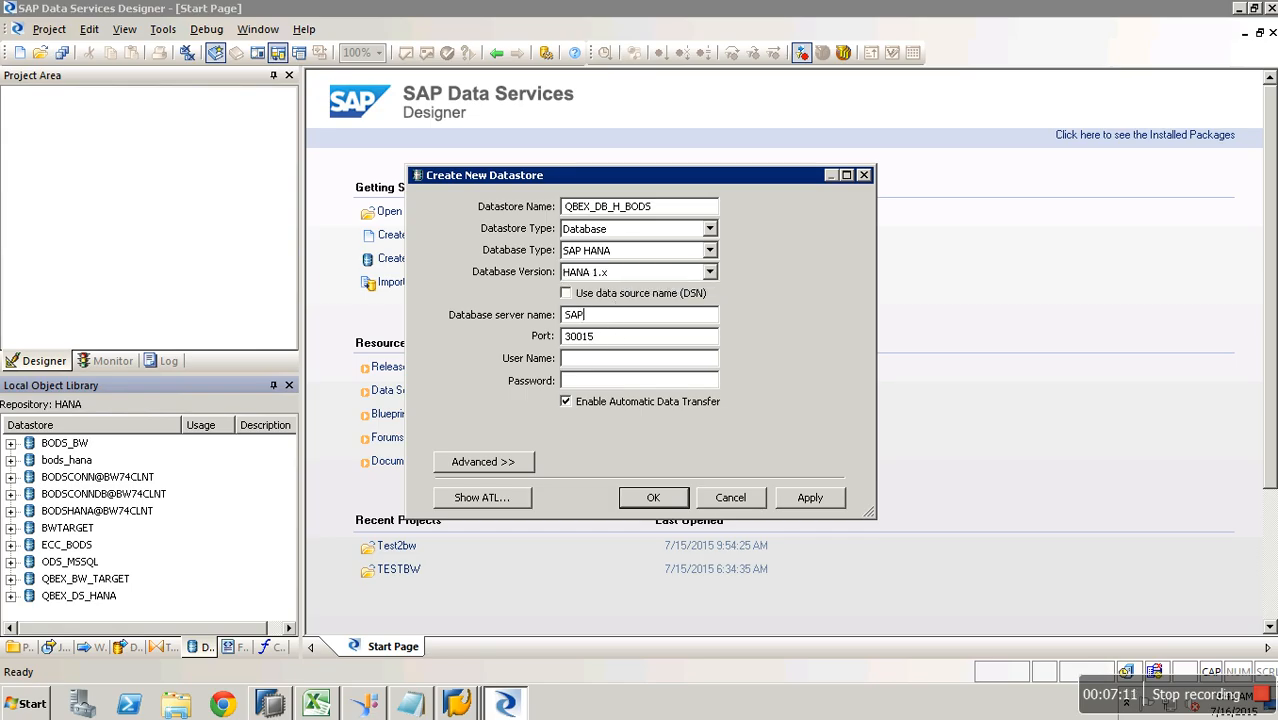
pyautogui.click(610, 360)
pyautogui.write('hana')
pyautogui.press('Tab')
pyautogui.write('••••')
pyautogui.press('BackSpace')
pyautogui.press('BackSpace')
pyautogui.press('BackSpace')
pyautogui.press('BackSpace')
pyautogui.write('••••••••')
pyautogui.click(818, 503)
pyautogui.click(670, 505)
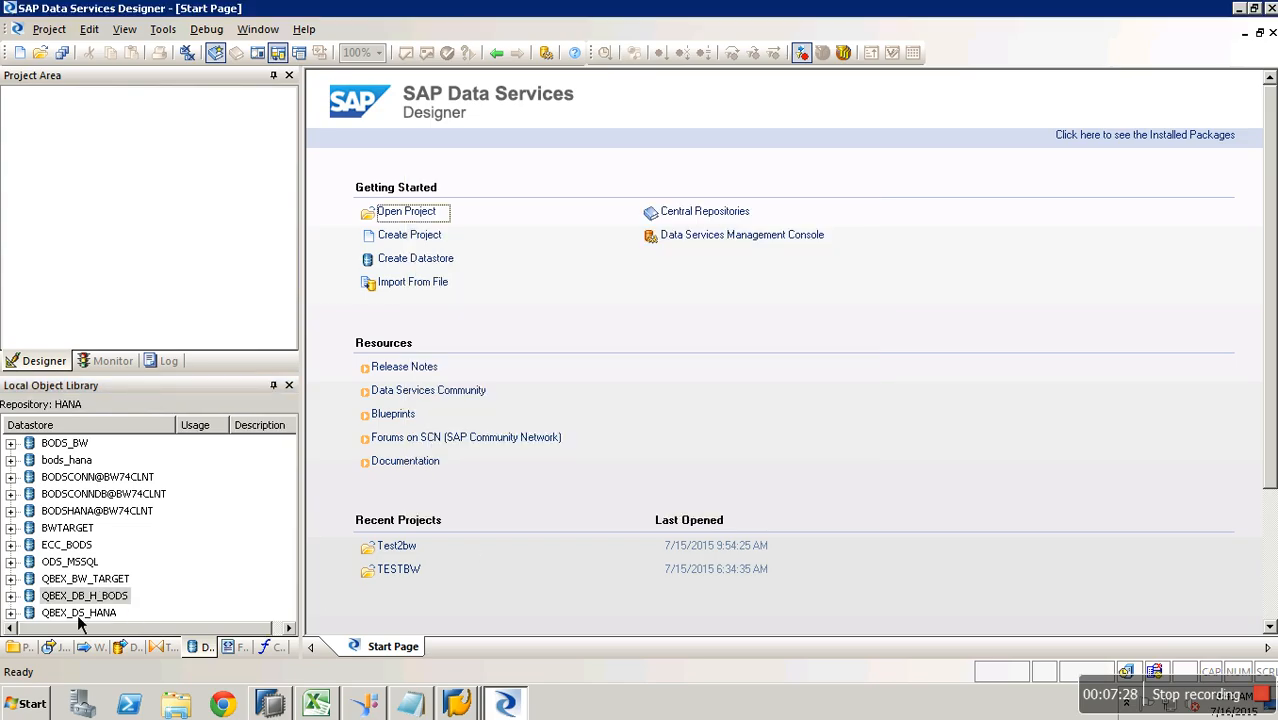
# - Import table TEST3, owner BWBODS, by name into QBEX_DB_H_BODS's Tables node
pyautogui.click(11, 597)
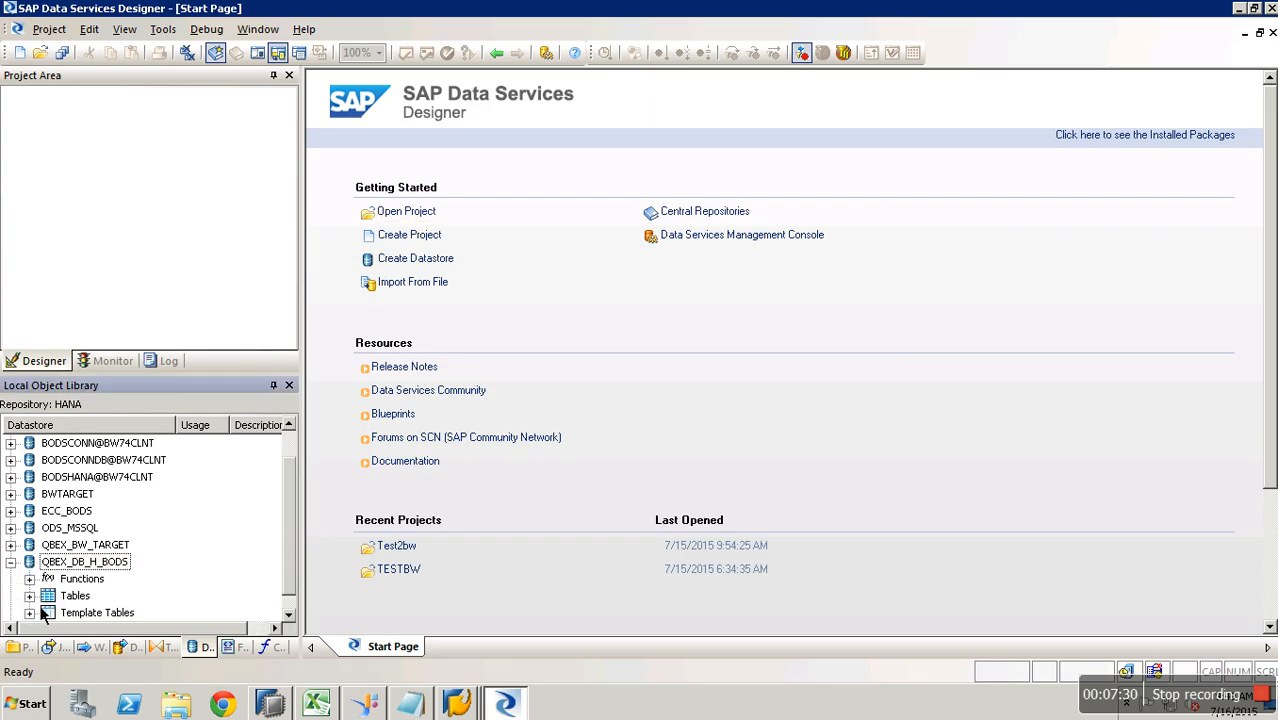
pyautogui.press('Down')
pyautogui.press('Down')
pyautogui.rightClick(86, 597)
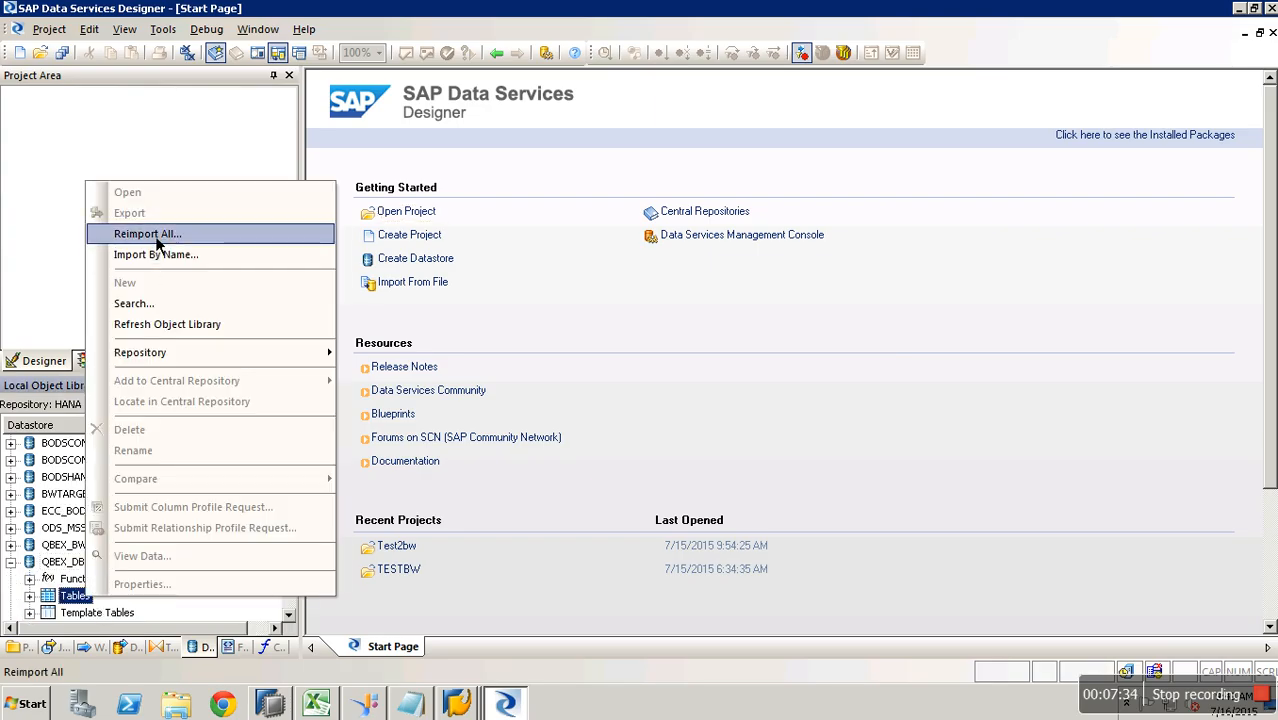
pyautogui.click(195, 260)
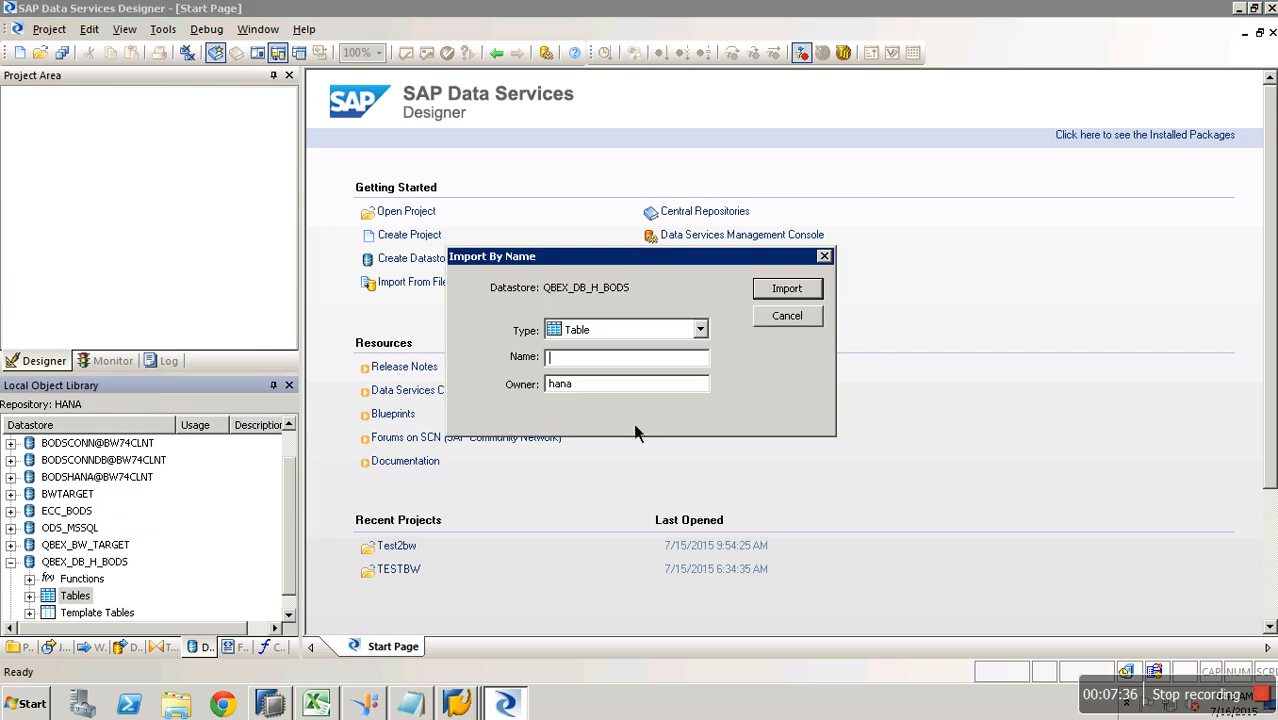
pyautogui.write('TEST3')
pyautogui.press('Tab')
pyautogui.write('BWBODS')
pyautogui.click(801, 292)
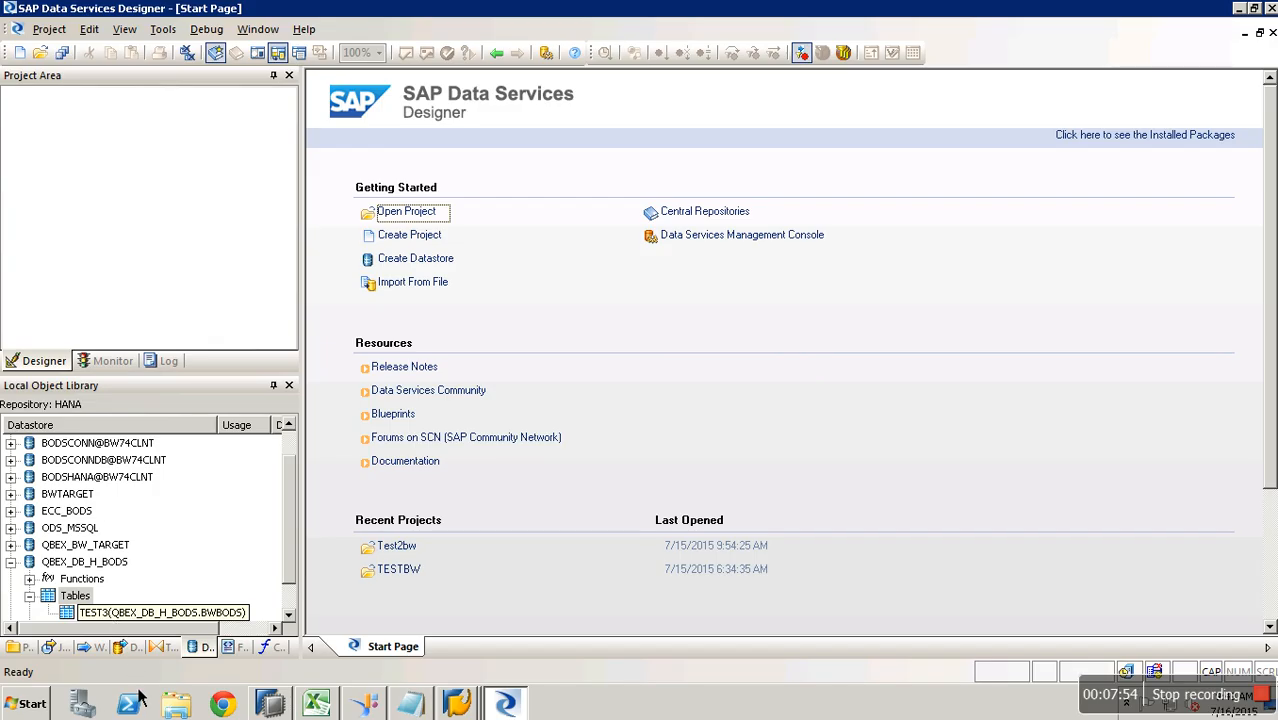
# - Leave the InfoPackage monitor and scheduler to return to the Data Warehousing Workbench modeling view
pyautogui.moveTo(473, 700)
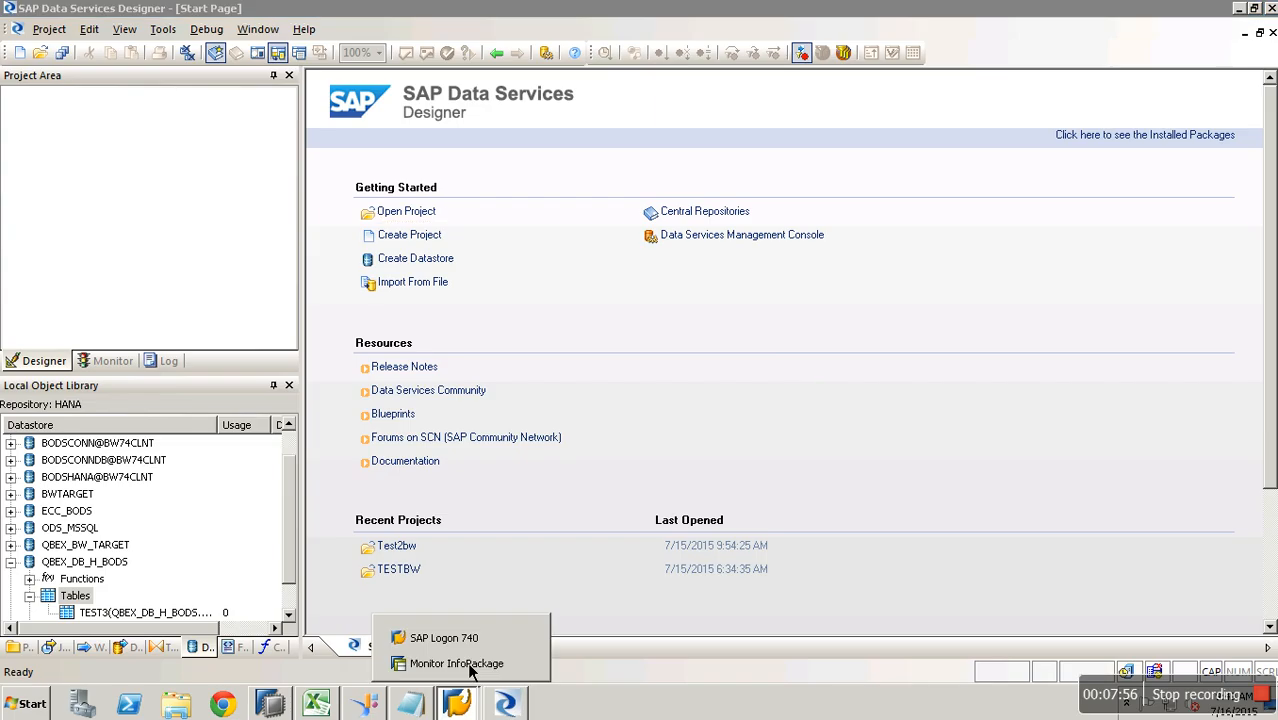
pyautogui.click(470, 662)
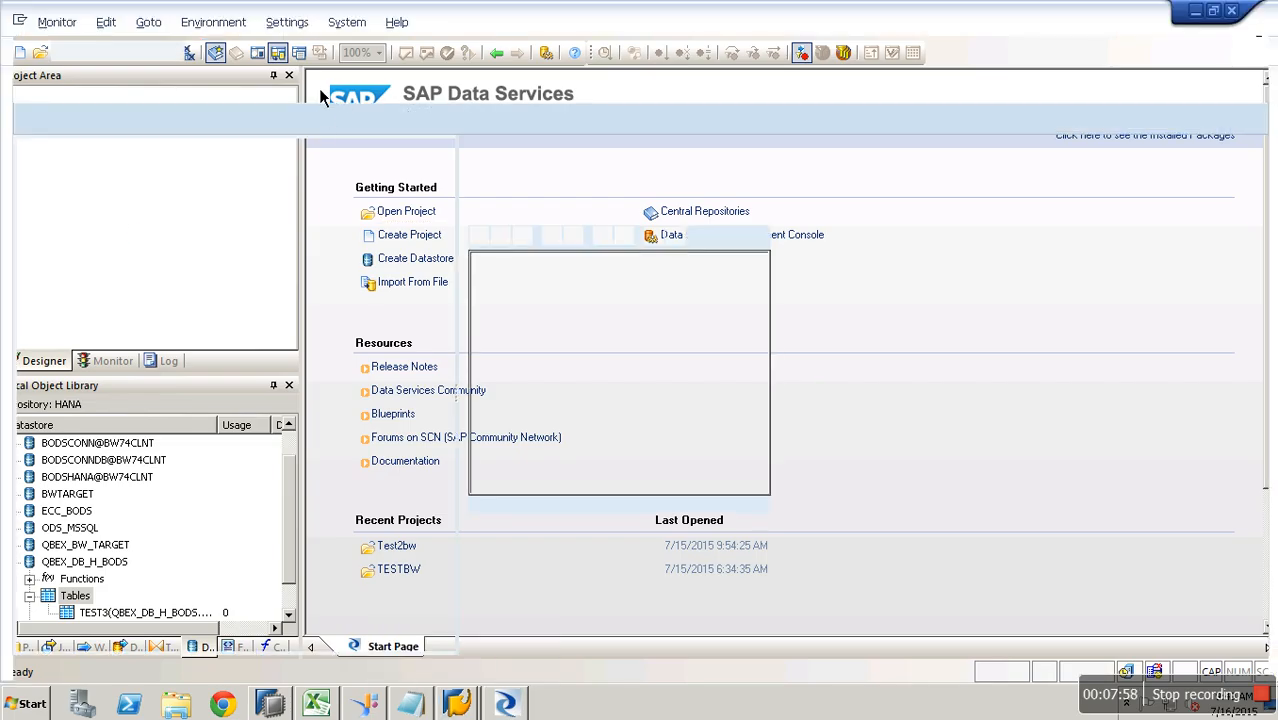
pyautogui.click(283, 64)
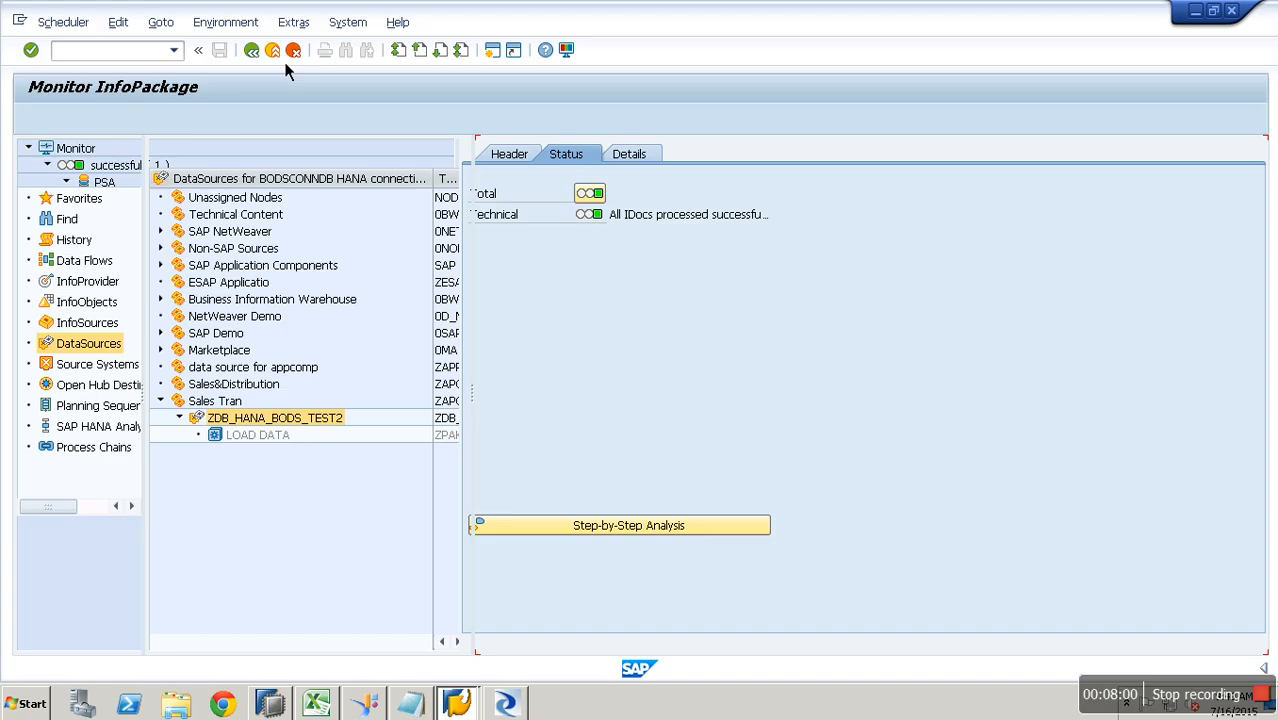
pyautogui.click(285, 64)
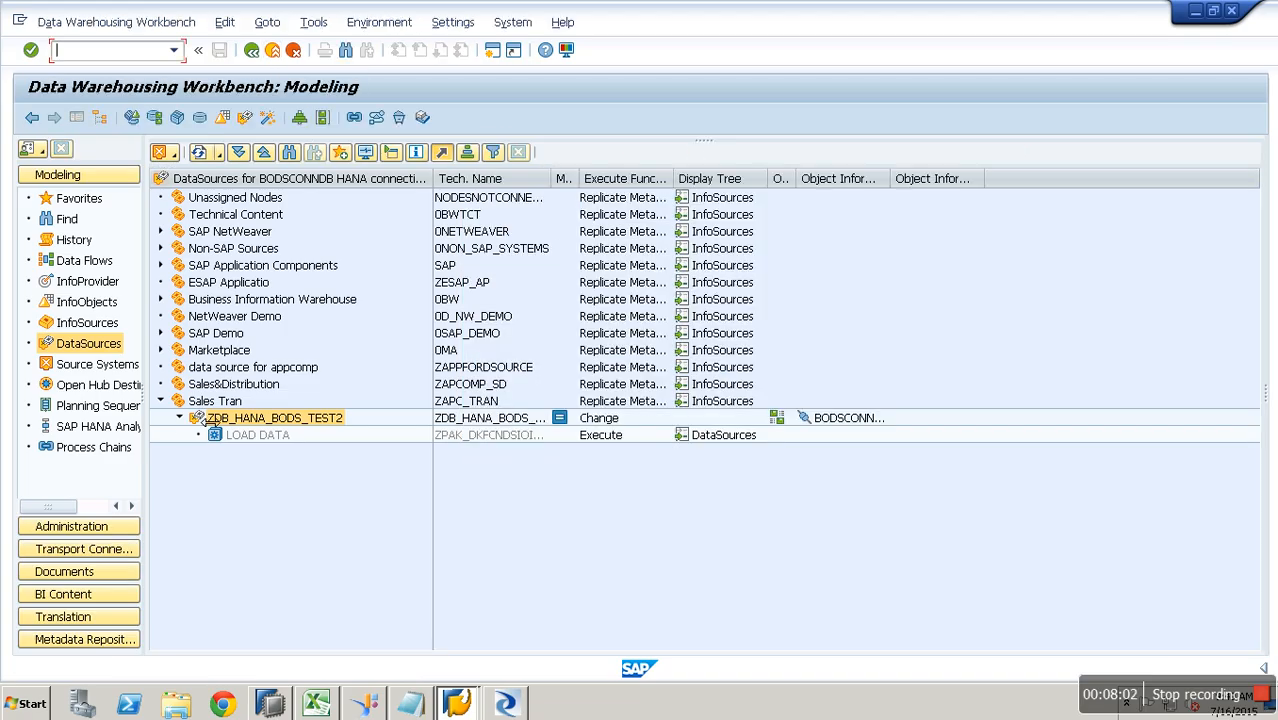
# - Under Source Systems, choose Create... on the Data Services folder for a new source system
pyautogui.click(98, 365)
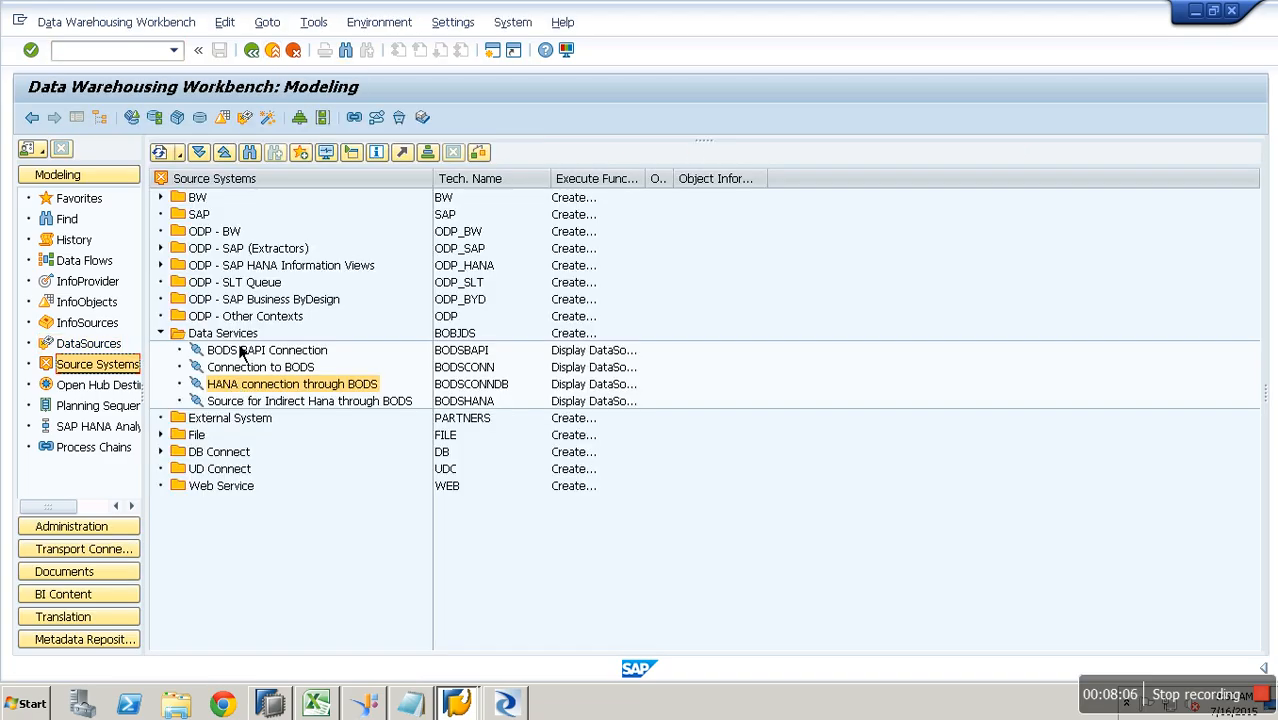
pyautogui.click(244, 339)
pyautogui.rightClick(244, 339)
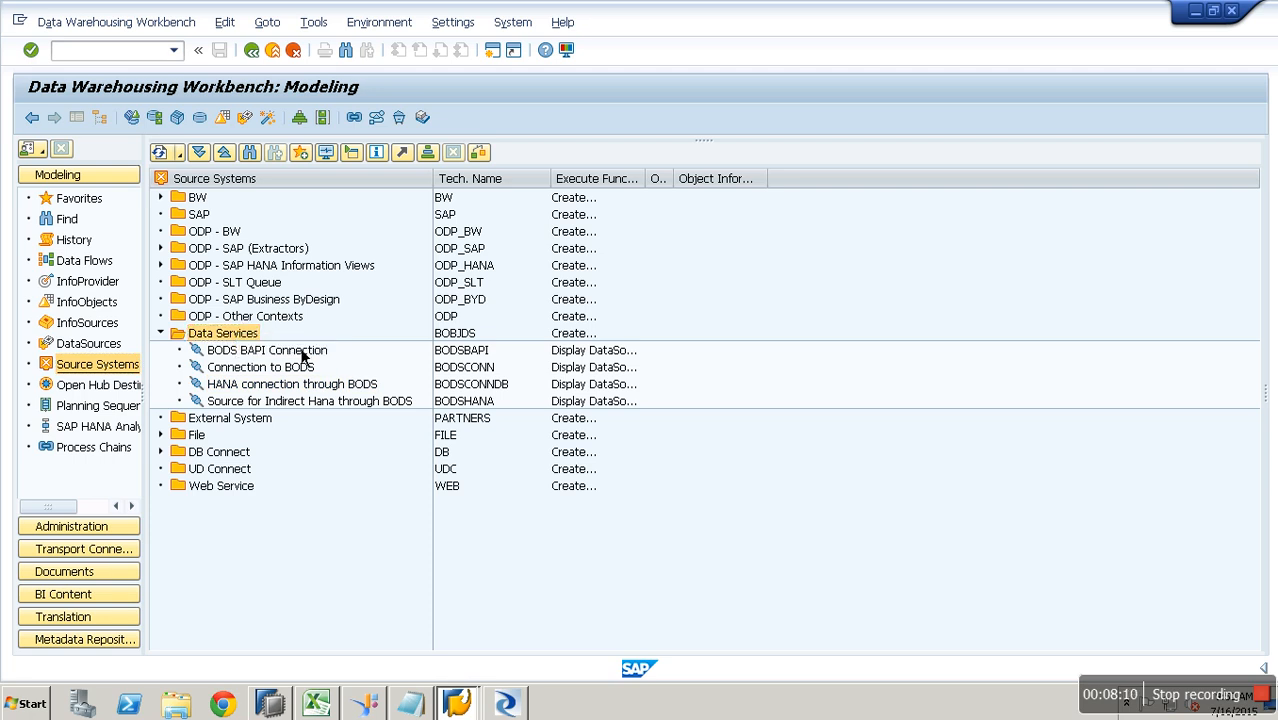
pyautogui.click(300, 347)
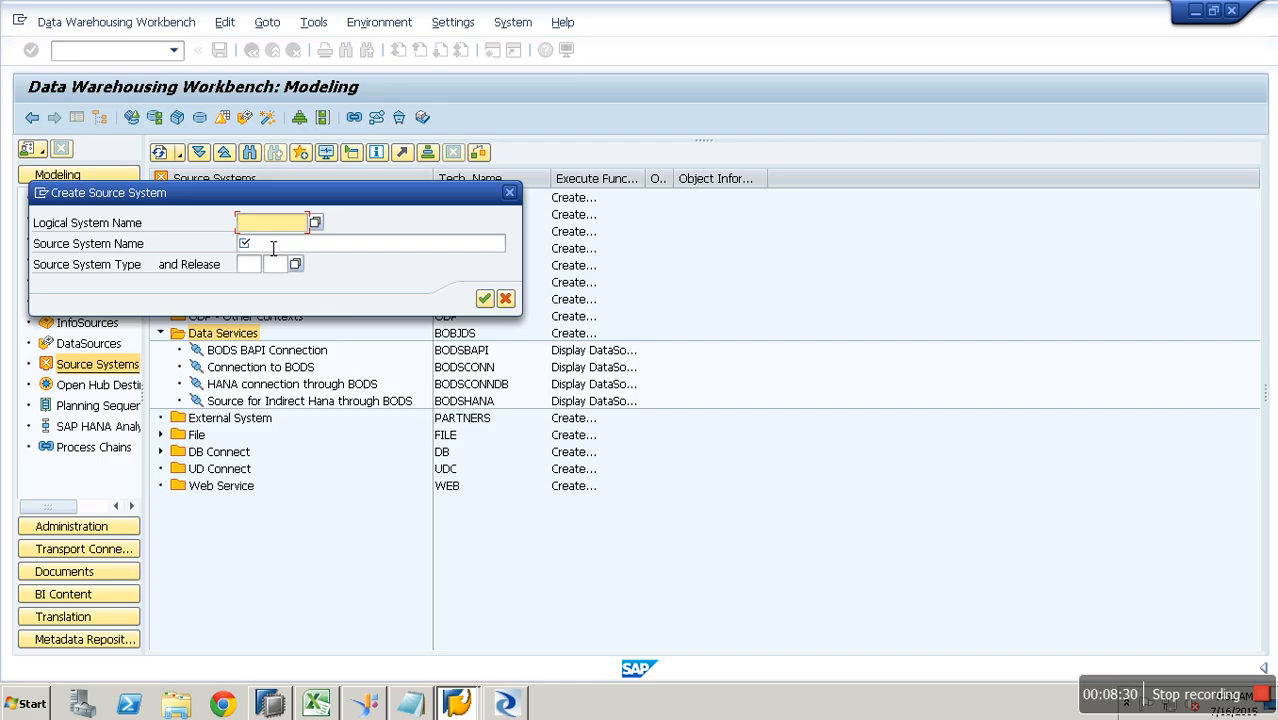
# - Enter logical system DBHANABODS with name 'Connection to HANA through BODS' and confirm
pyautogui.write('DBHANABODS')
pyautogui.click(273, 248)
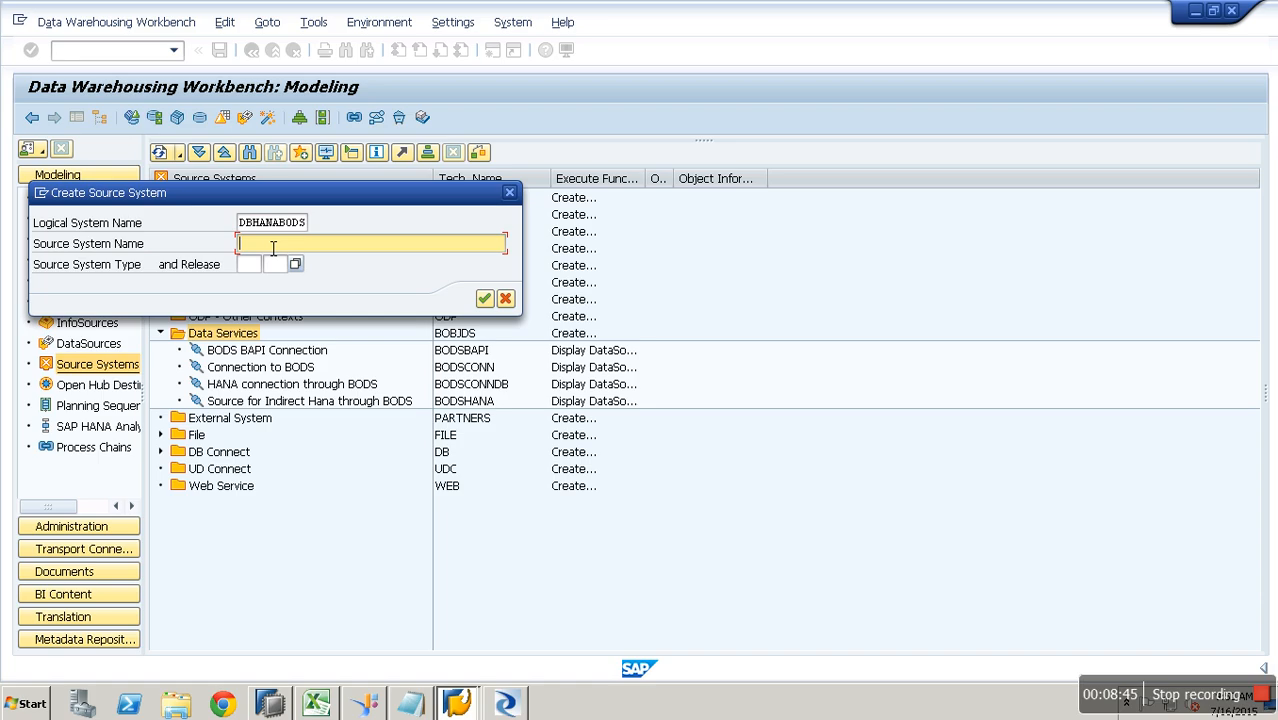
pyautogui.write('Connection to HANA through B')
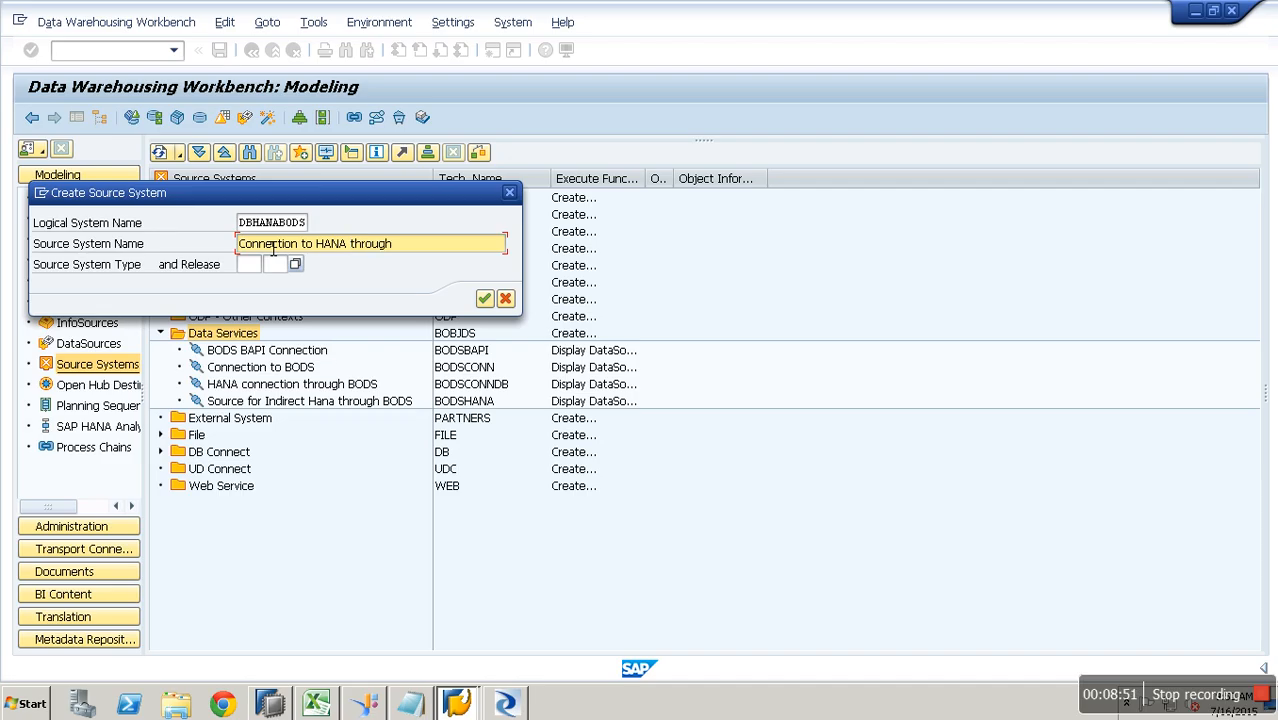
pyautogui.write('ODS')
pyautogui.press('Return')
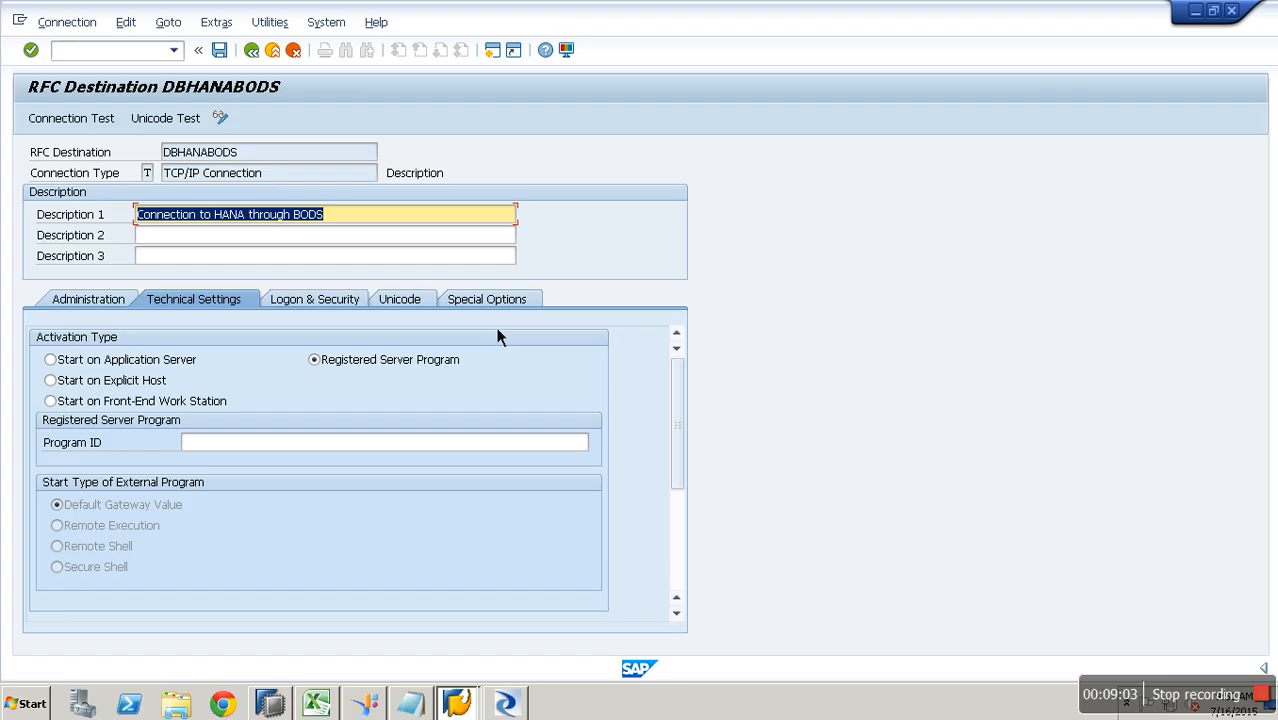
# - Set program ID PG001 and gateway host BW74HANA.SAP.COM, checked against this computer's name
pyautogui.click(283, 450)
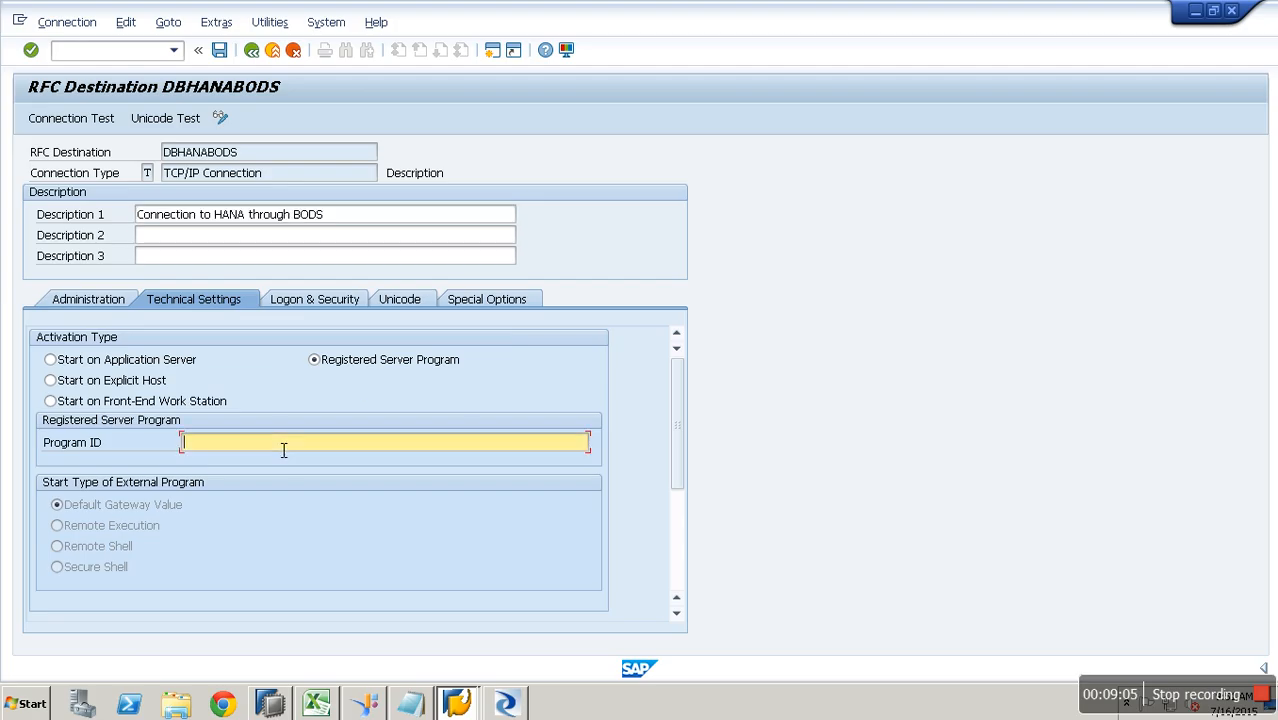
pyautogui.write('PG001')
pyautogui.scroll(-5, 668, 584)
pyautogui.click(253, 528)
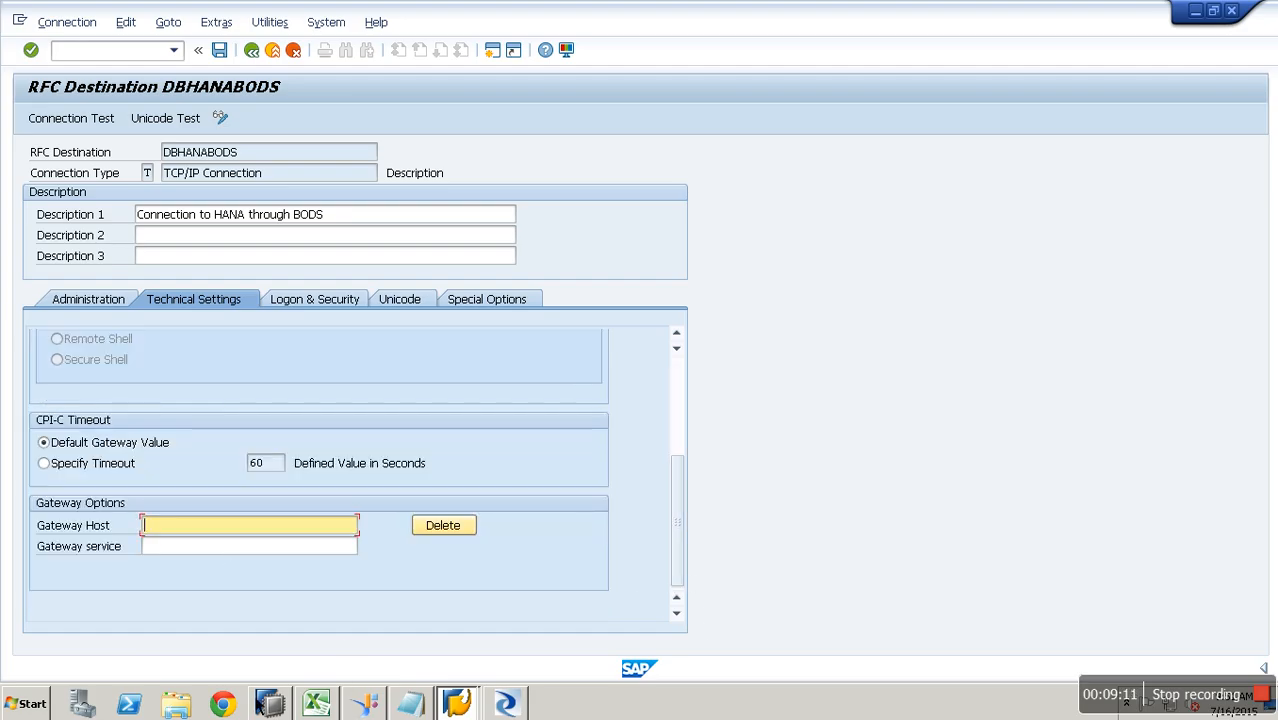
pyautogui.click(175, 704)
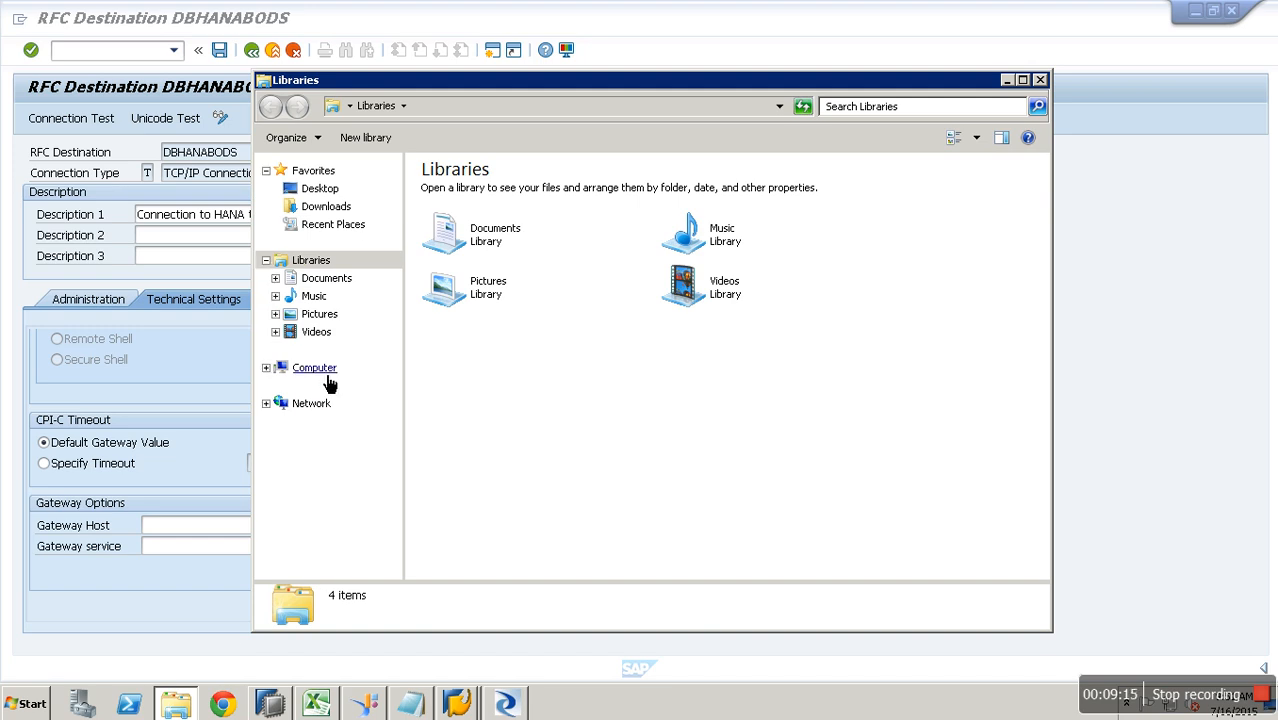
pyautogui.click(328, 378)
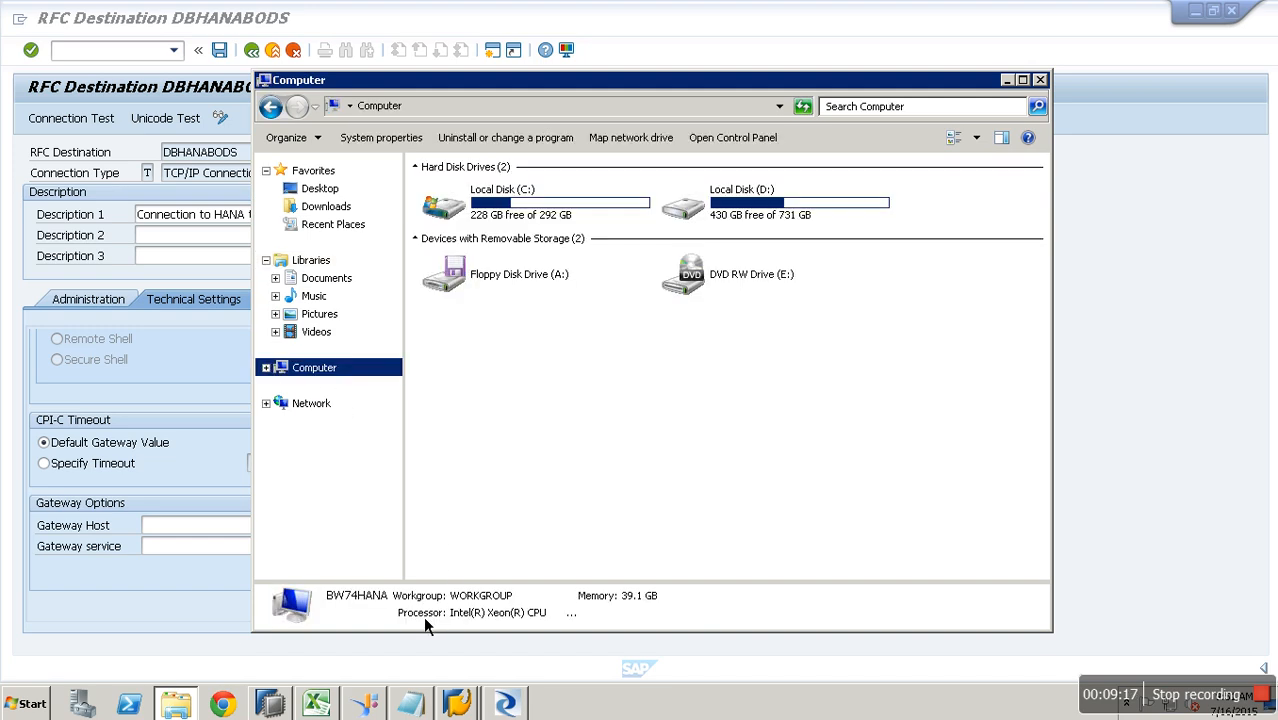
pyautogui.click(203, 530)
pyautogui.write('BW')
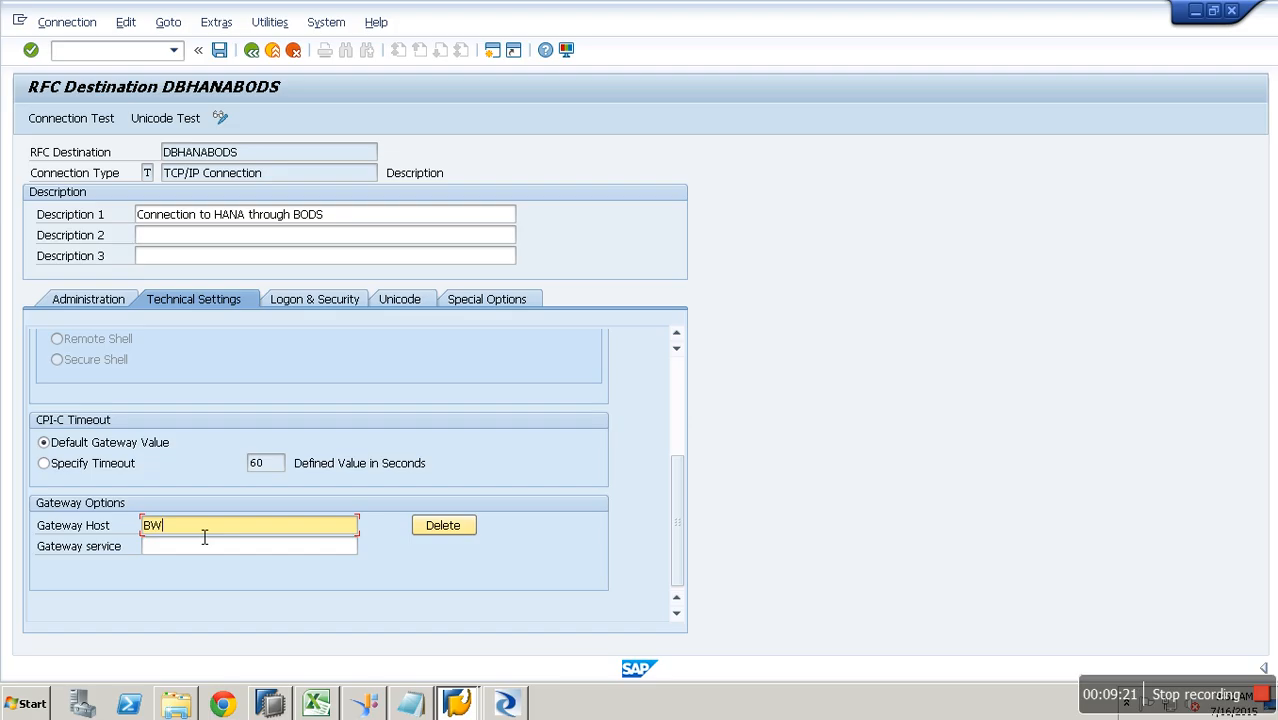
pyautogui.write('74HANA.SAP.COM')
# - Choose SAPGW20 as the RFC destination's gateway service
pyautogui.press('Tab')
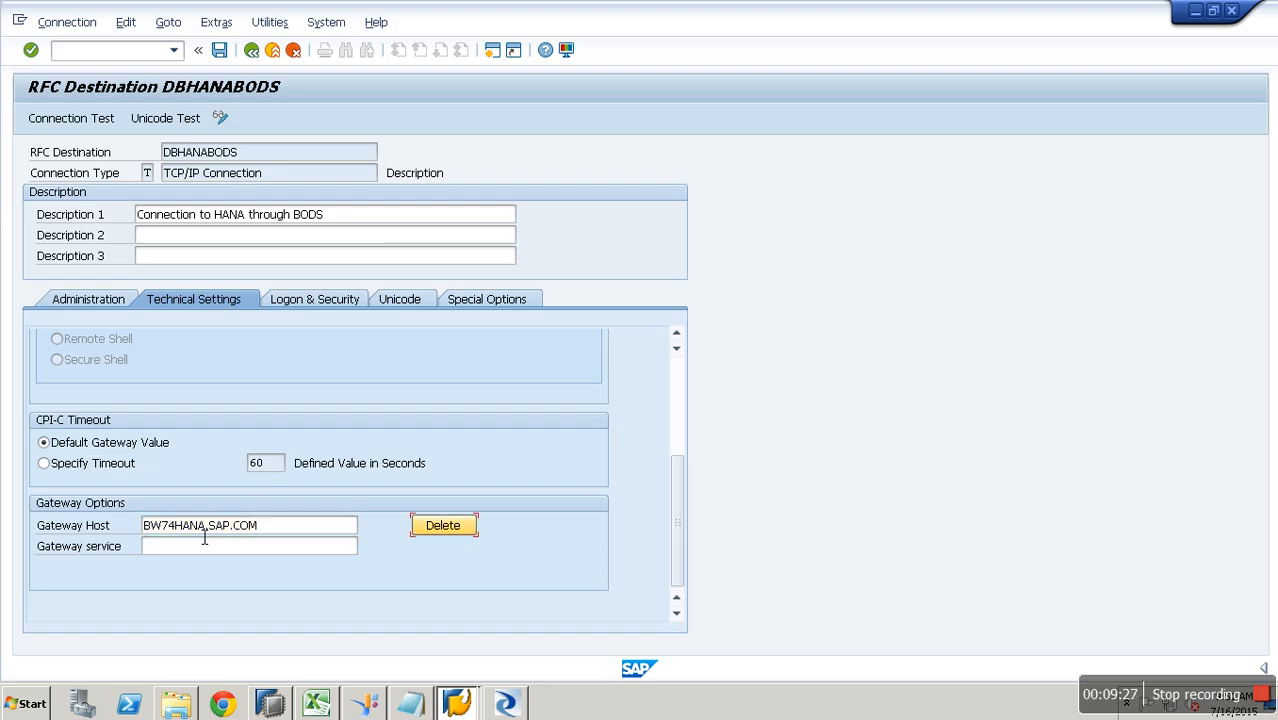
pyautogui.press('Tab')
pyautogui.write('S')
pyautogui.press('Down')
pyautogui.press('Return')
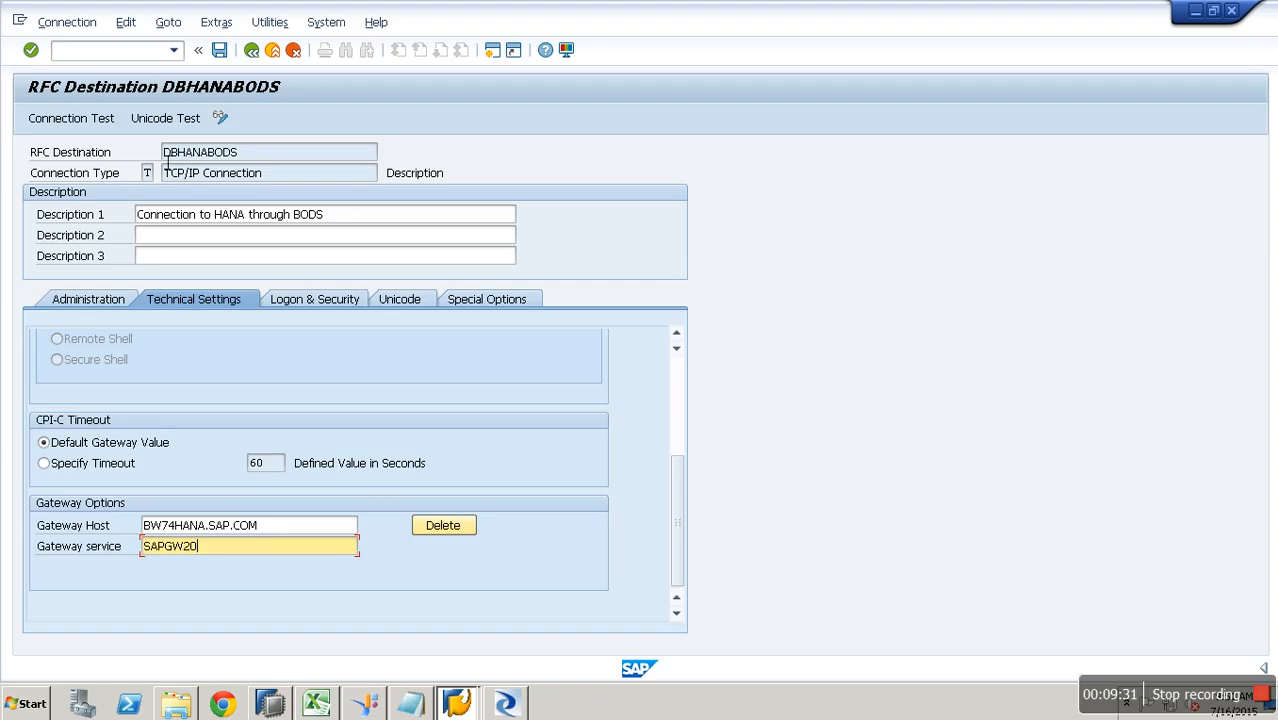
# - Save RFC destination DBHANABODS and run a successful connection test
pyautogui.click(100, 130)
pyautogui.press('Return')
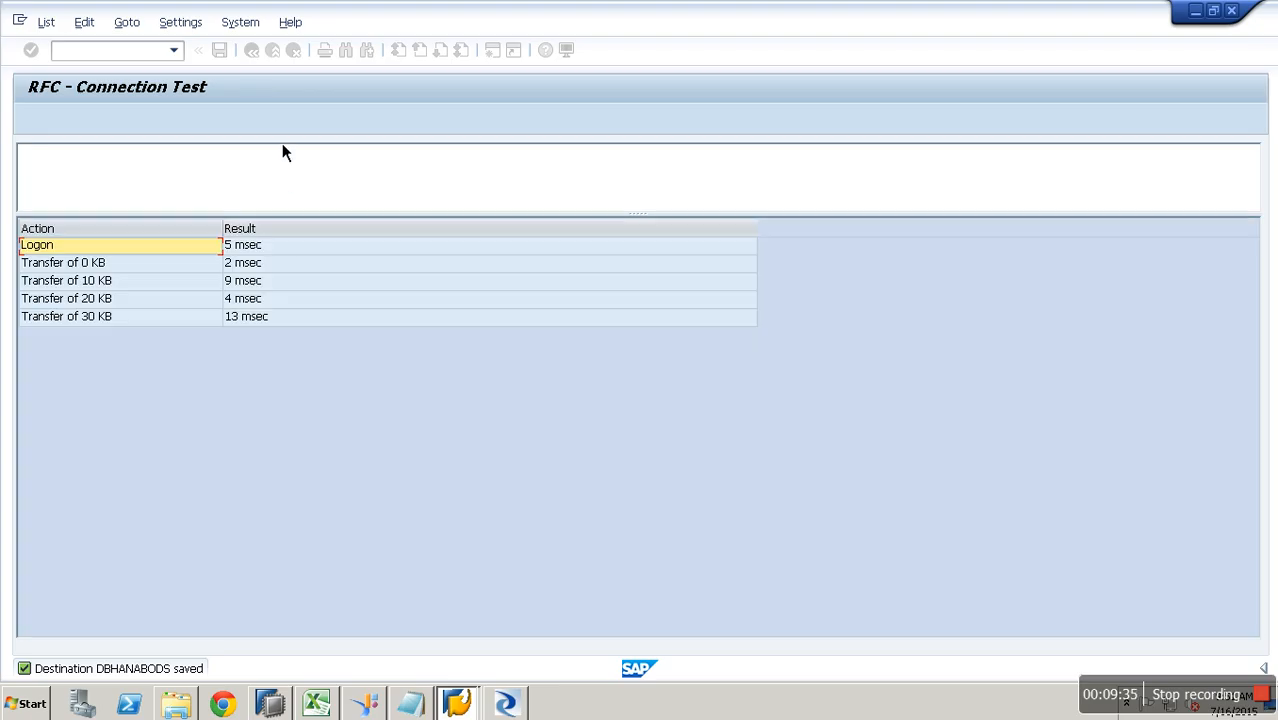
pyautogui.click(258, 56)
pyautogui.click(261, 60)
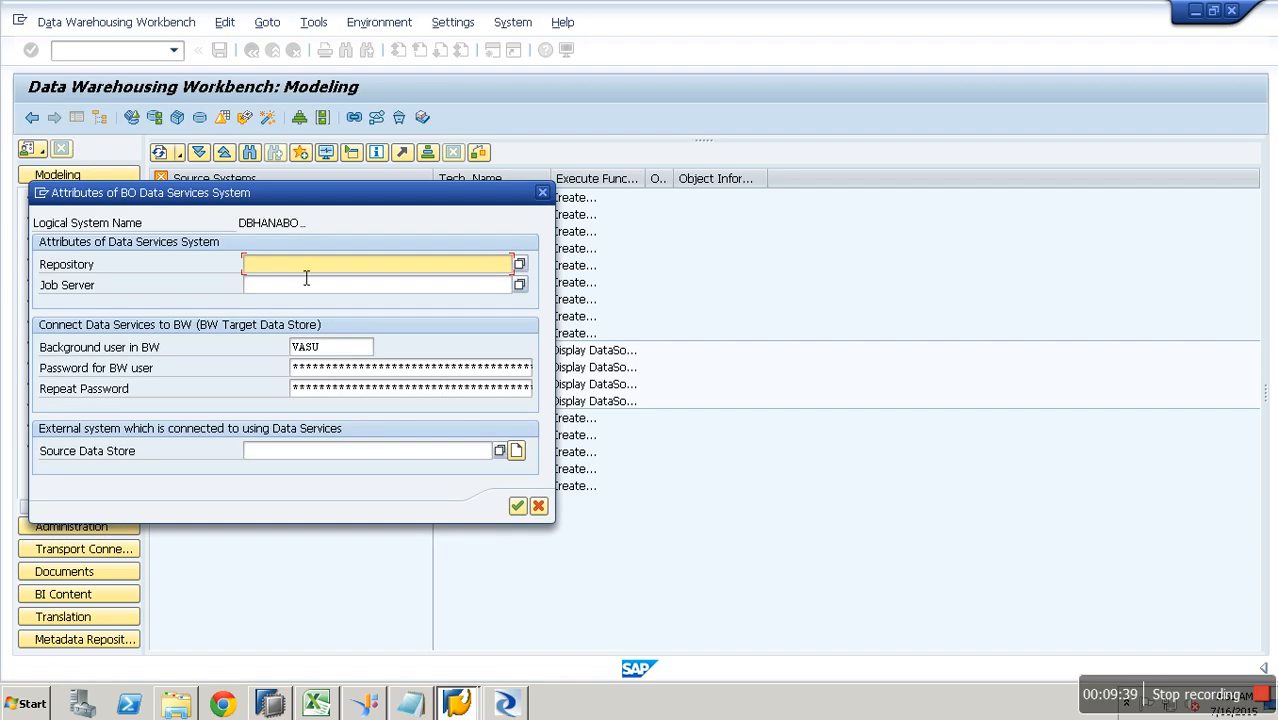
# - Pick HANA as both the repository and the job server from the F4 lists
pyautogui.press('F4')
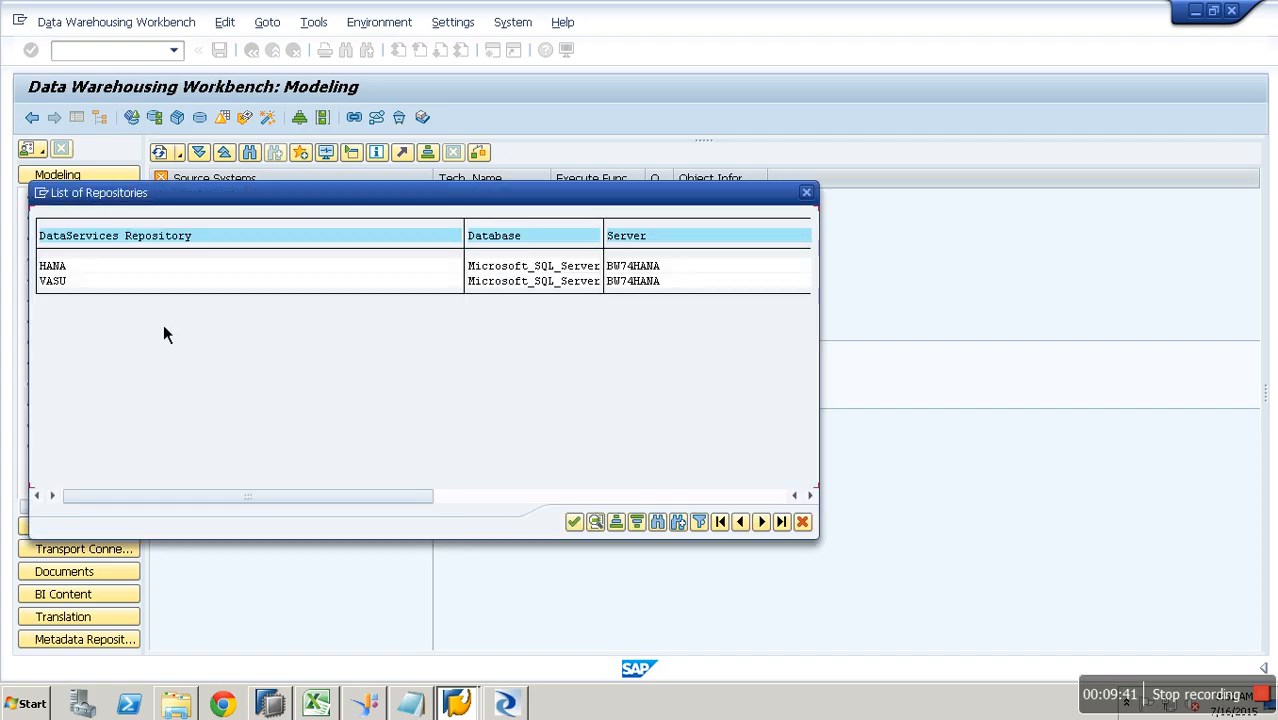
pyautogui.doubleClick(74, 262)
pyautogui.click(267, 288)
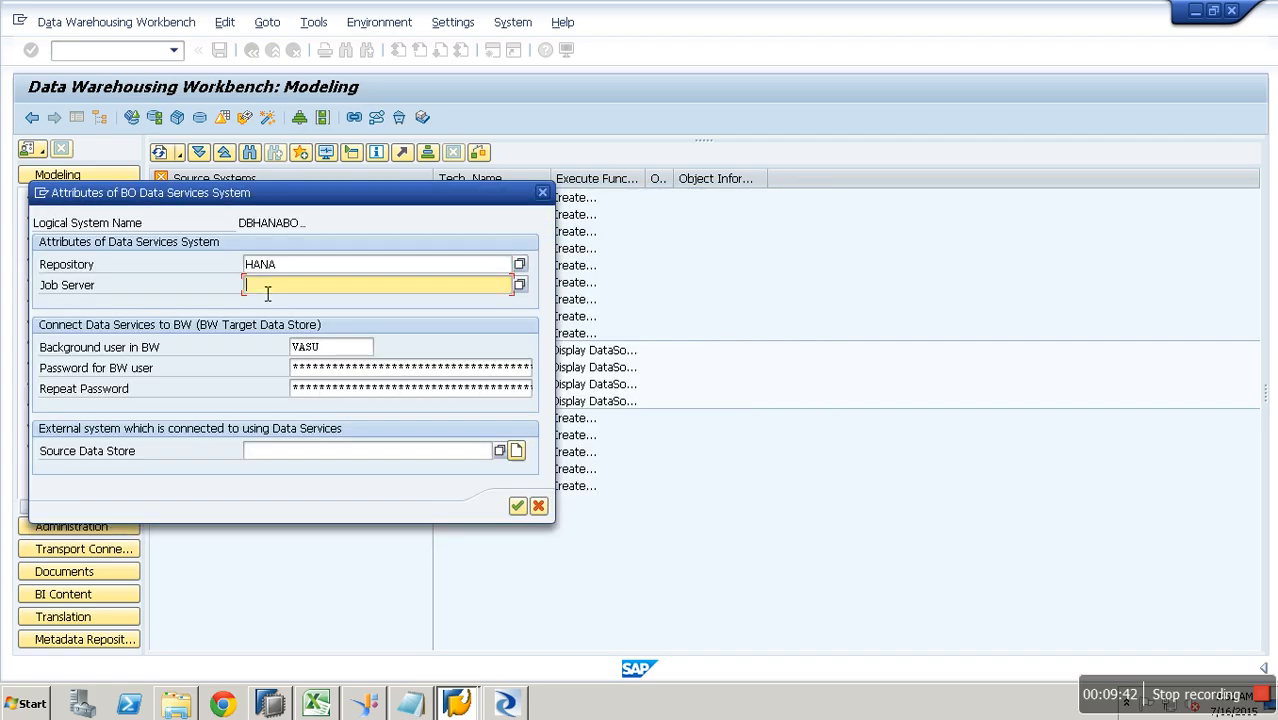
pyautogui.press('F4')
pyautogui.doubleClick(100, 266)
# - Enter the BW user's password and repeat it
pyautogui.click(341, 370)
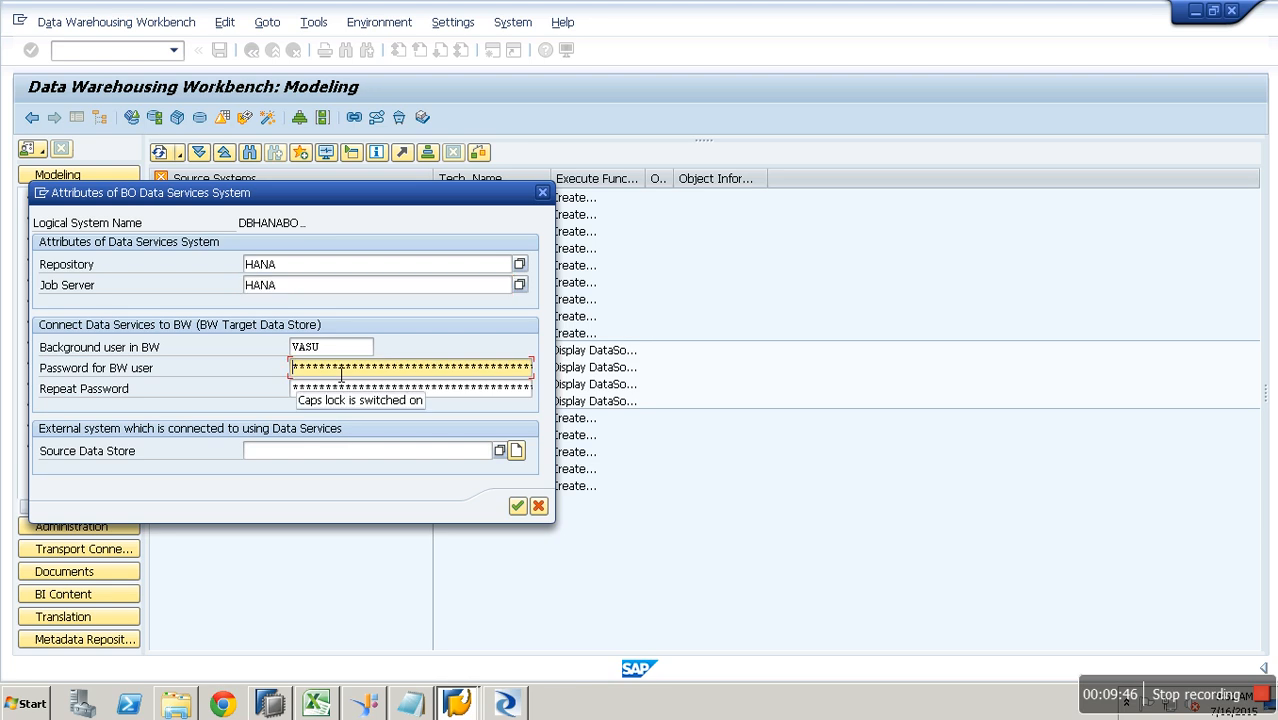
pyautogui.press('capslock')
pyautogui.write('*****')
pyautogui.press('Tab')
pyautogui.write('********')
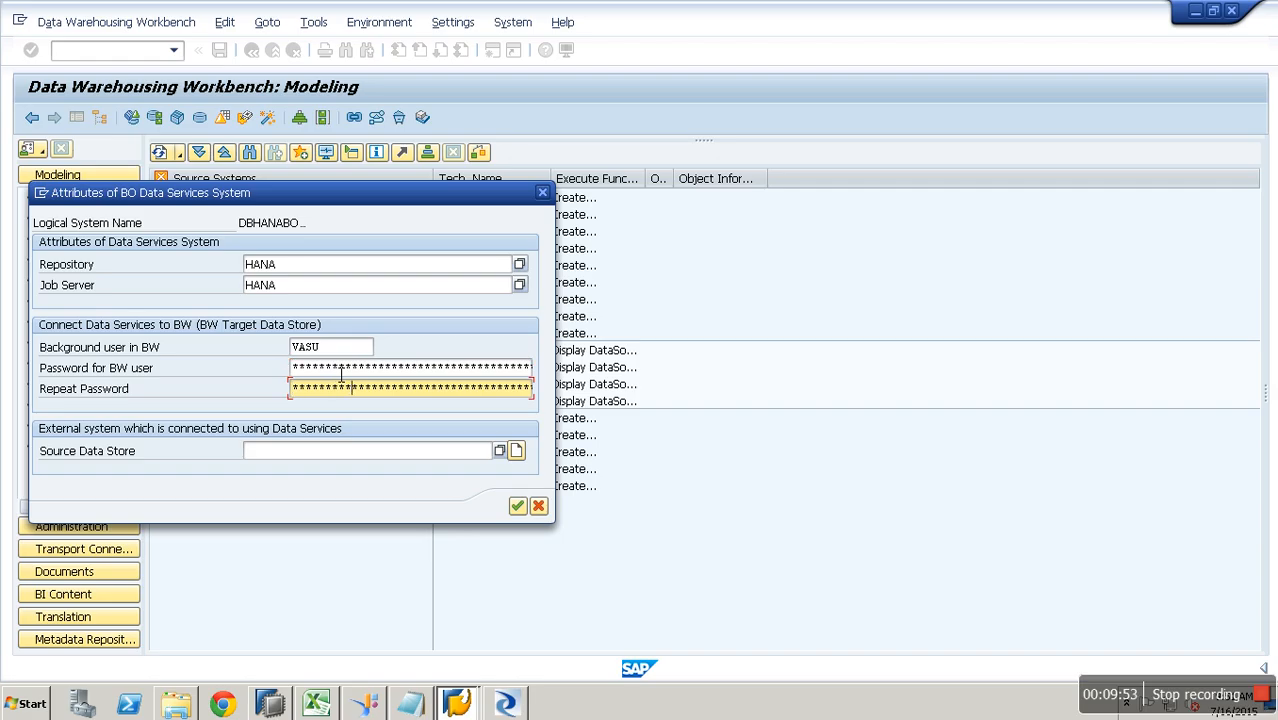
# - Select QBEX_DB_H_BODS as the source data store and confirm the Data Services attributes
pyautogui.click(384, 459)
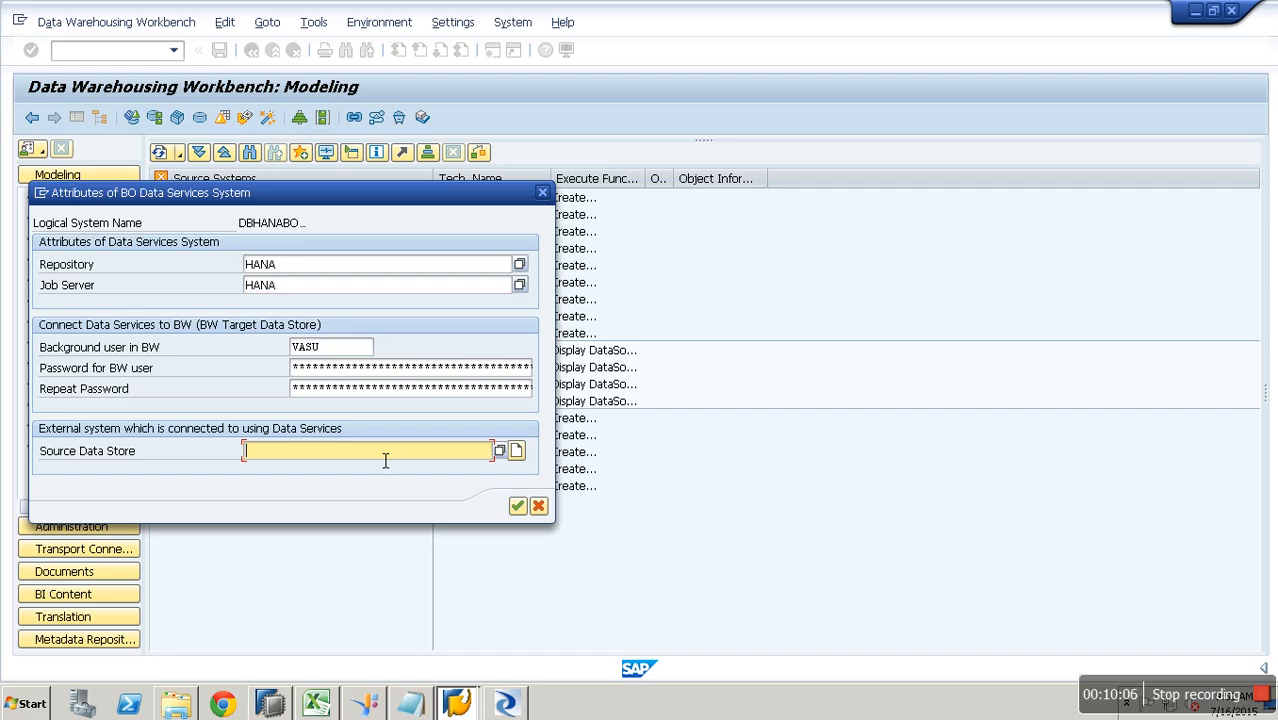
pyautogui.click(500, 452)
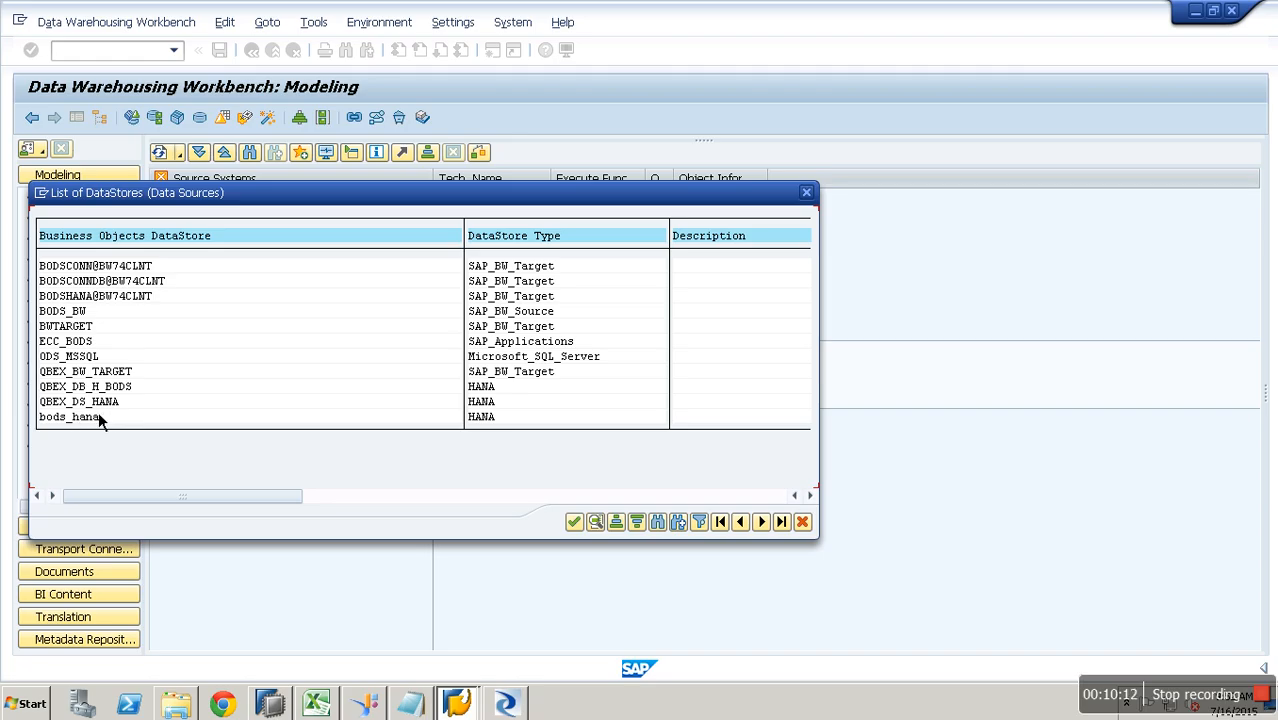
pyautogui.click(97, 401)
pyautogui.press('Up')
pyautogui.press('Return')
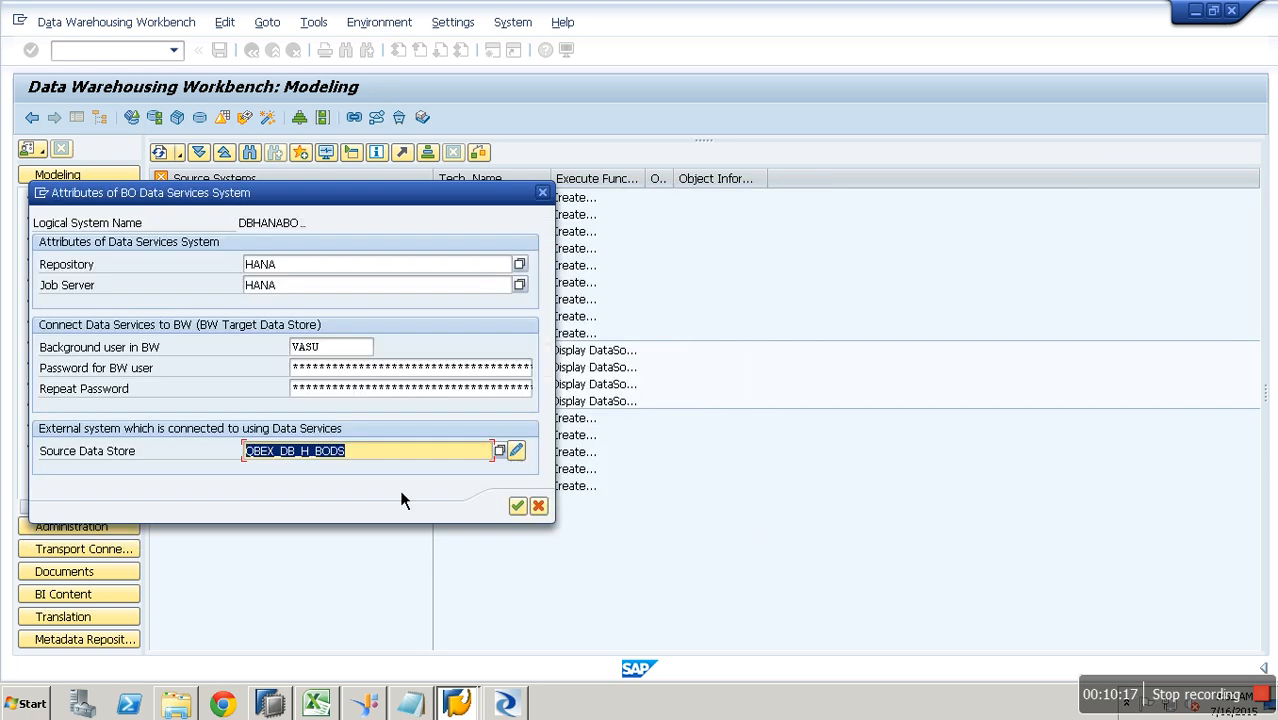
pyautogui.click(517, 506)
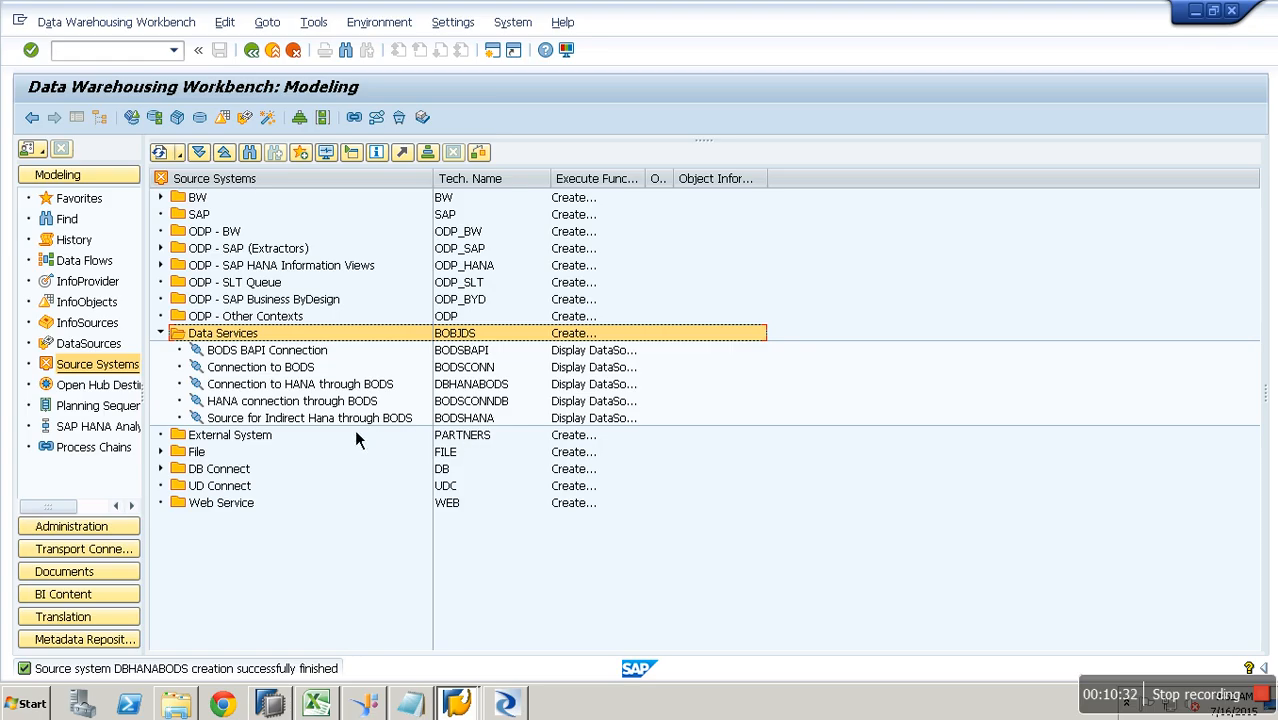
# - Display the DataSource tree of the 'Connection to HANA through BODS' source system
pyautogui.click(332, 388)
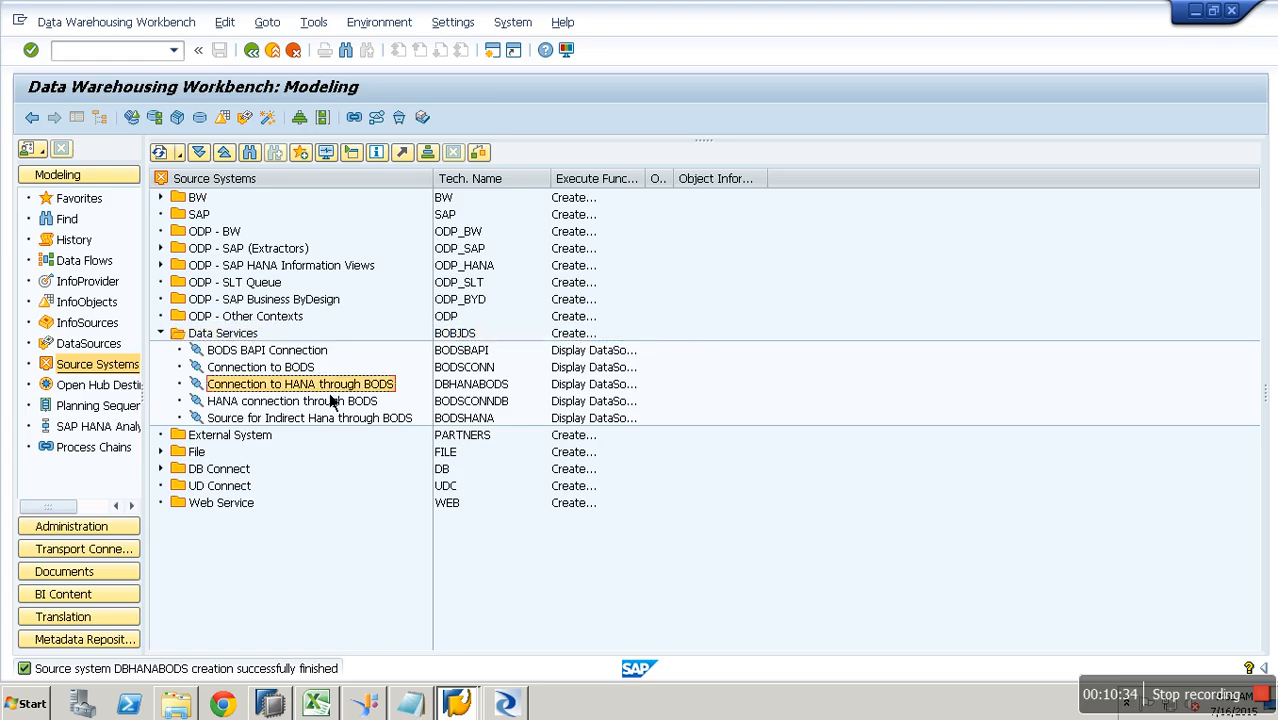
pyautogui.rightClick(334, 400)
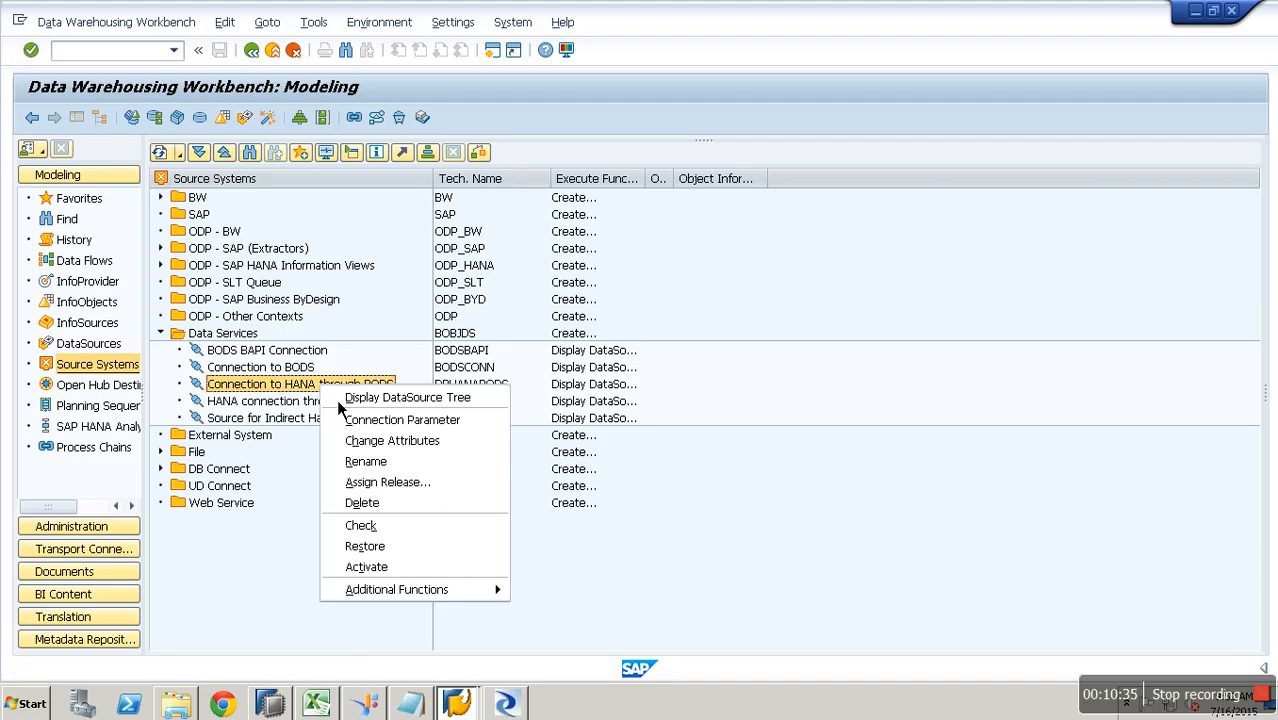
pyautogui.click(392, 399)
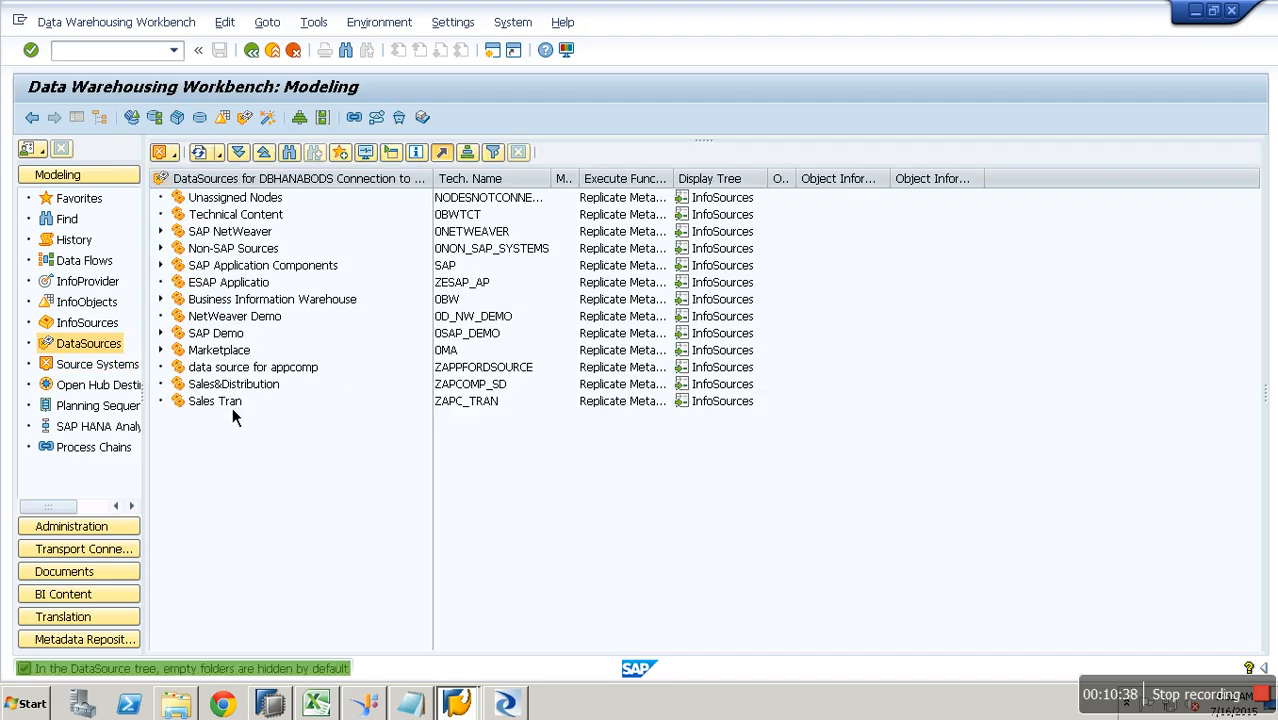
# - Create Transaction Data DataSource zhana_test3 under the Sales Tran component
pyautogui.rightClick(232, 407)
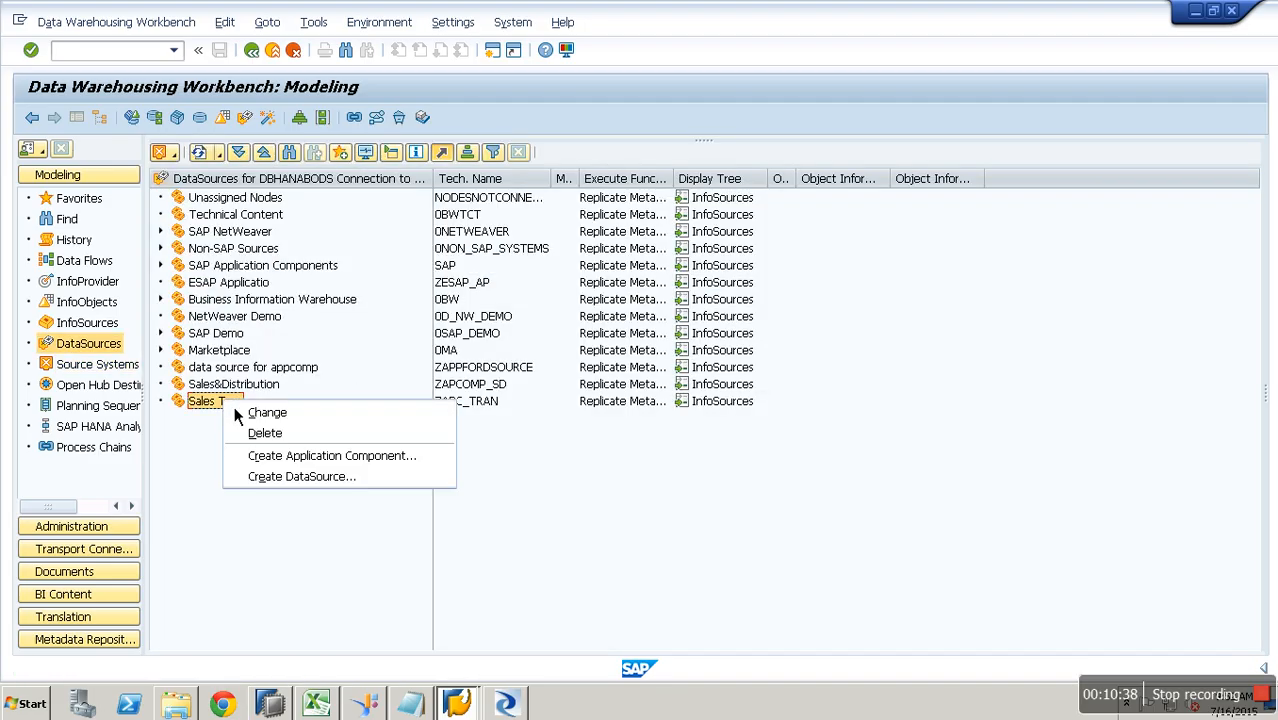
pyautogui.click(346, 483)
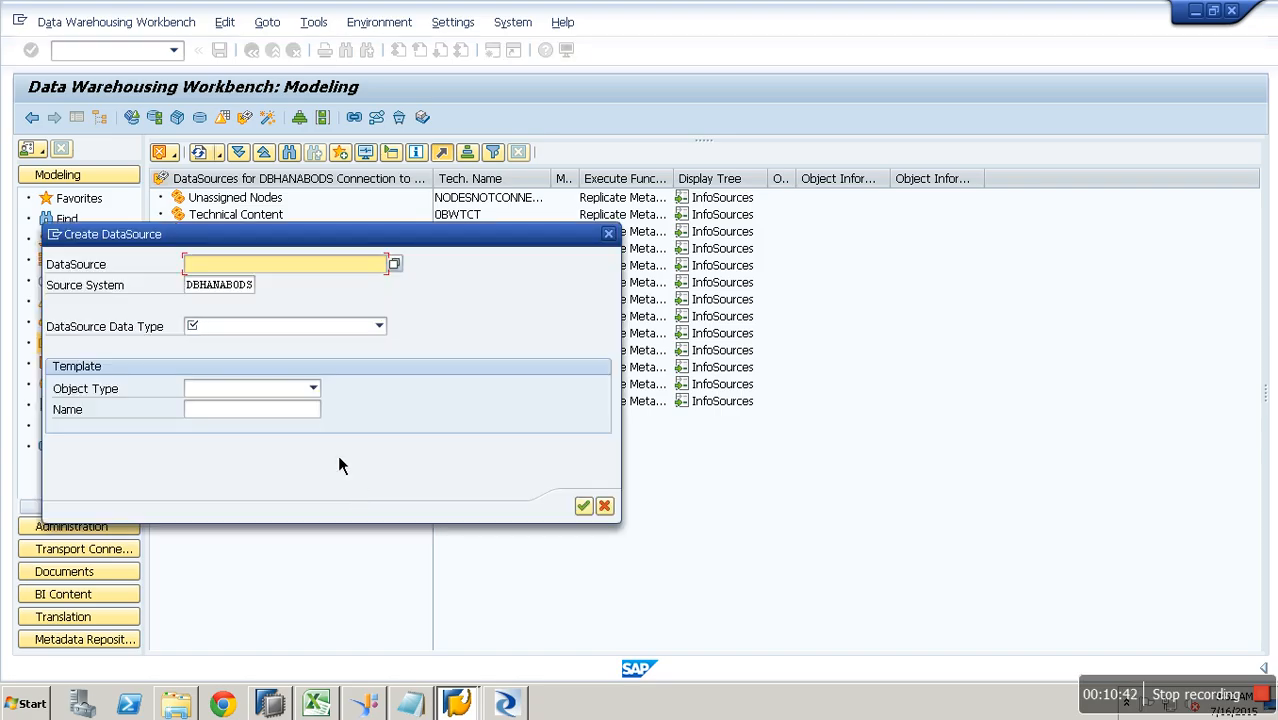
pyautogui.write('zhana_test3')
pyautogui.click(340, 326)
pyautogui.click(305, 345)
pyautogui.press('Return')
pyautogui.click(585, 509)
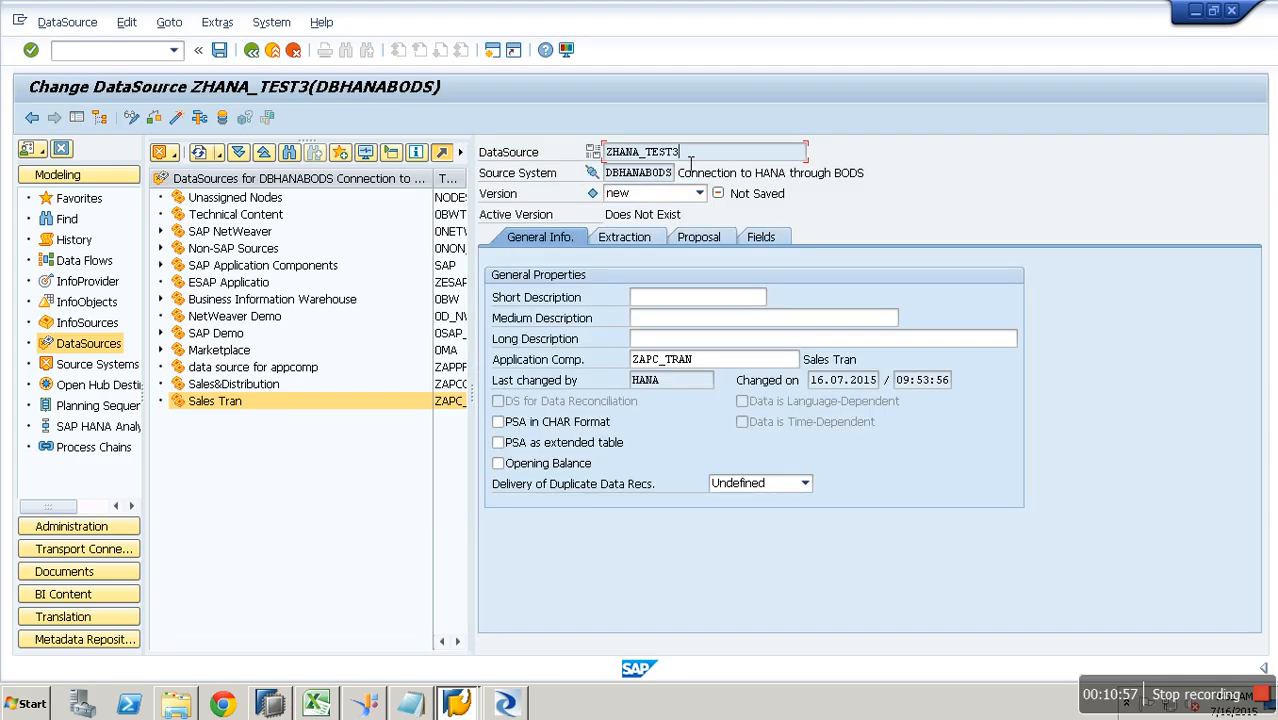
# - Use ZHANA_TEST3 as the short, medium and long descriptions
pyautogui.moveTo(690, 158); pyautogui.dragTo(600, 158)
pyautogui.hotkey('ctrl', 'c')
pyautogui.click(684, 298)
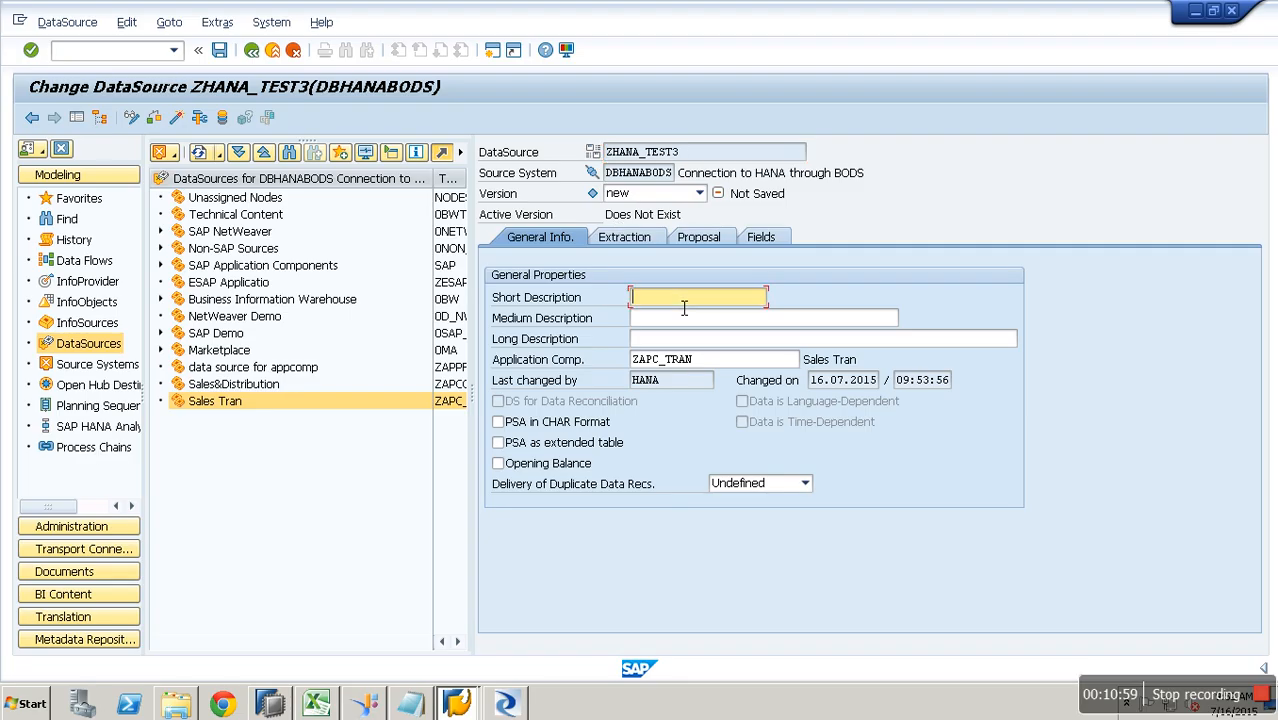
pyautogui.hotkey('ctrl', 'v')
pyautogui.click(687, 318)
pyautogui.hotkey('ctrl', 'v')
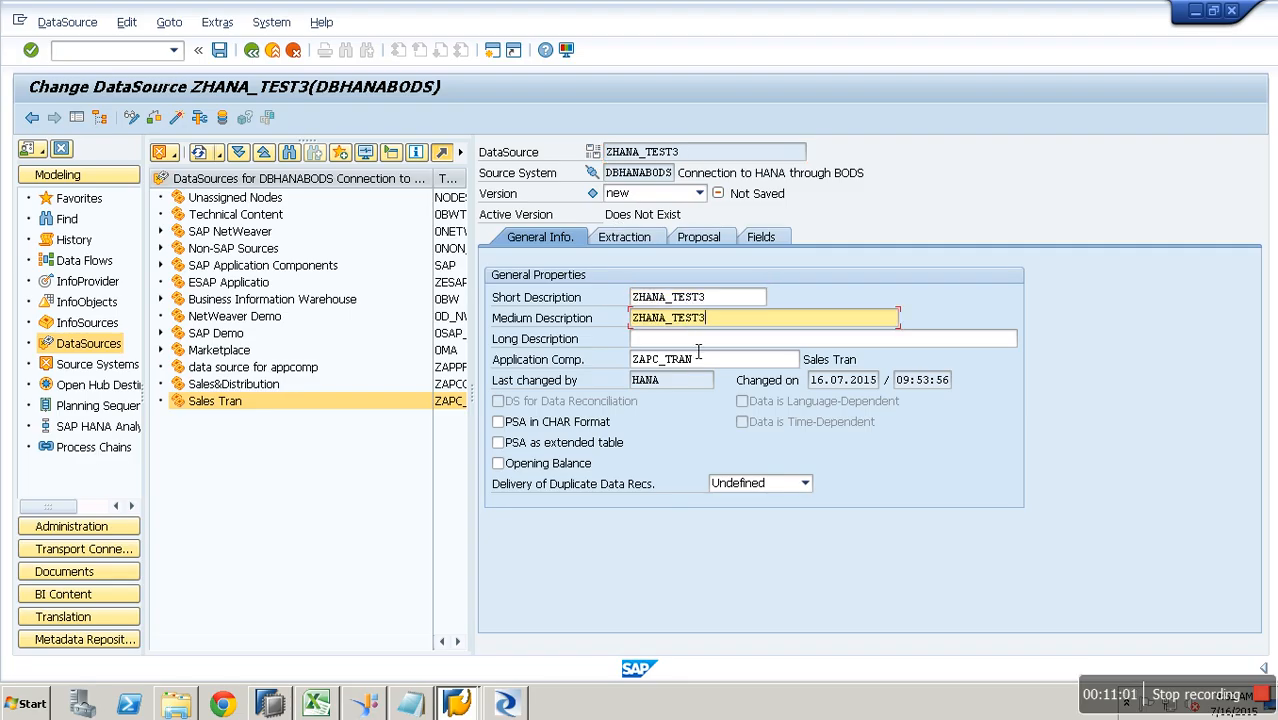
pyautogui.click(697, 342)
pyautogui.hotkey('ctrl', 'v')
# - Set source object BWBODS.TEST2 and fetch its fields ZYEAR, ZAMOUNT and CURR from Data Services
pyautogui.click(636, 246)
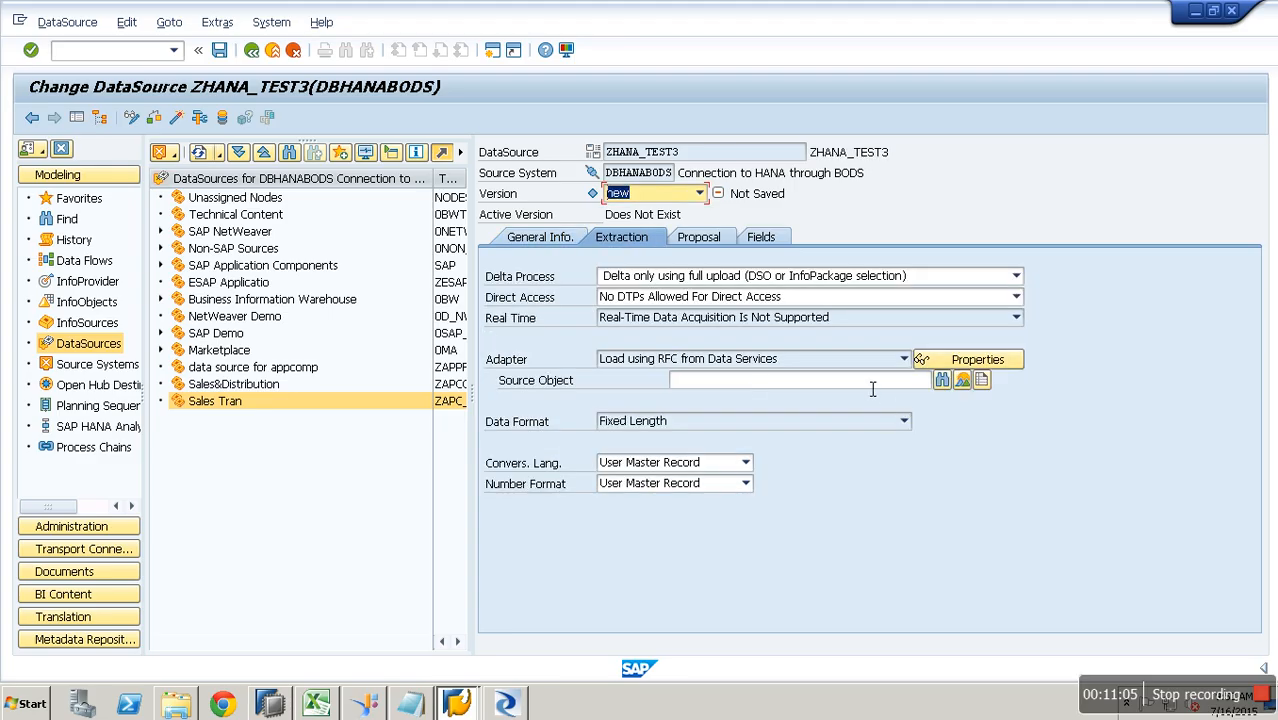
pyautogui.click(800, 386)
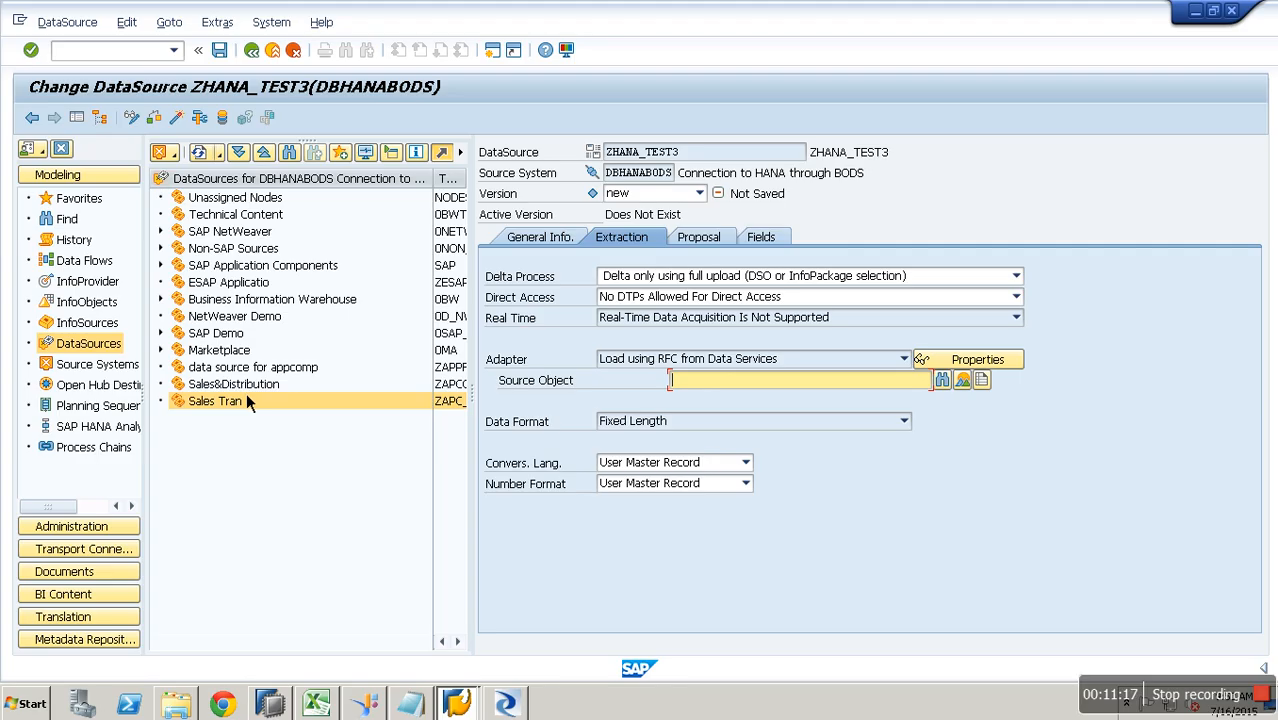
pyautogui.write('BODS.TEST2')
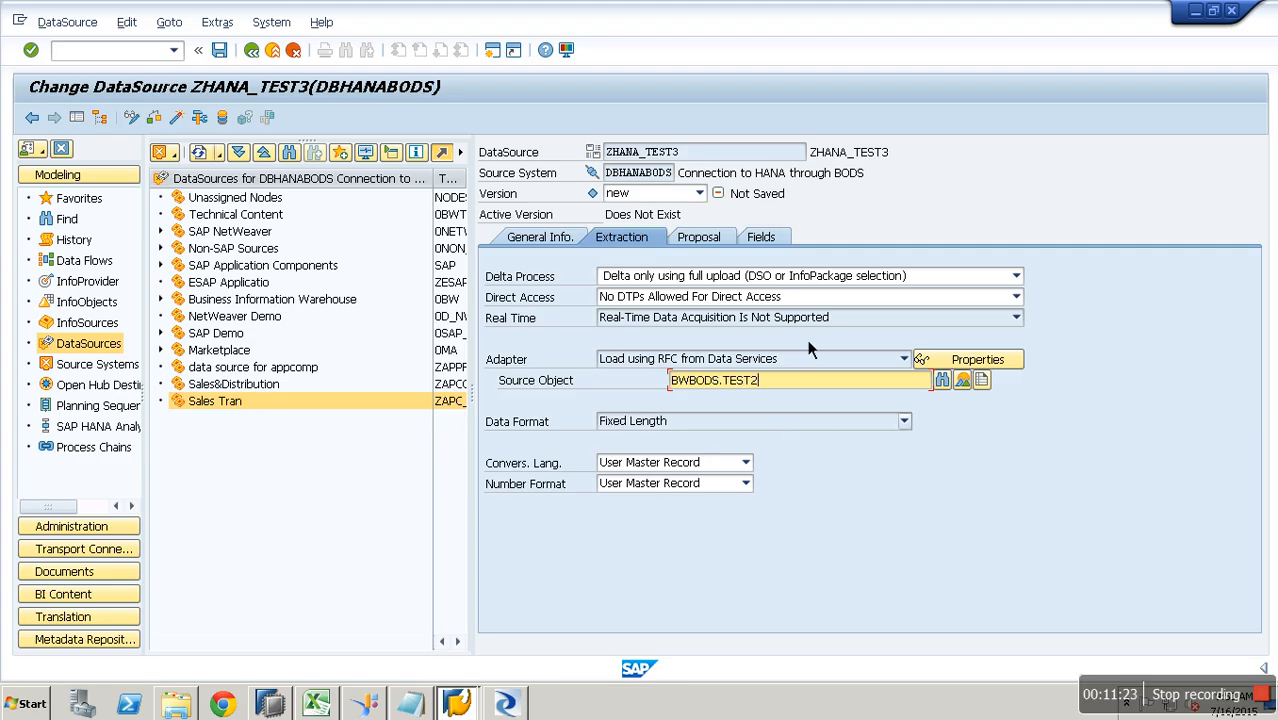
pyautogui.click(706, 243)
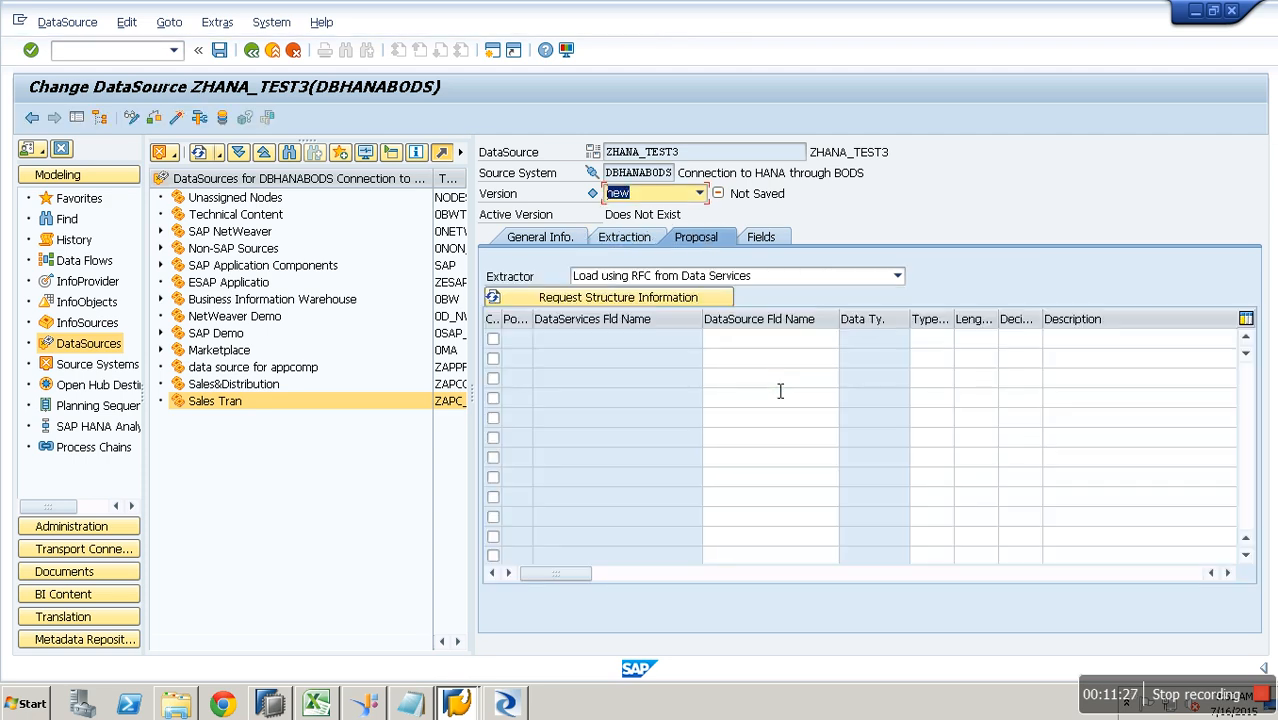
pyautogui.click(694, 298)
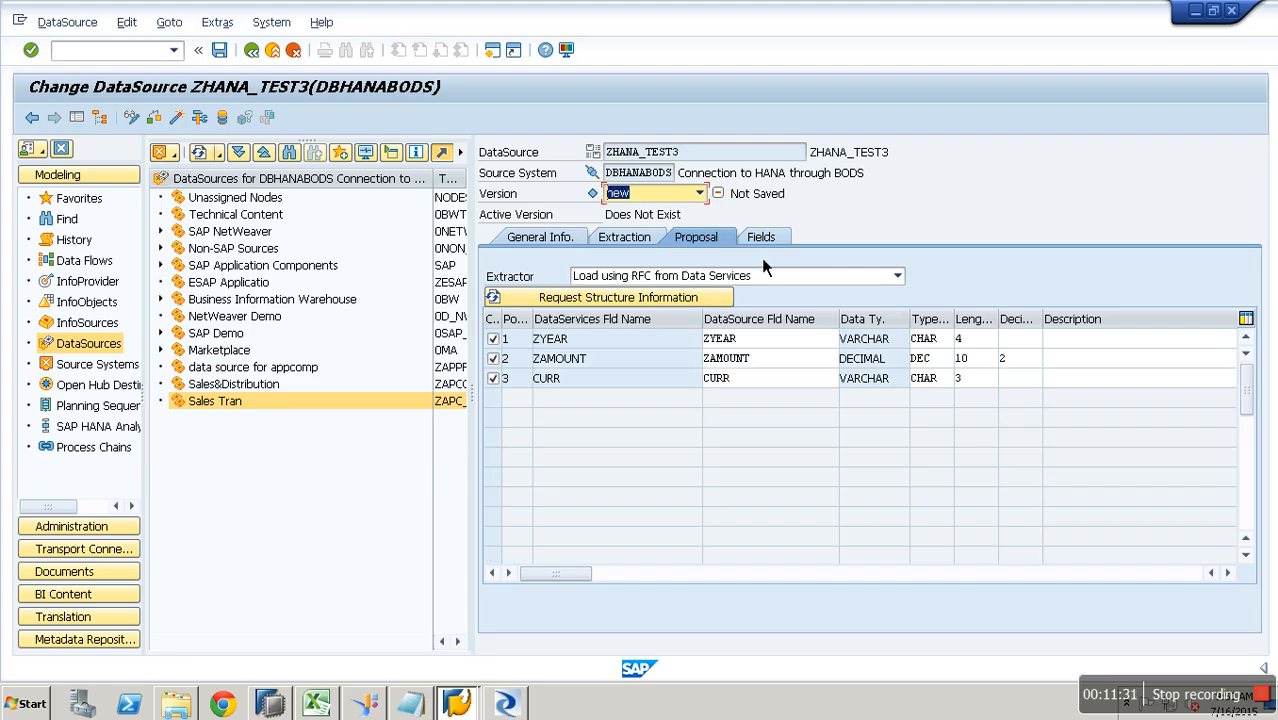
pyautogui.click(768, 243)
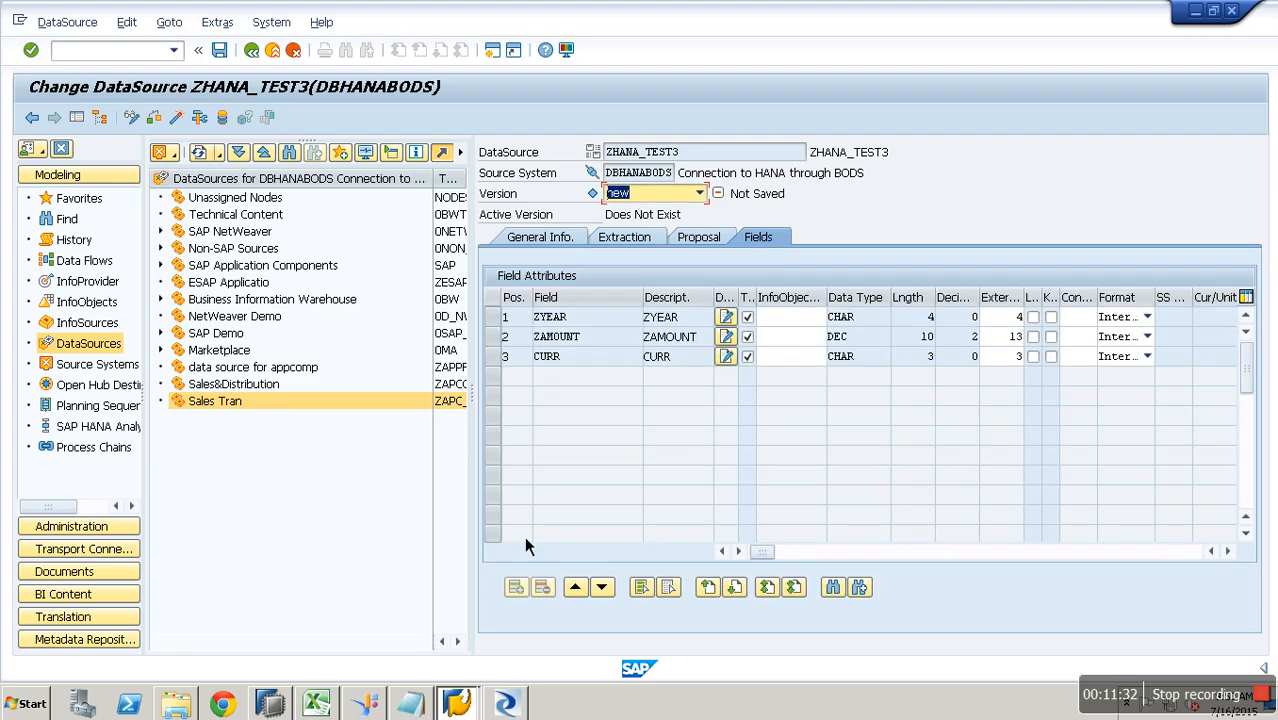
pyautogui.click(658, 241)
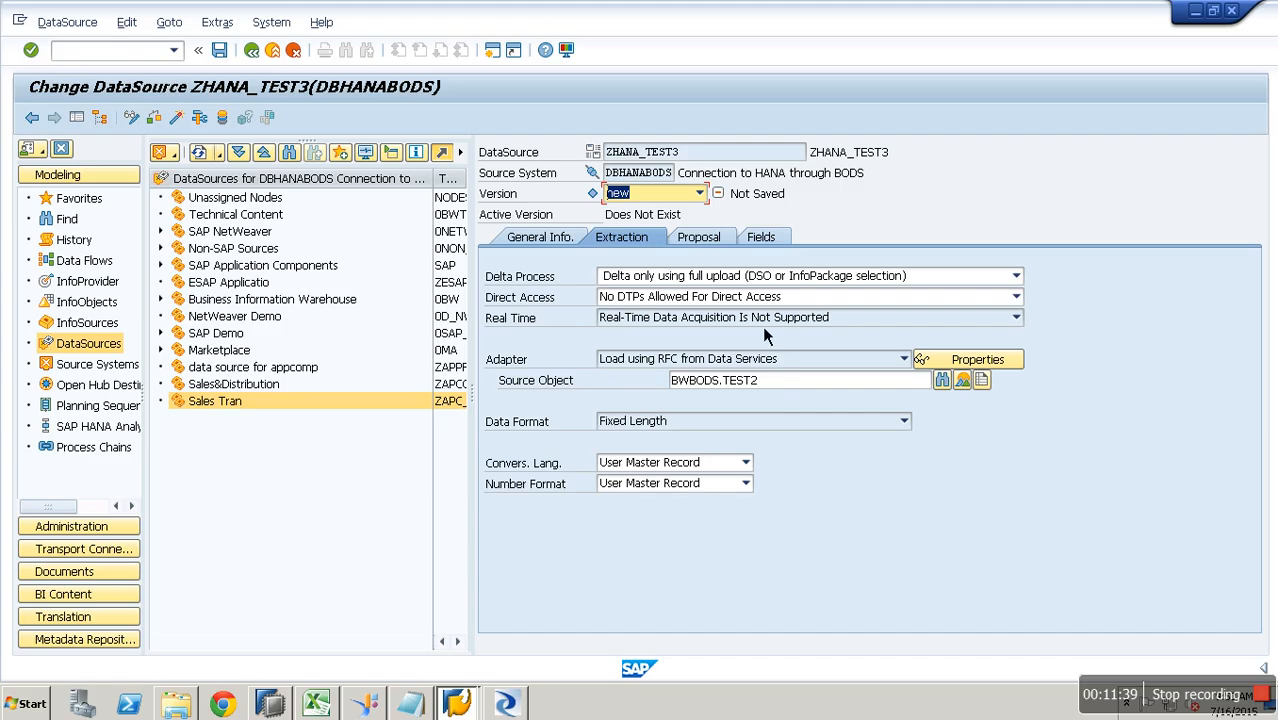
pyautogui.moveTo(762, 381); pyautogui.dragTo(653, 382)
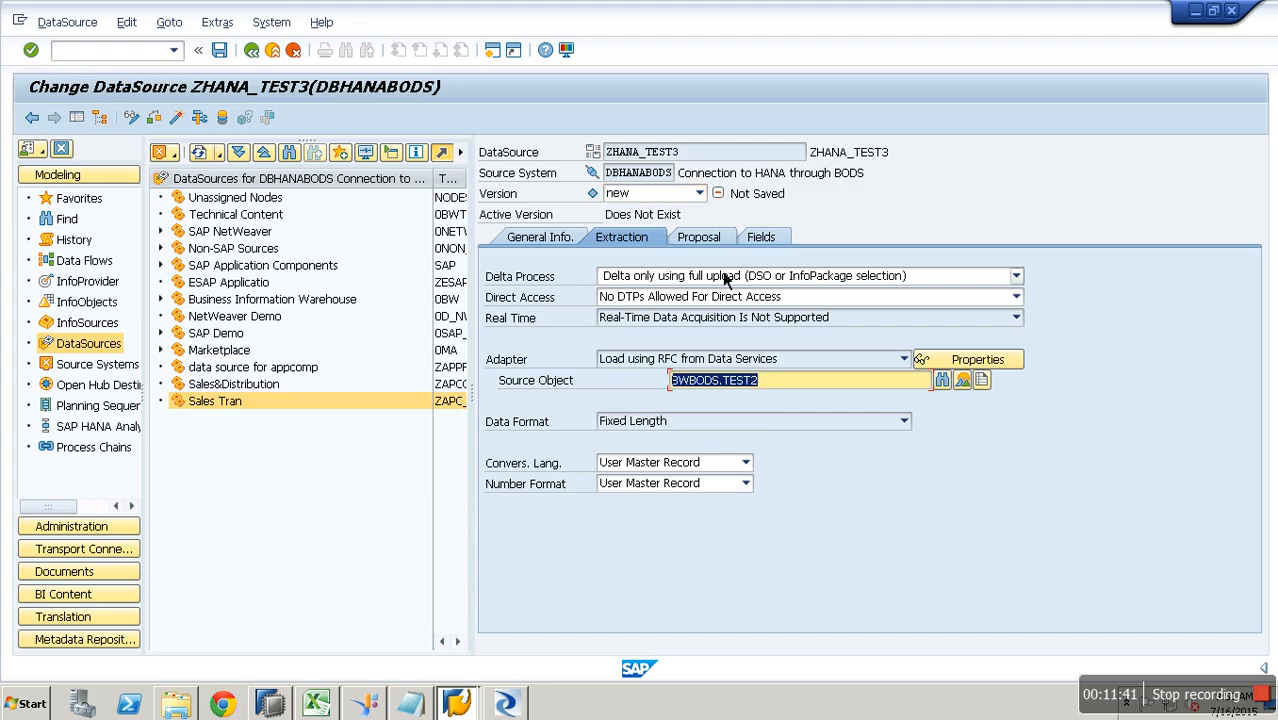
pyautogui.click(698, 238)
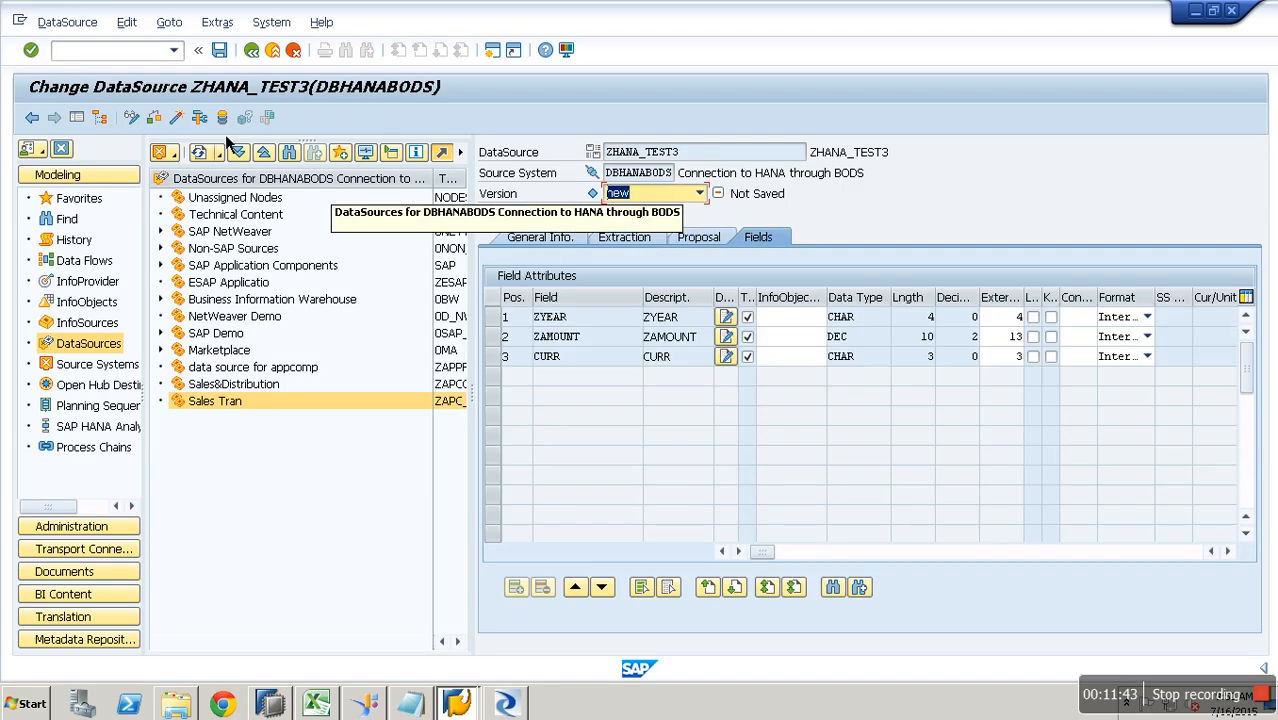
# - Activate ZHANA_TEST3, accepting the packed-number warning, and close it
pyautogui.click(184, 121)
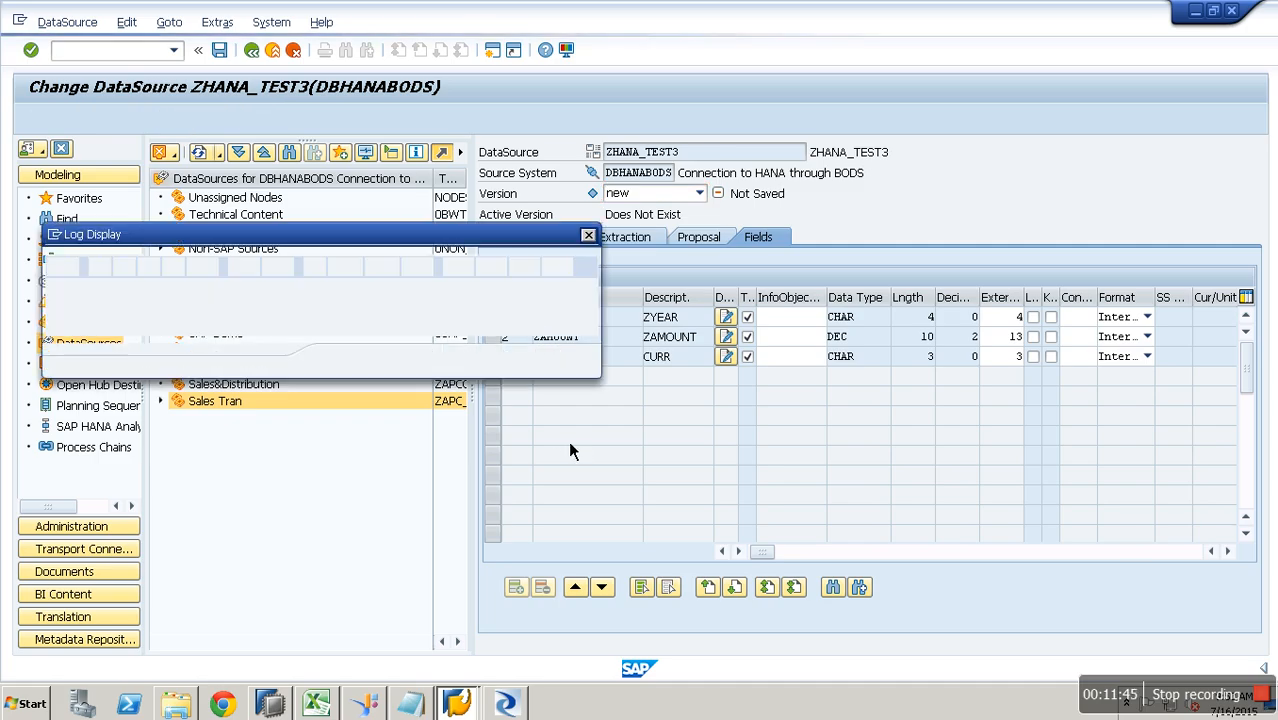
pyautogui.click(348, 366)
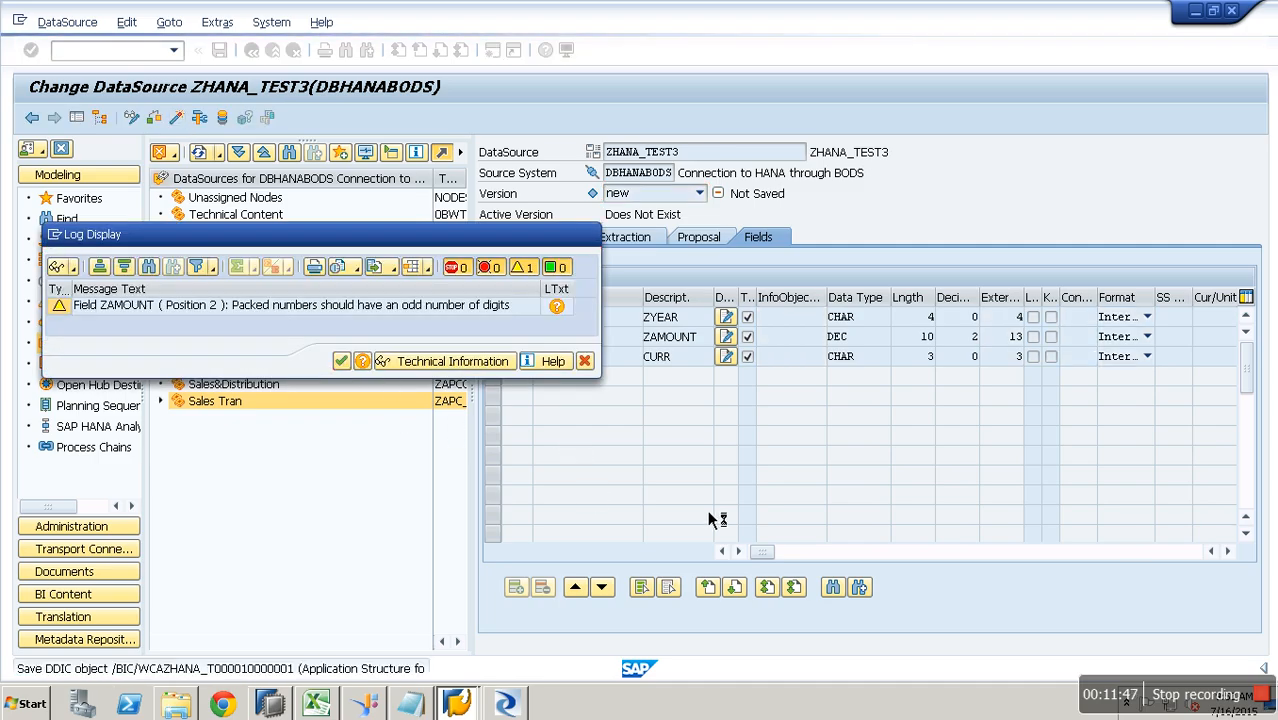
pyautogui.moveTo(498, 705)
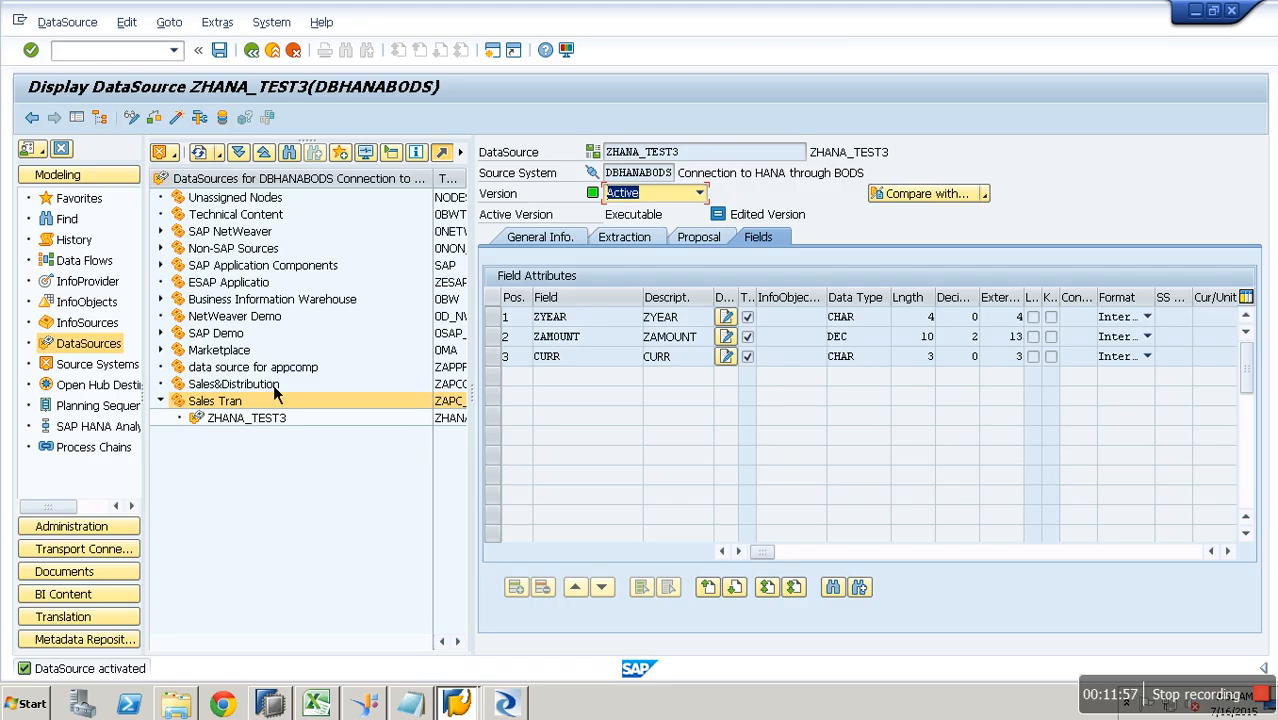
pyautogui.click(273, 51)
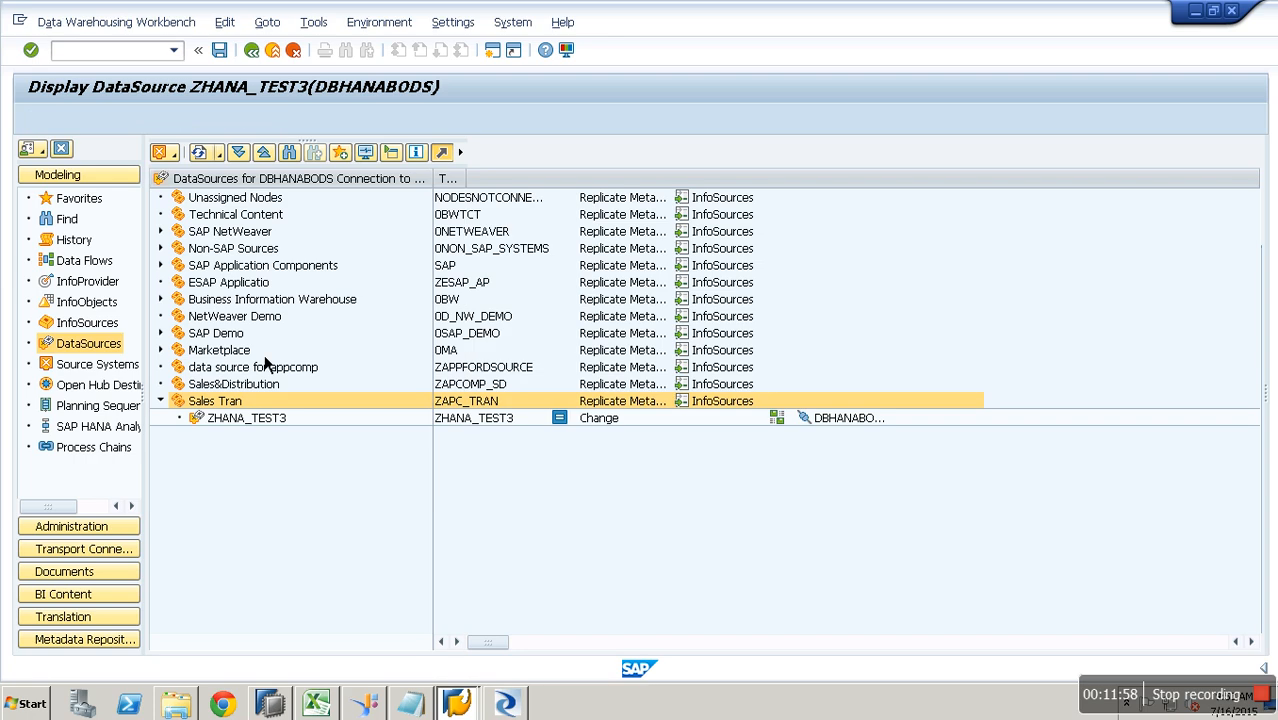
# - Create and save an InfoPackage for ZHANA_TEST3 with description LOADQ,L;FMW
pyautogui.rightClick(272, 425)
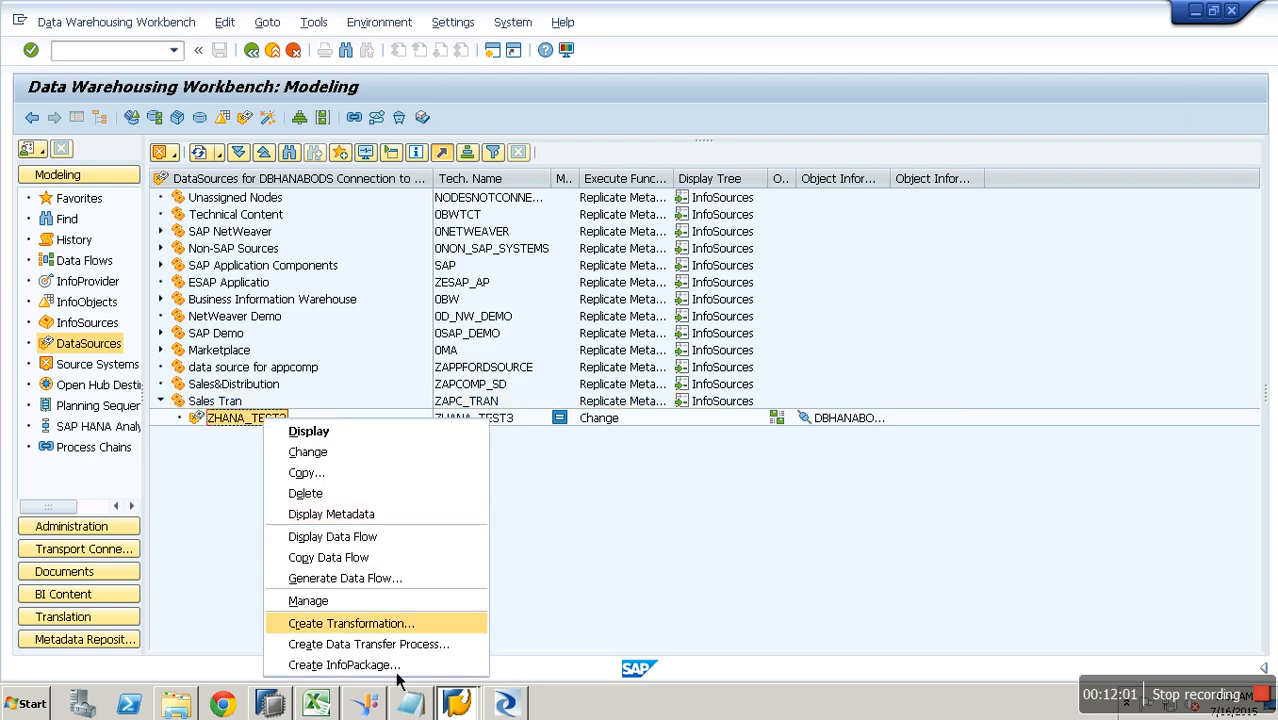
pyautogui.click(396, 666)
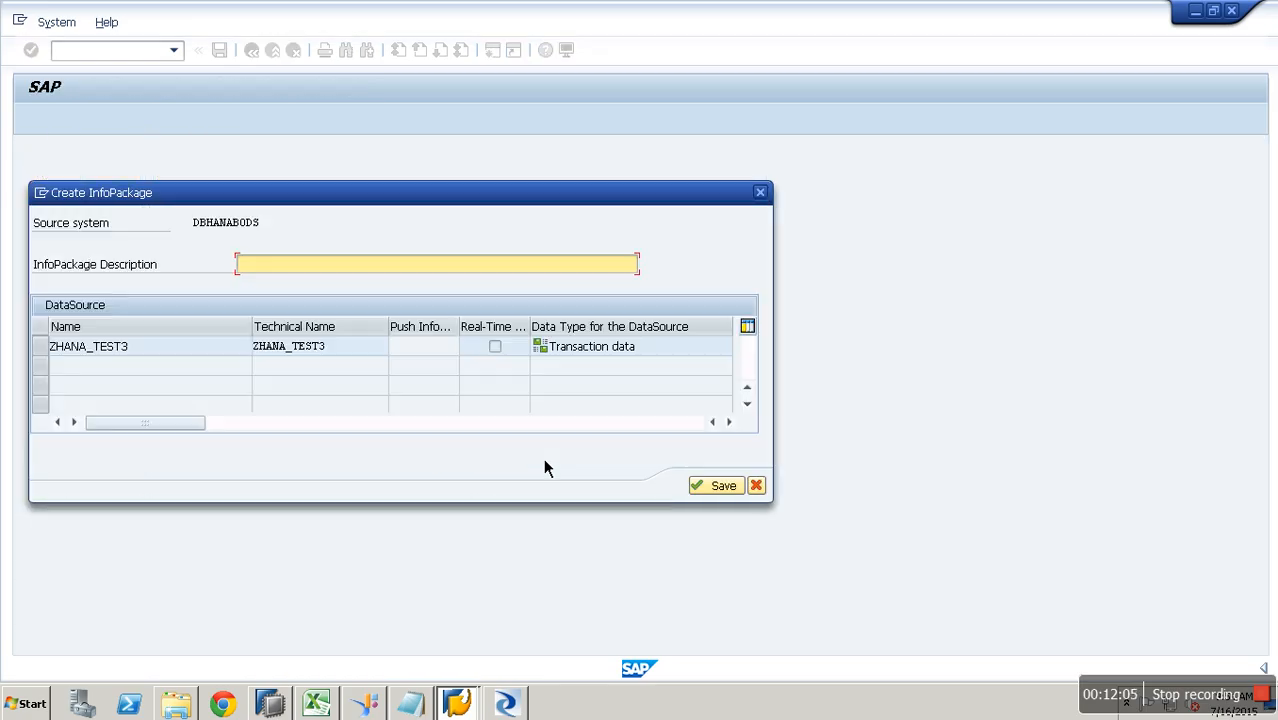
pyautogui.write('LOADQ,L;FMW')
pyautogui.press('Return')
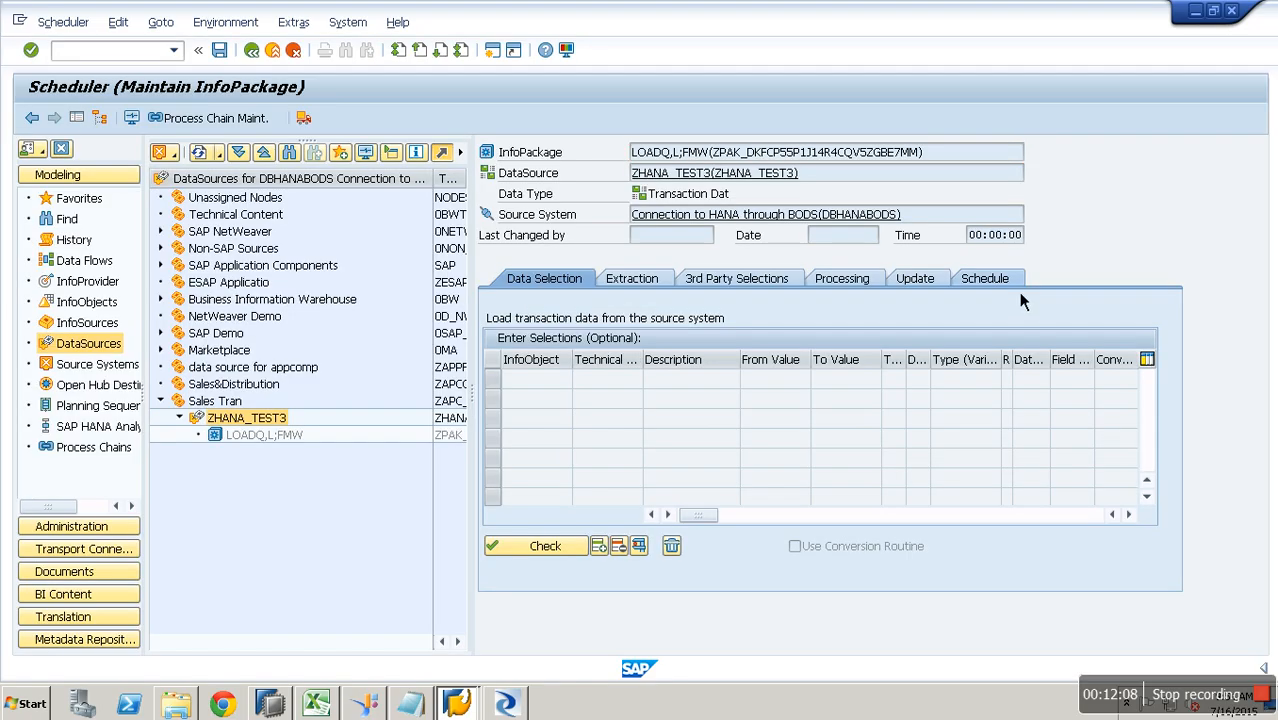
# - Check the extraction source BWBODS.TEST2 and job settings, then start the load immediately
pyautogui.click(965, 280)
pyautogui.click(632, 280)
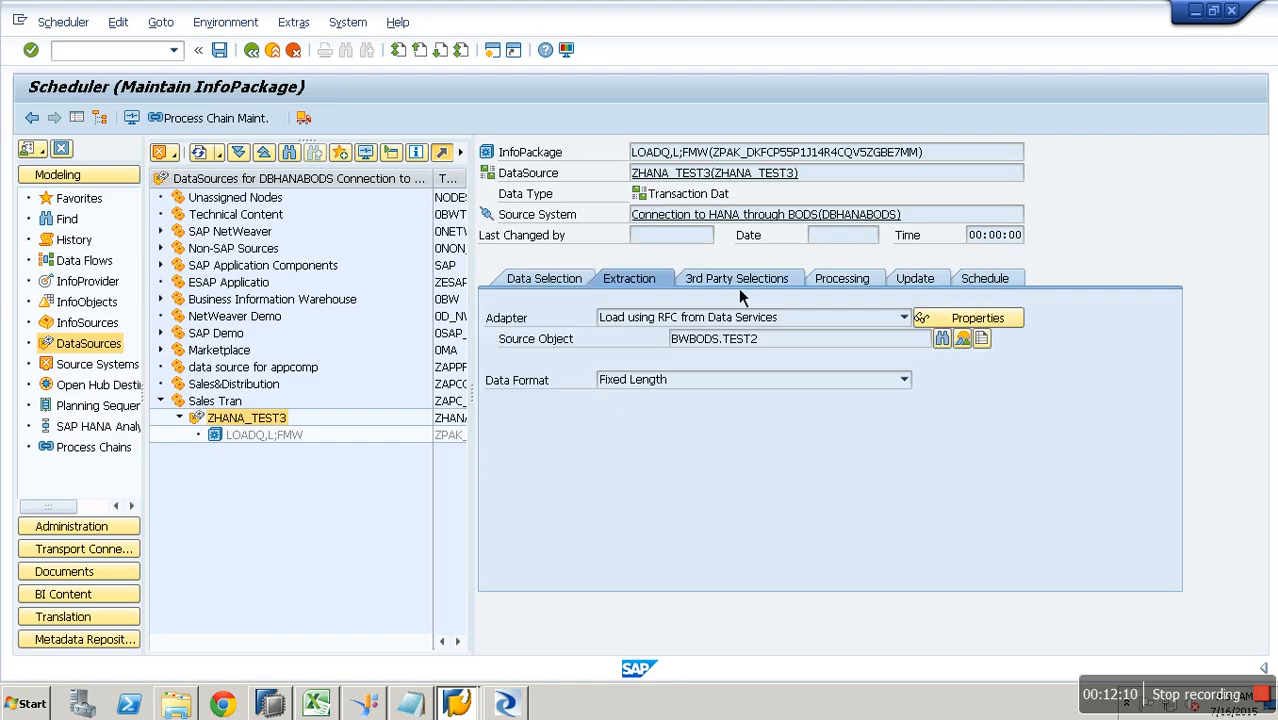
pyautogui.click(736, 280)
pyautogui.click(632, 280)
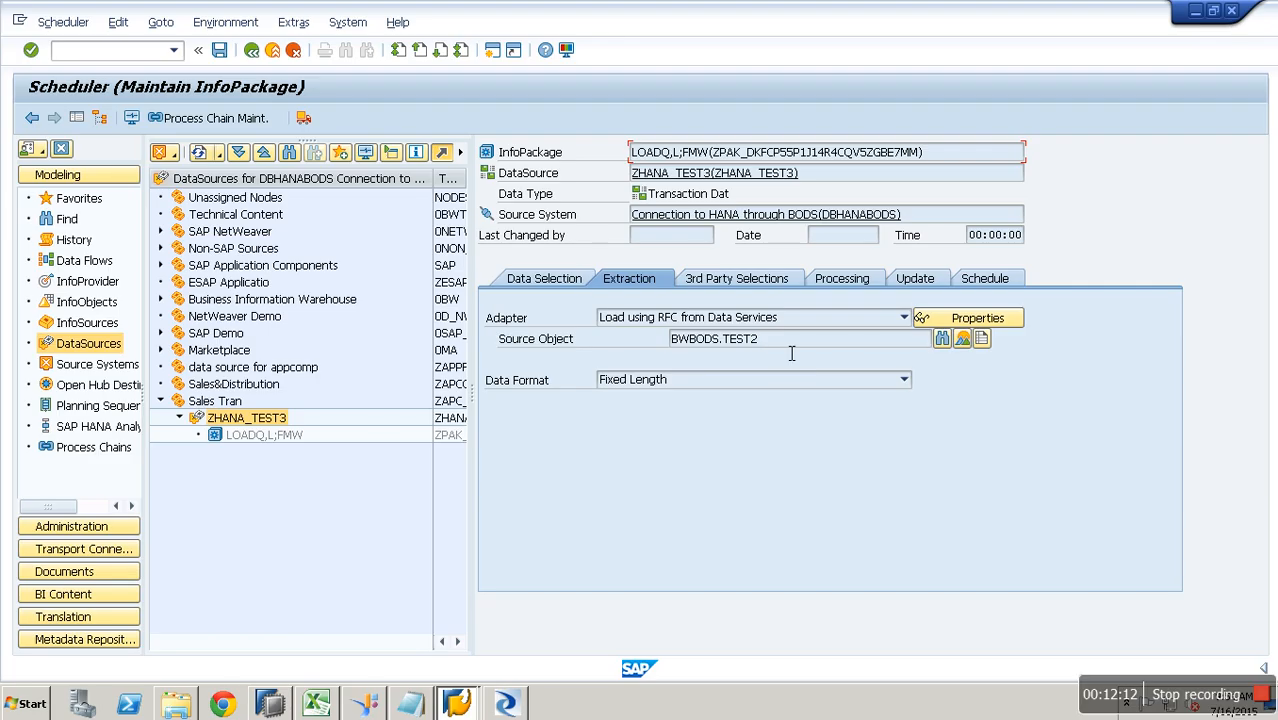
pyautogui.moveTo(762, 340); pyautogui.dragTo(586, 336)
pyautogui.click(723, 282)
pyautogui.moveTo(738, 381); pyautogui.dragTo(905, 380)
pyautogui.click(990, 279)
pyautogui.click(564, 464)
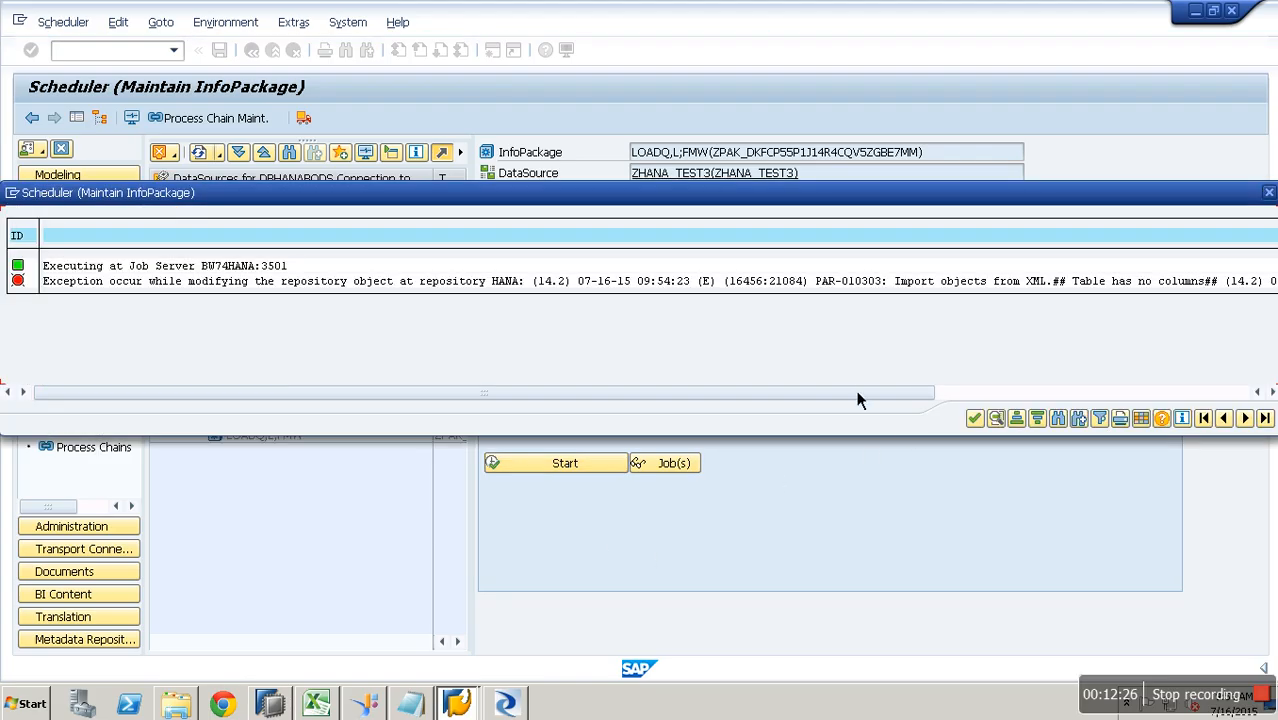
# - Read the 'Table has no columns' repository exception and dismiss the Information and Express Information popups
pyautogui.click(1045, 397)
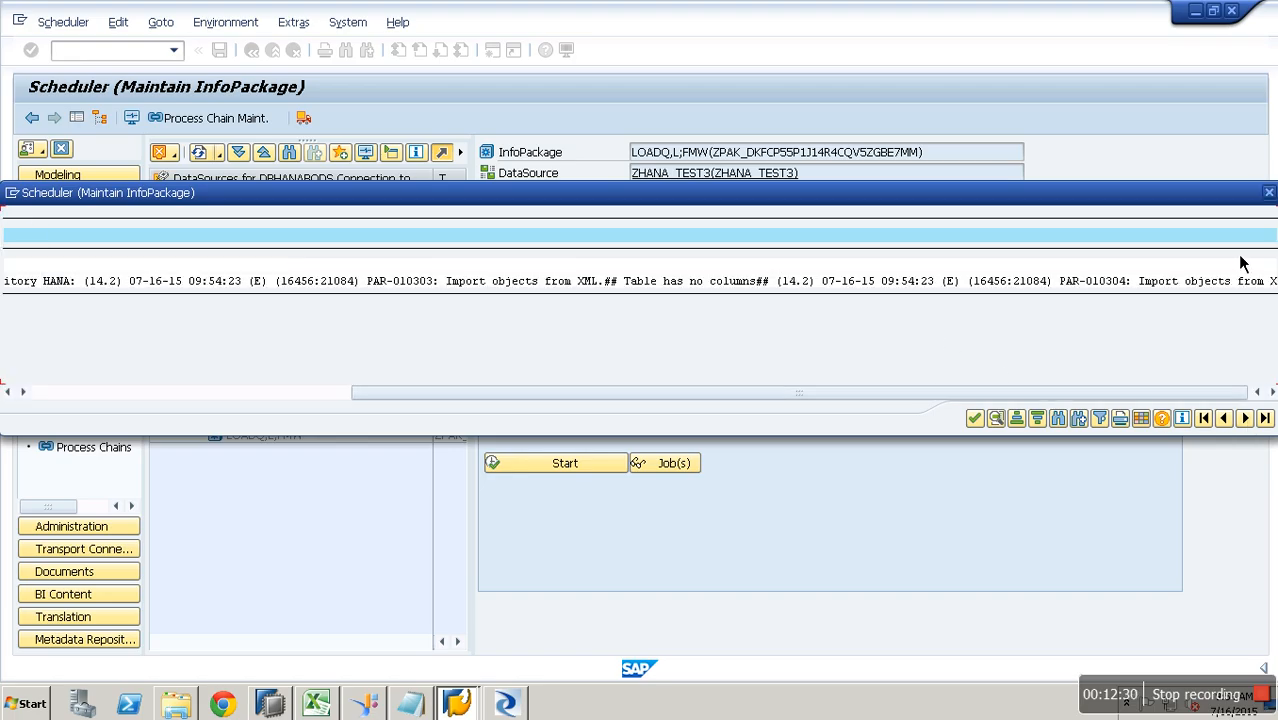
pyautogui.click(1268, 192)
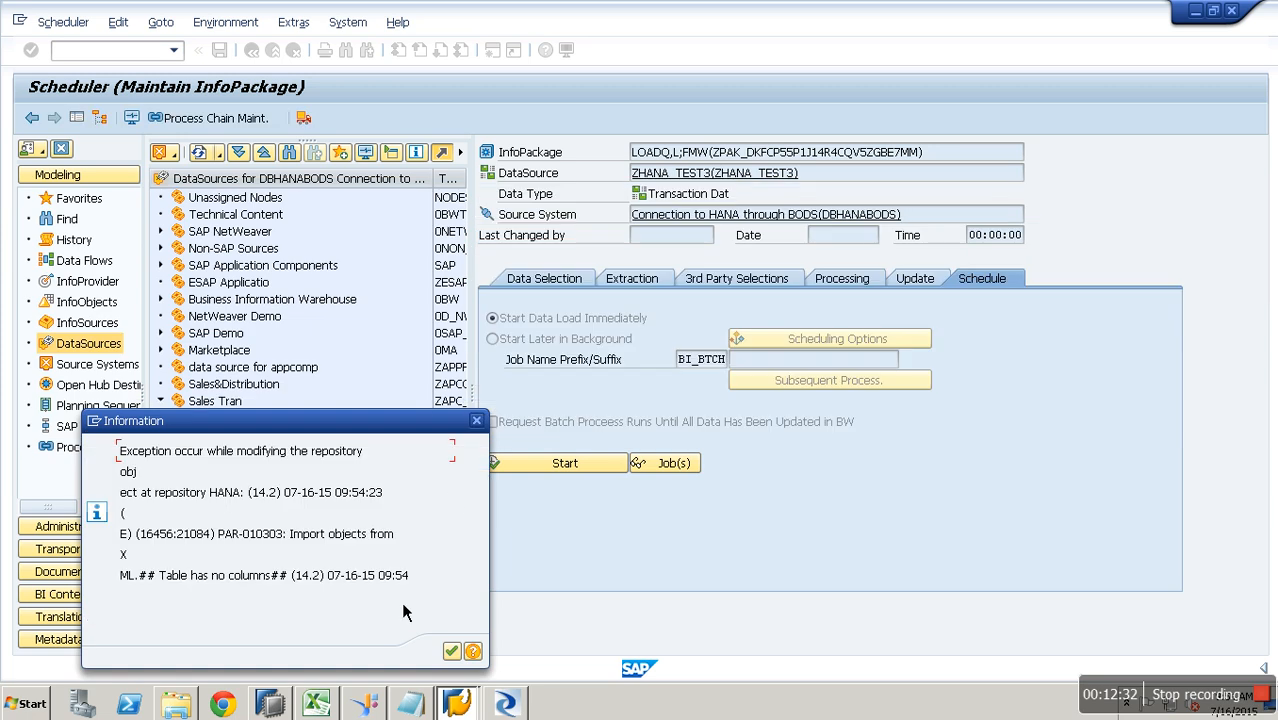
pyautogui.click(453, 656)
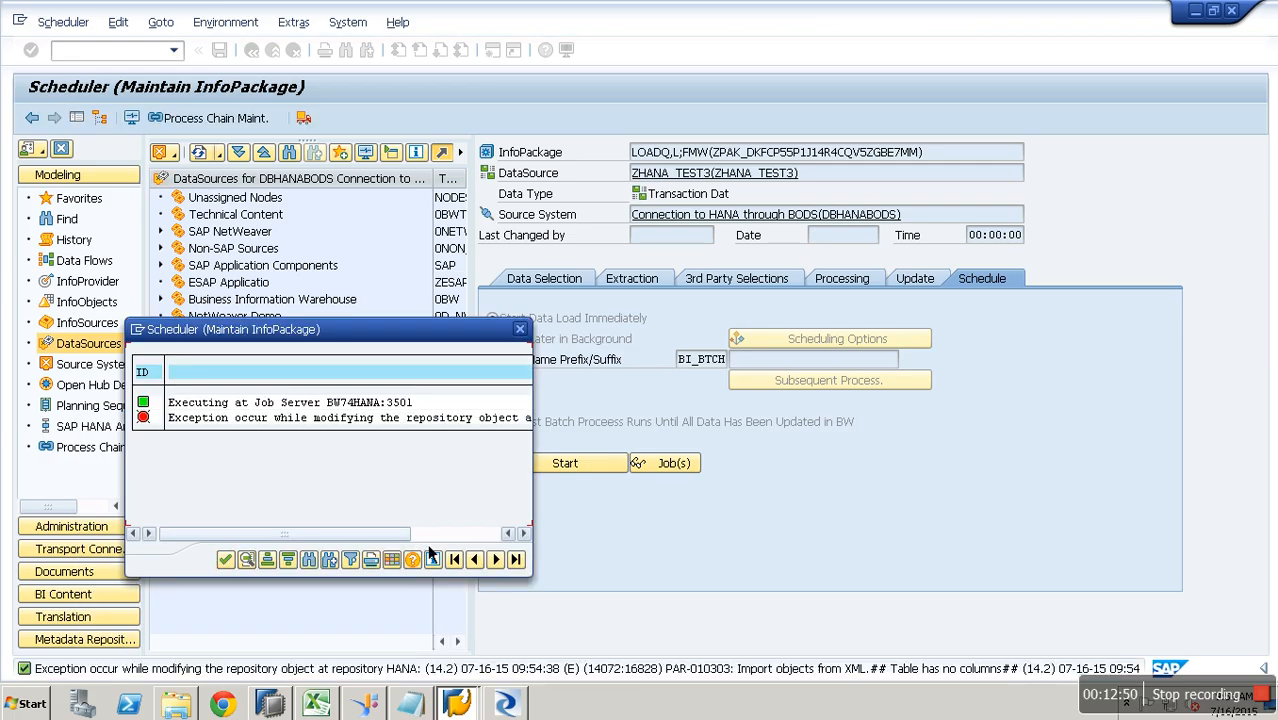
pyautogui.click(521, 330)
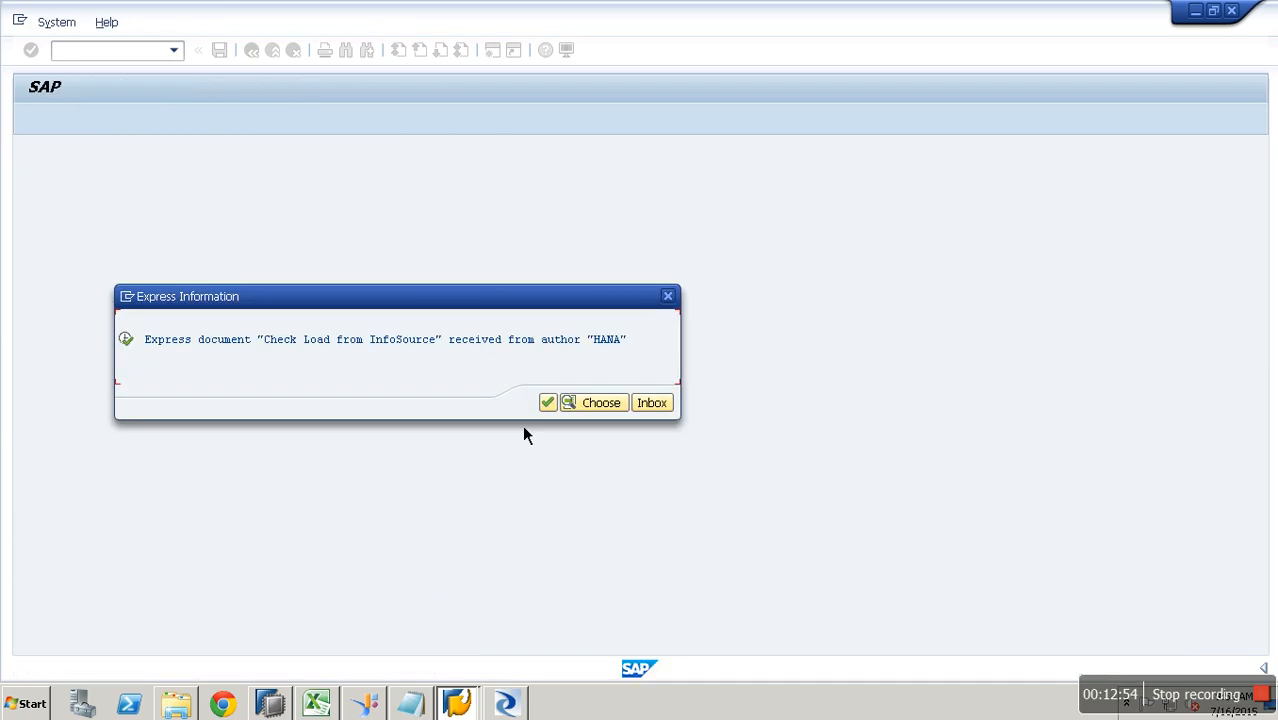
pyautogui.click(550, 408)
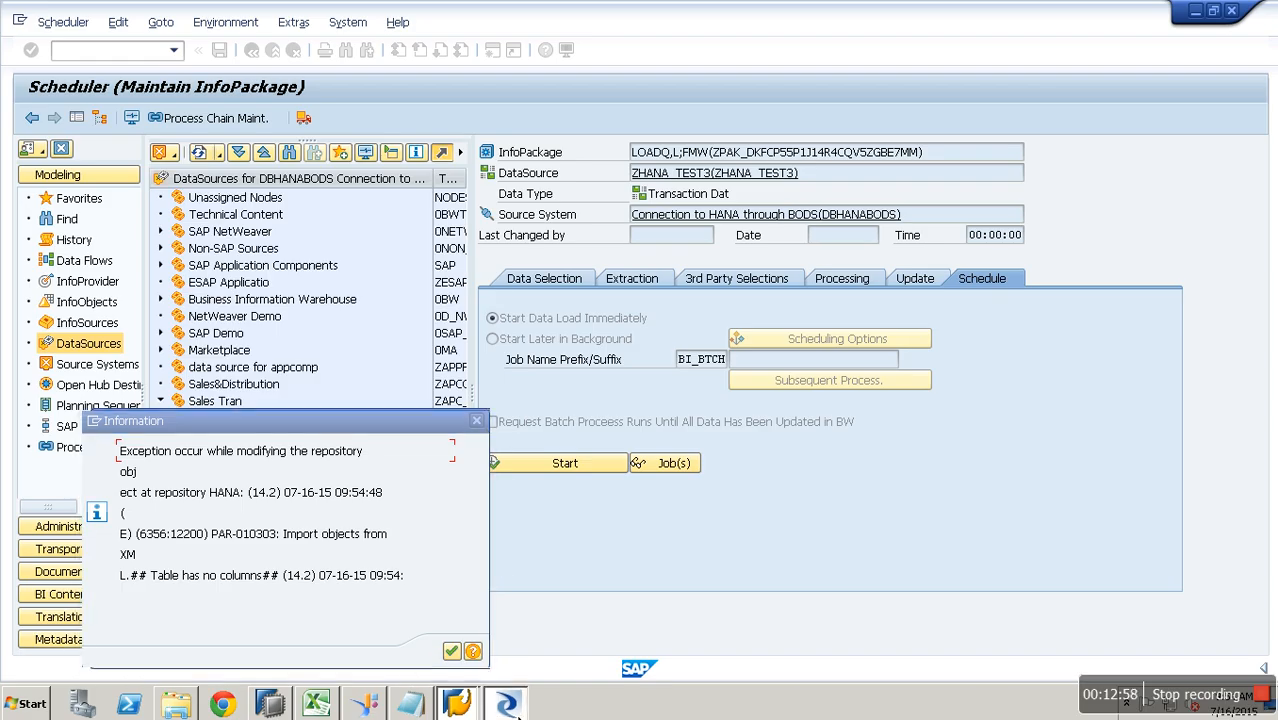
pyautogui.click(507, 704)
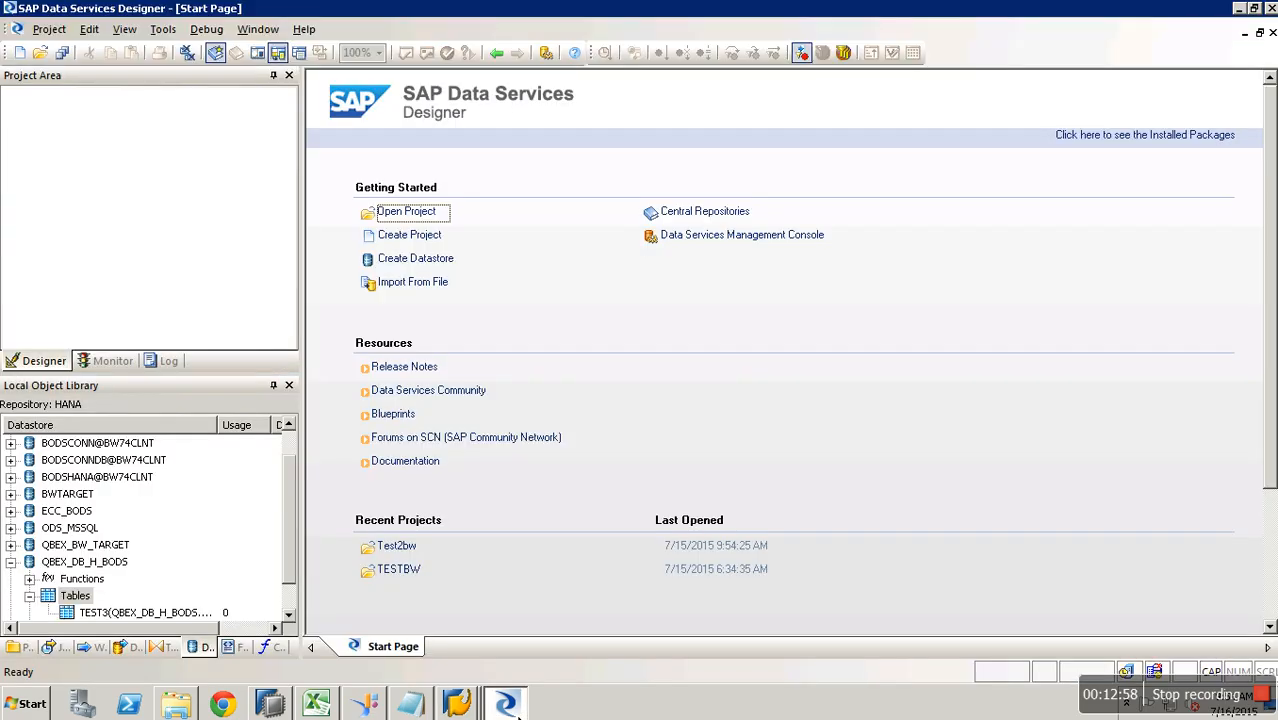
# - Import table TEST2 with owner BWBODS into the QBEX_DB_H_BODS datastore by name
pyautogui.rightClick(80, 596)
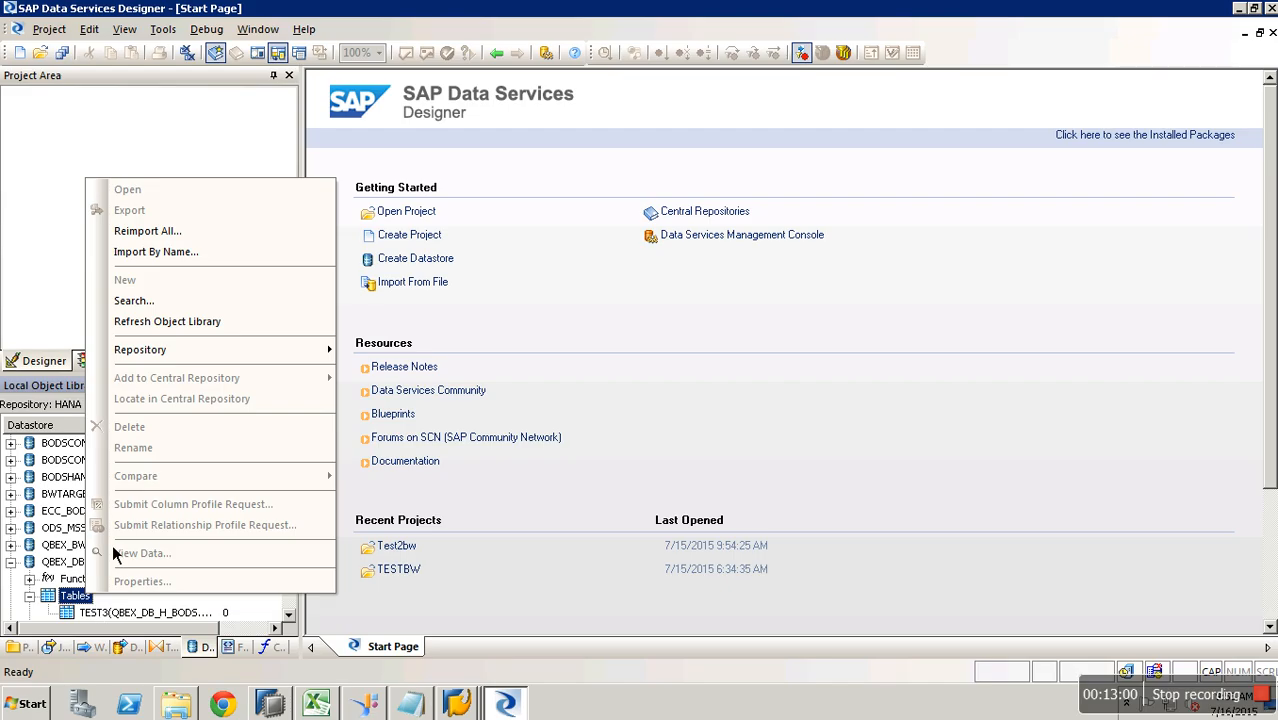
pyautogui.click(203, 253)
pyautogui.write('TEST2')
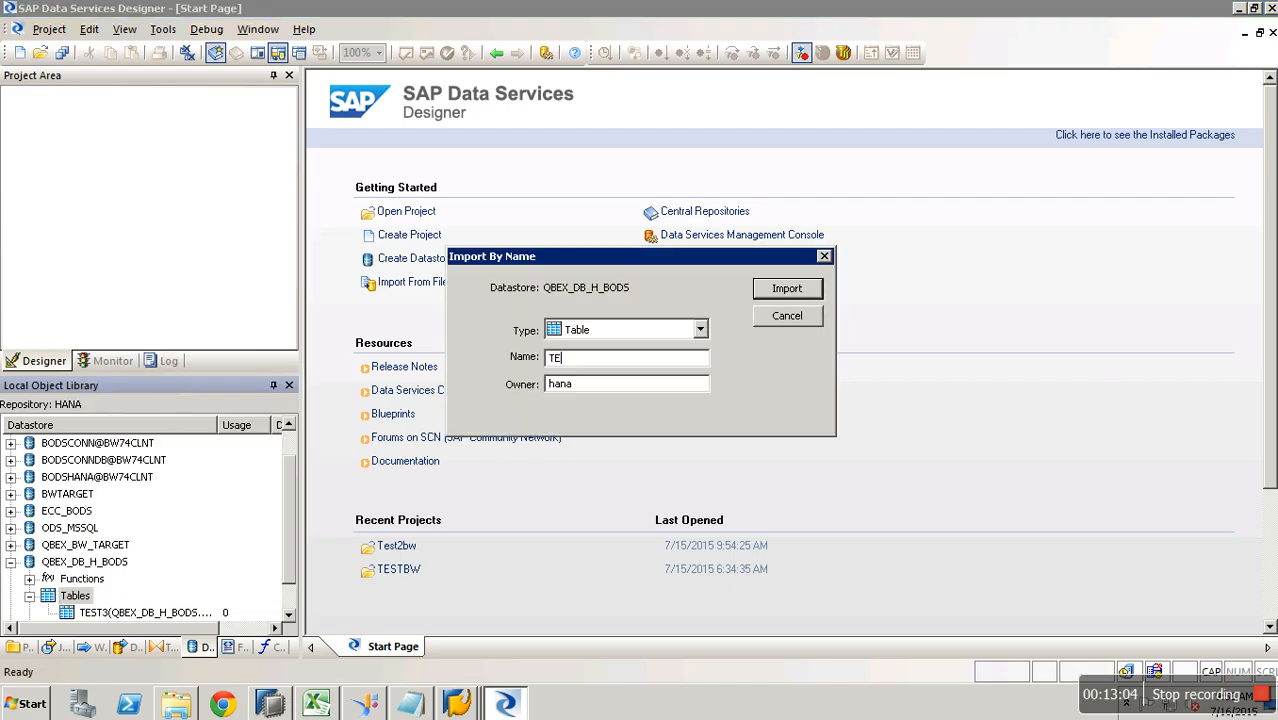
pyautogui.press('Tab')
pyautogui.write('BWBO')
pyautogui.click(788, 290)
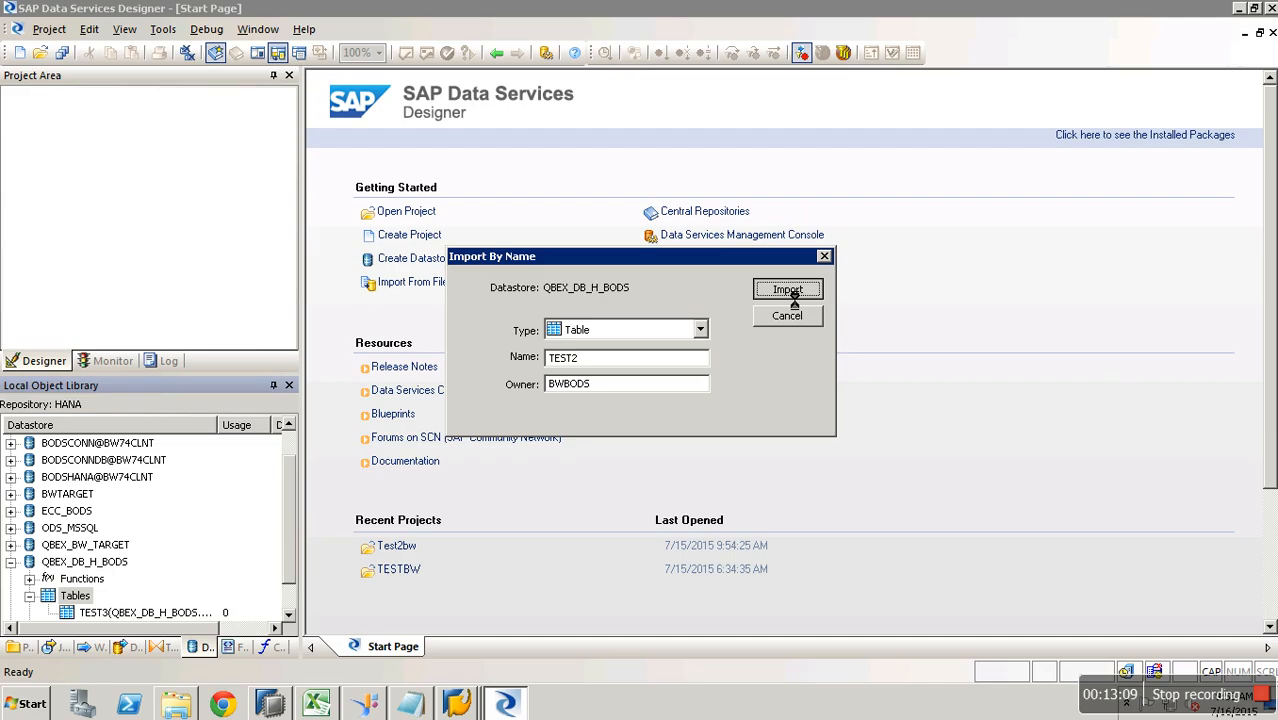
pyautogui.click(477, 681)
pyautogui.click(456, 663)
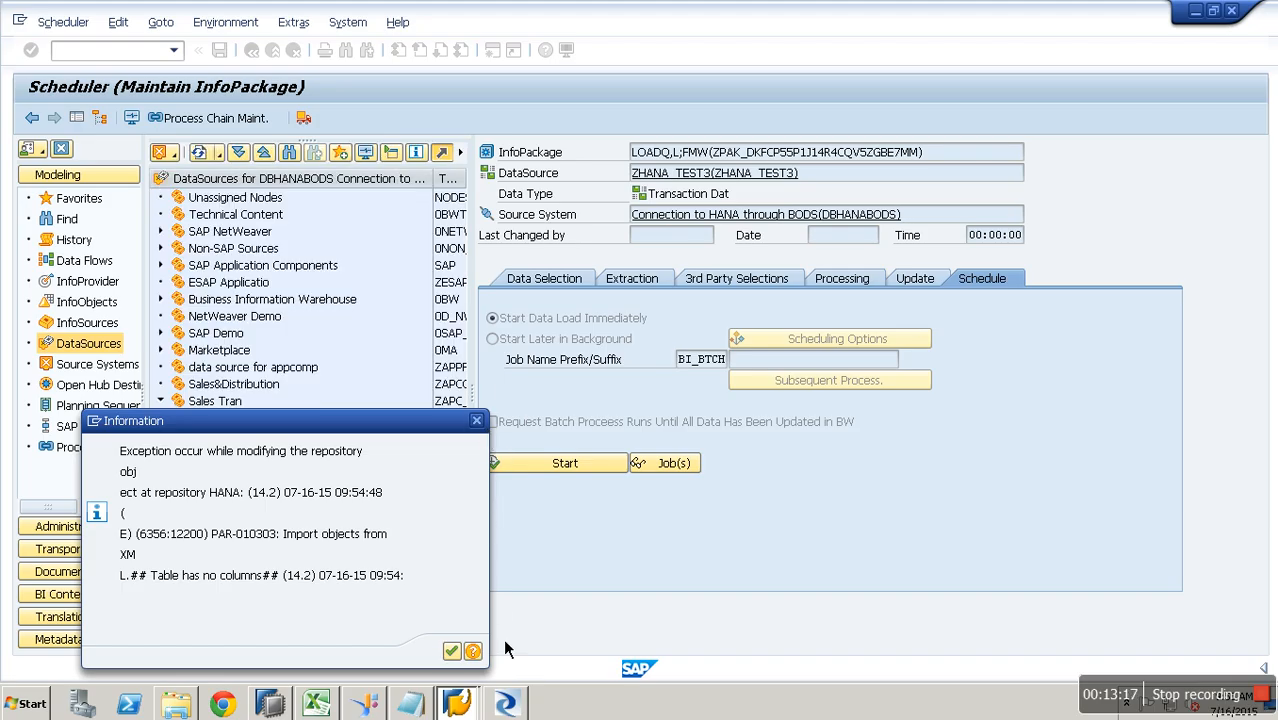
# - Dismiss the repository error and try Stop Transaction twice on the hung message window
pyautogui.click(453, 652)
pyautogui.click(133, 423)
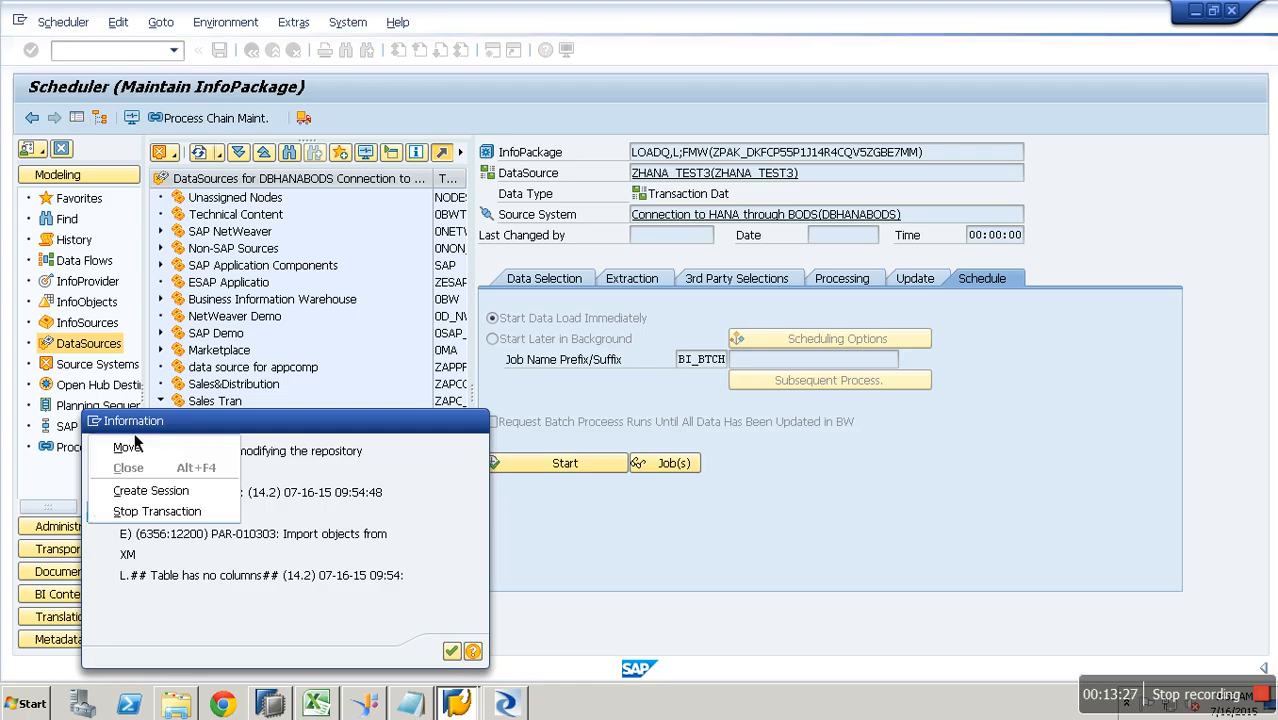
pyautogui.click(187, 517)
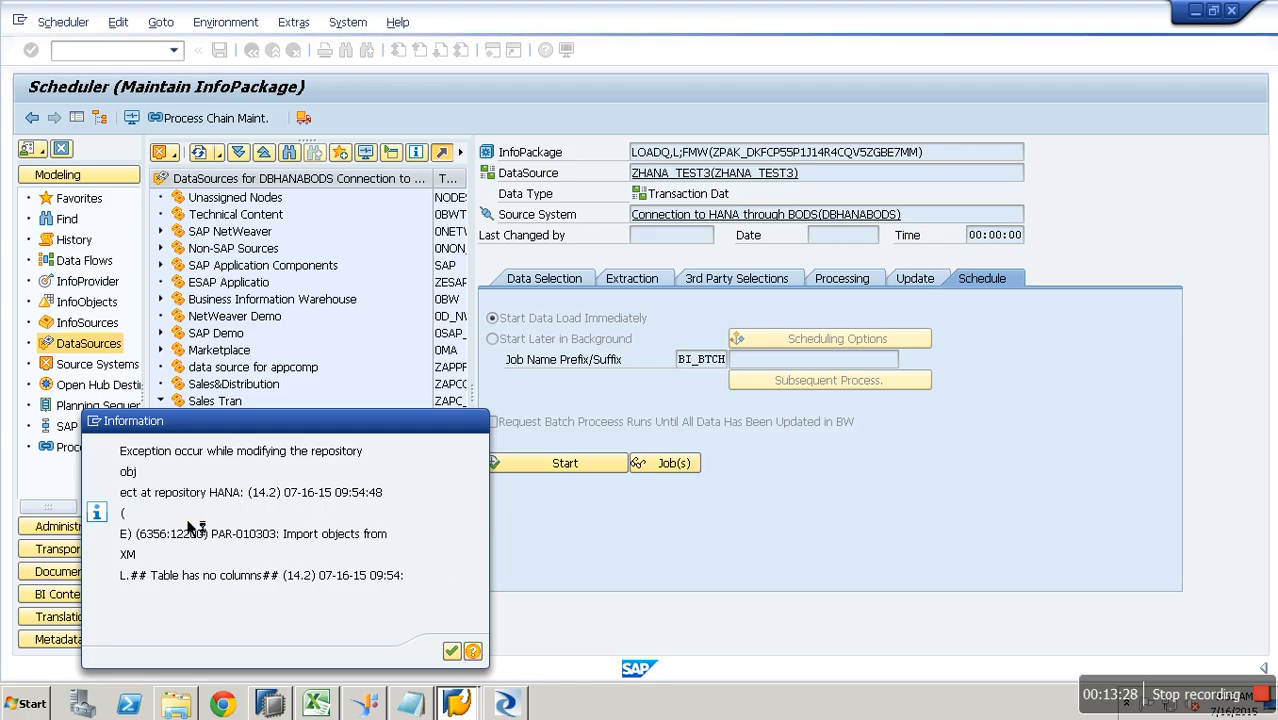
pyautogui.click(96, 422)
pyautogui.click(180, 512)
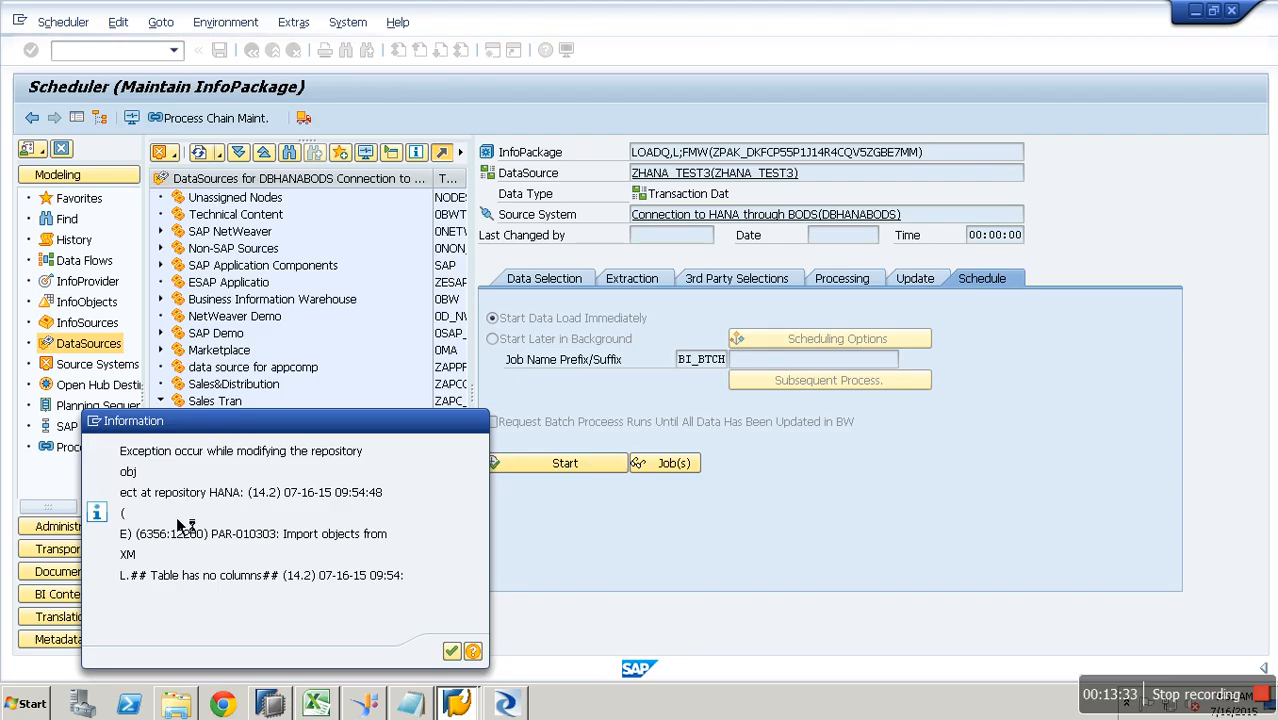
pyautogui.click(456, 704)
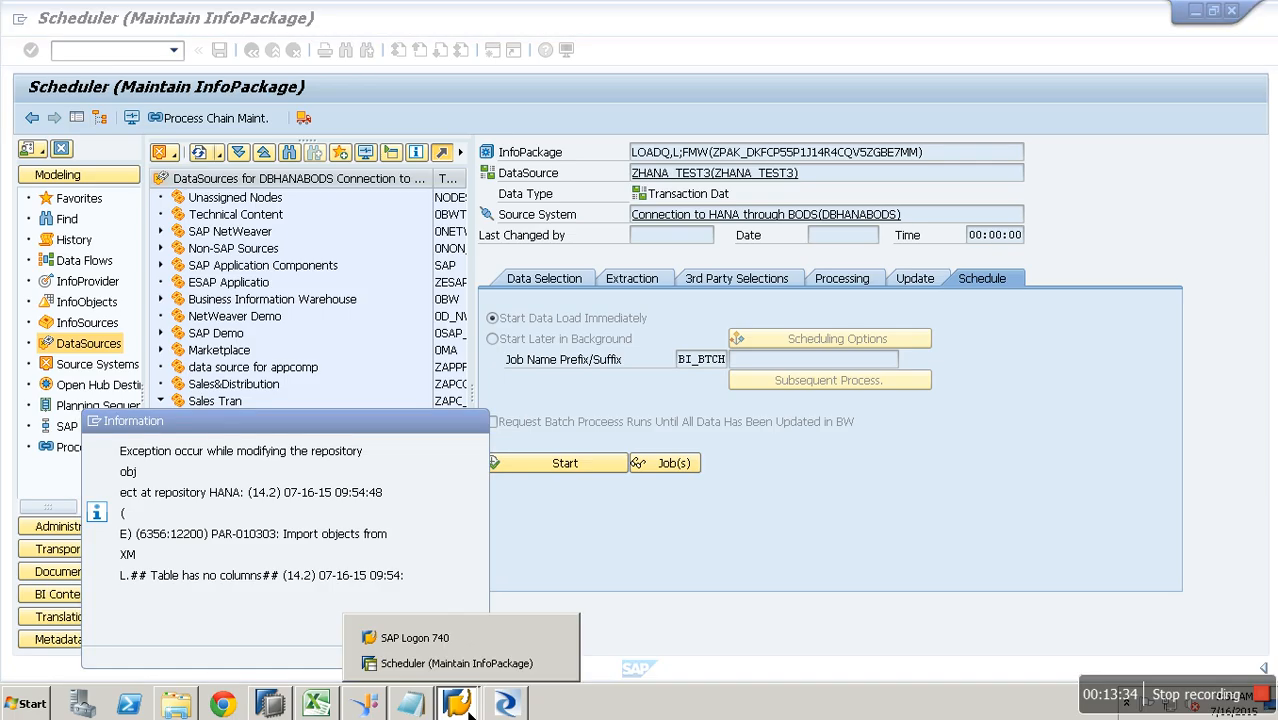
pyautogui.click(476, 641)
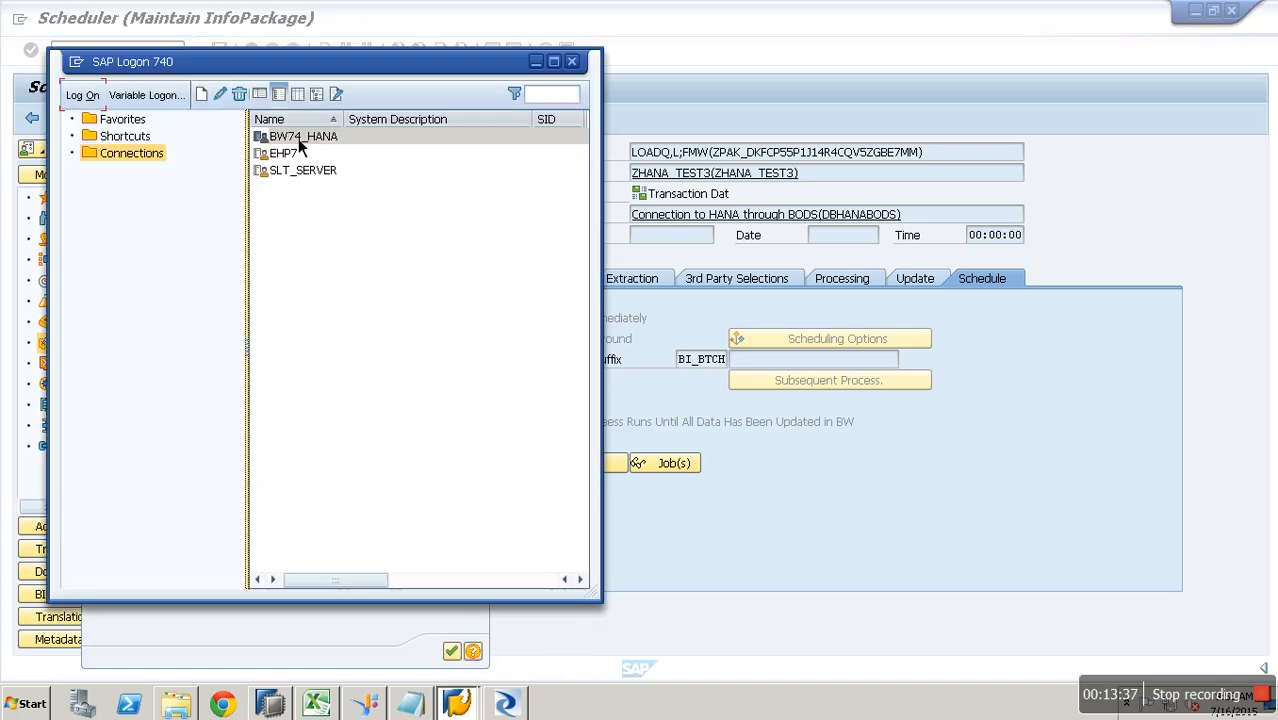
# - Log back on to BW74_HANA, ending the other logon, and reopen the Workbench with RSA1
pyautogui.click(84, 96)
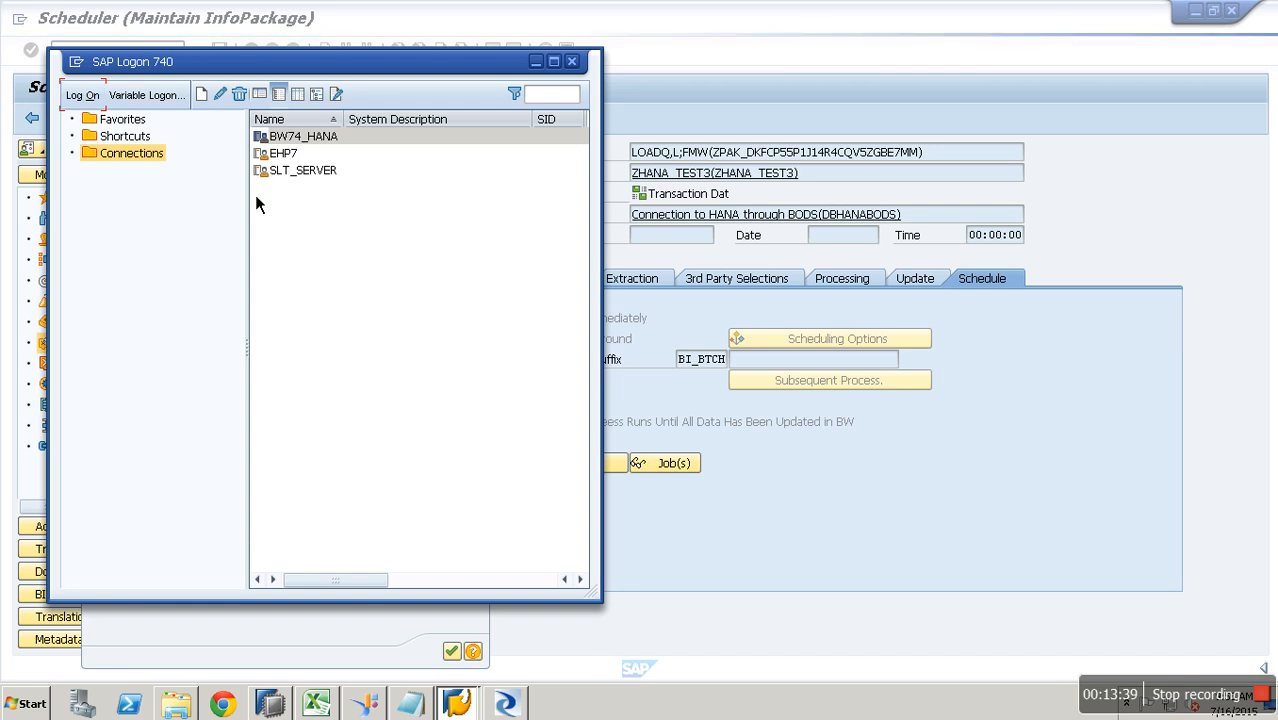
pyautogui.press('capslock')
pyautogui.write('HANA')
pyautogui.press('Tab')
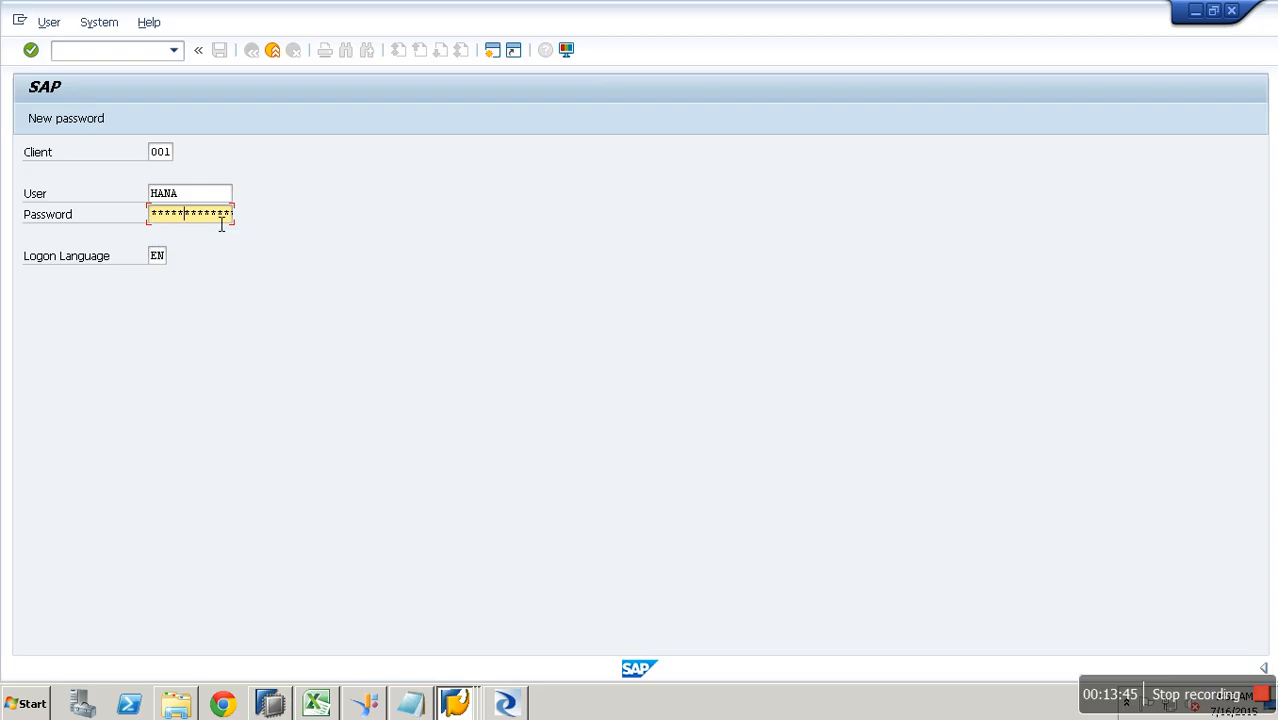
pyautogui.press('Return')
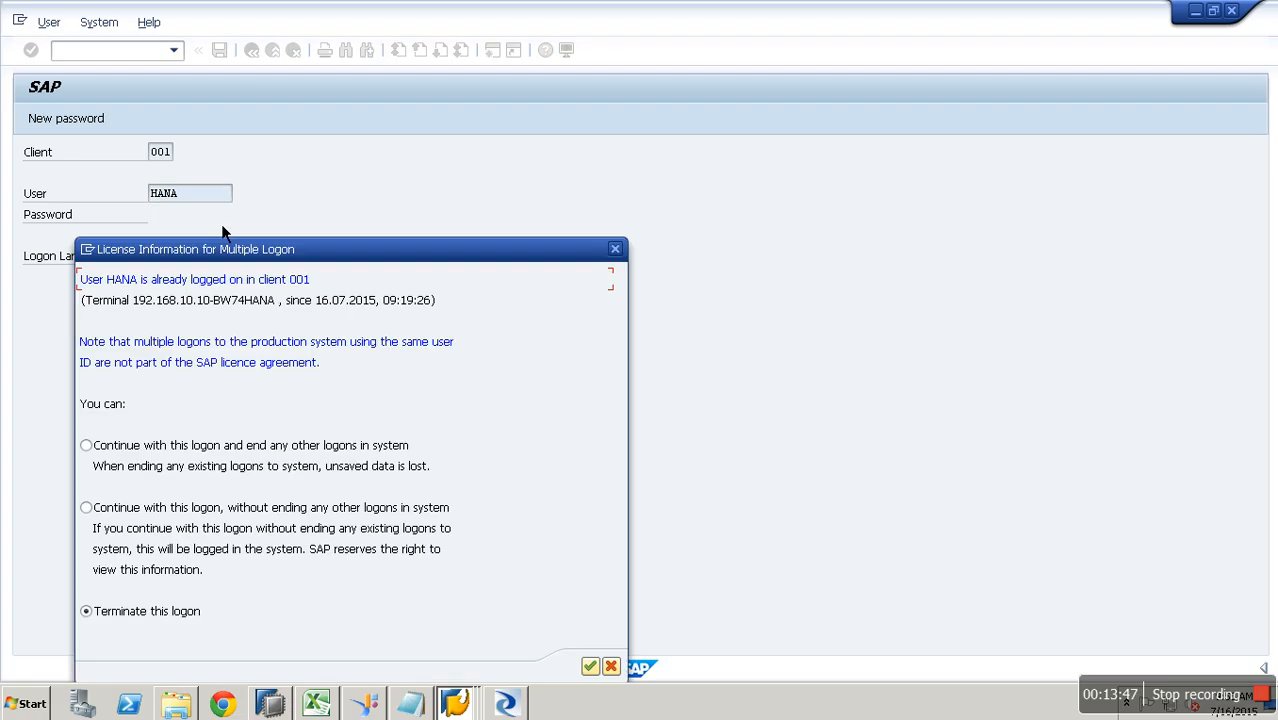
pyautogui.click(242, 455)
pyautogui.press('Return')
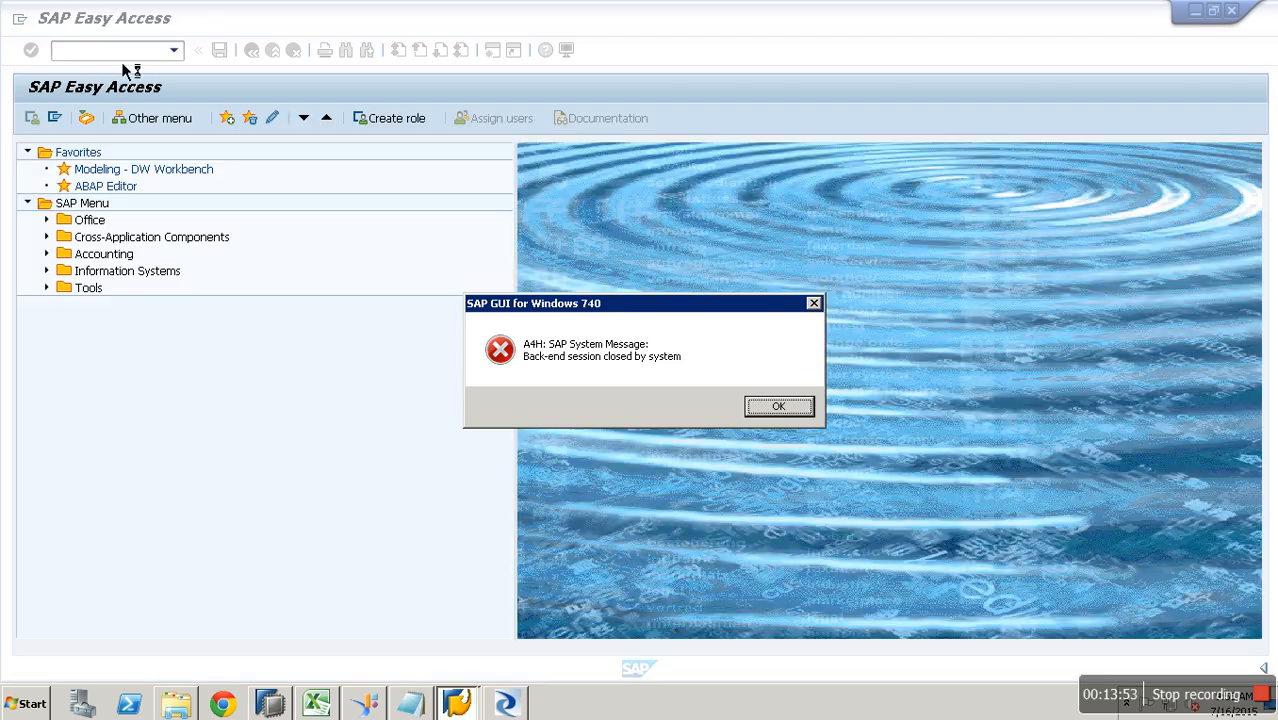
pyautogui.press('Return')
pyautogui.write('rsa1')
pyautogui.press('Return')
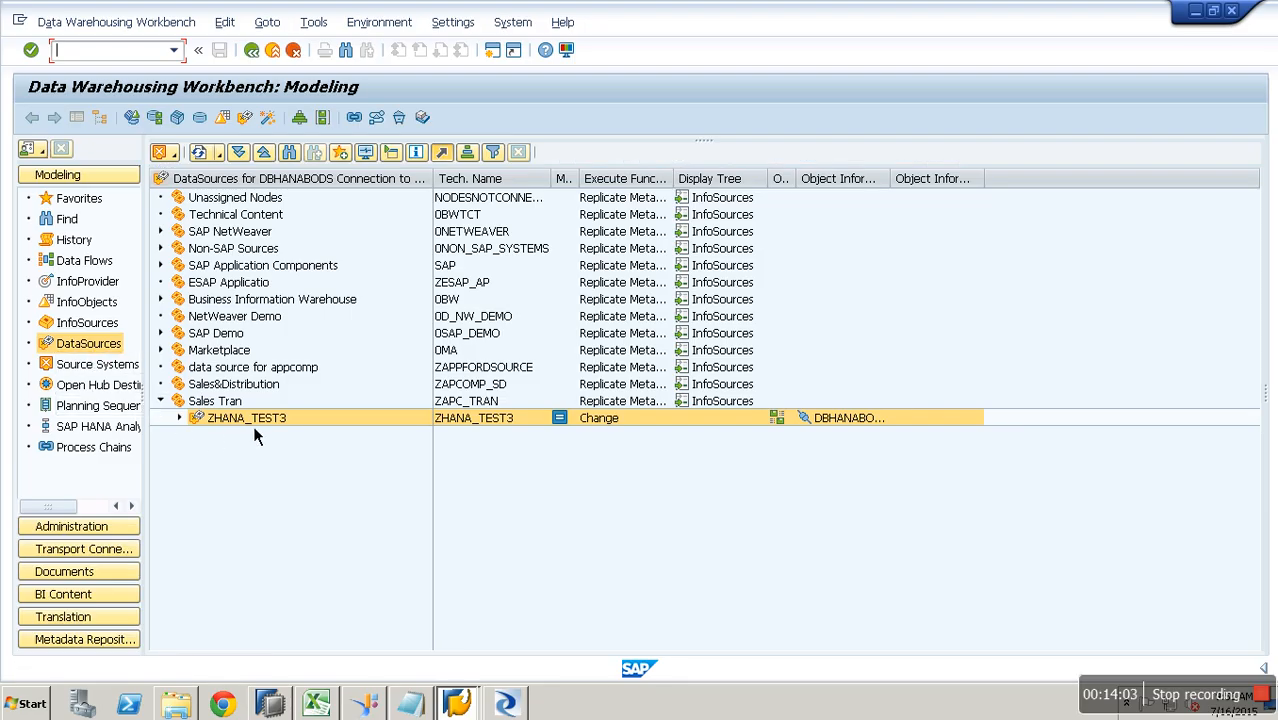
# - Start the load for InfoPackage LOADQ,L;FMW under ZHANA_TEST3 and view it in the monitor
pyautogui.click(184, 421)
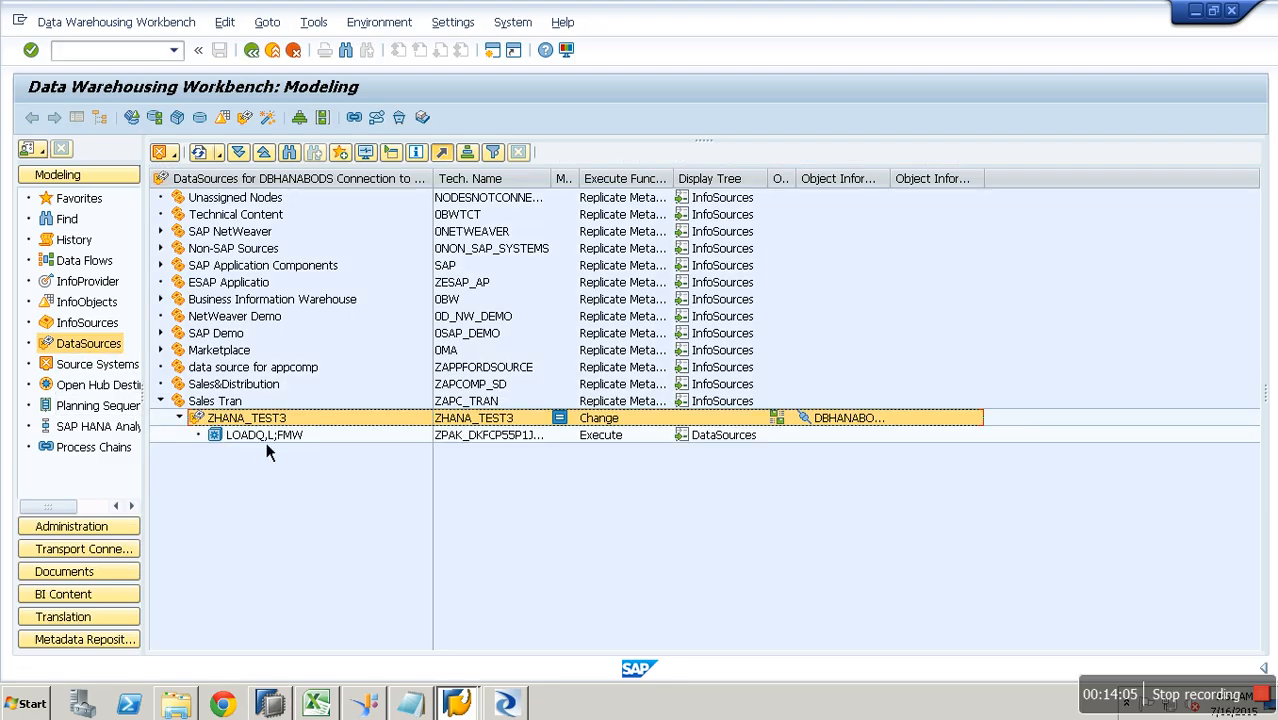
pyautogui.doubleClick(266, 436)
pyautogui.click(553, 467)
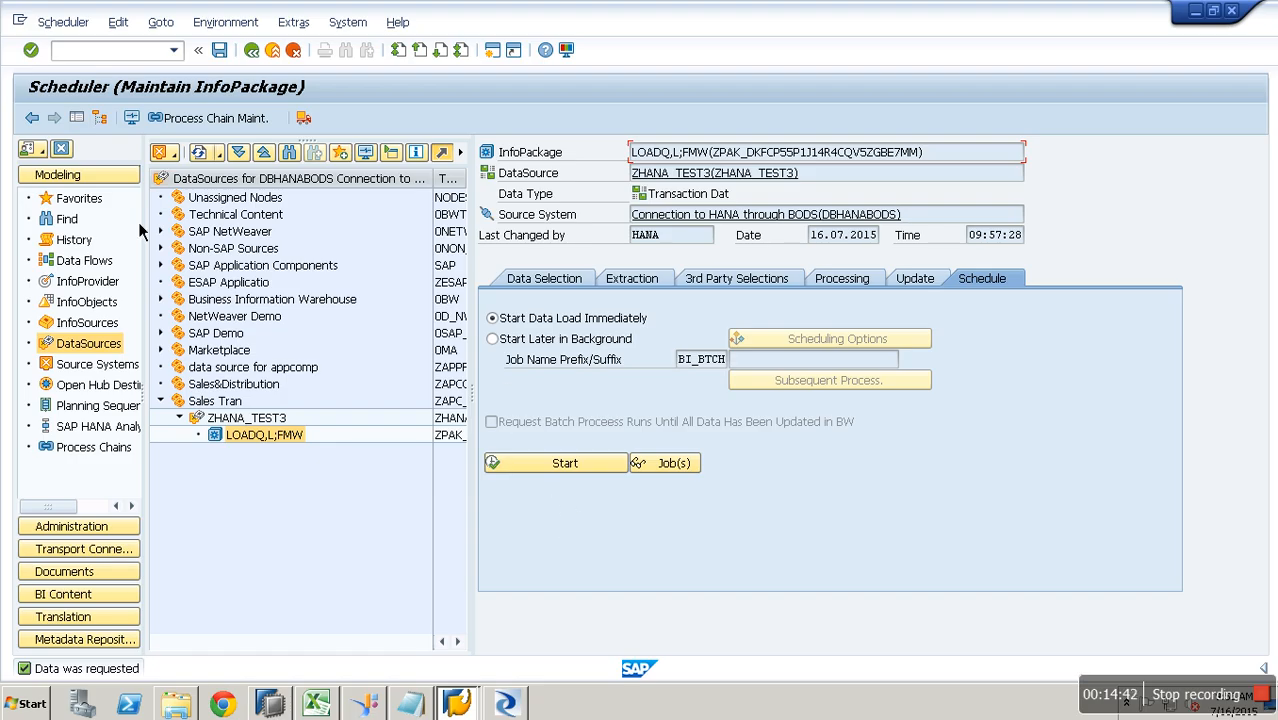
pyautogui.click(131, 118)
# - Check that the 09:57:26 DBHANABODS request loaded 4 of 4 records to PSA, then exit to the scheduler
pyautogui.click(50, 167)
pyautogui.click(62, 182)
pyautogui.click(276, 231)
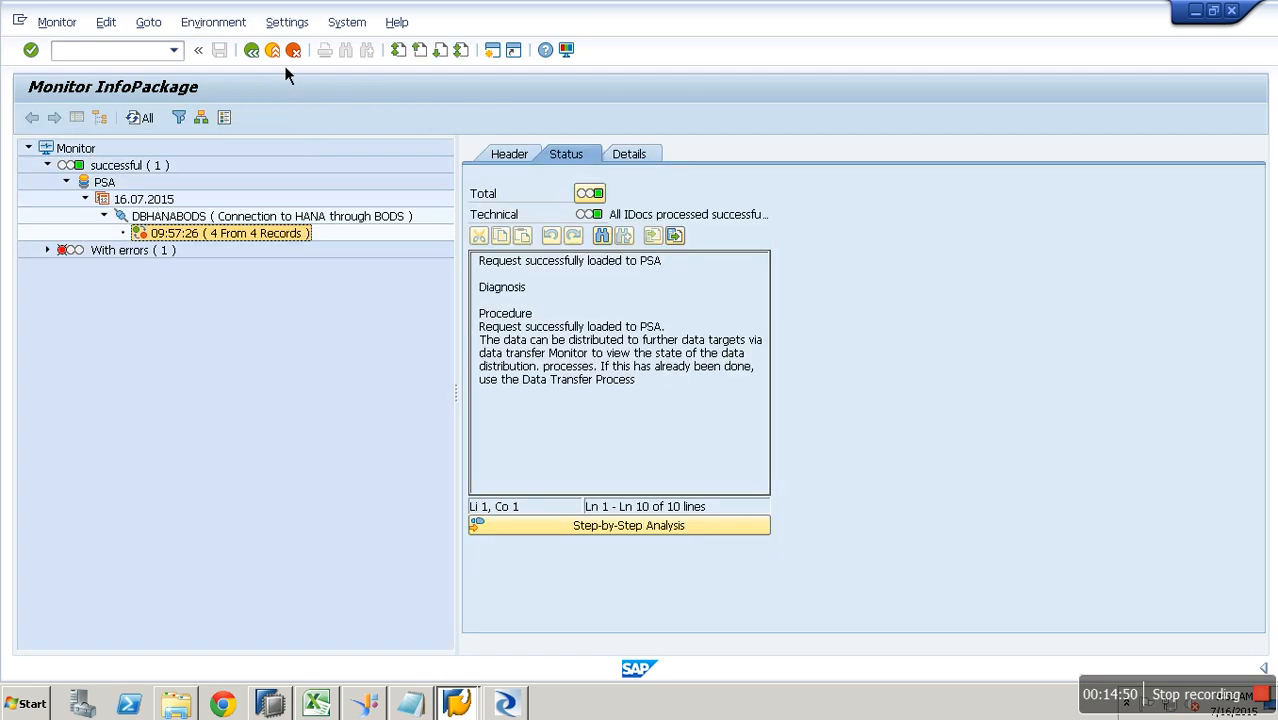
pyautogui.click(283, 58)
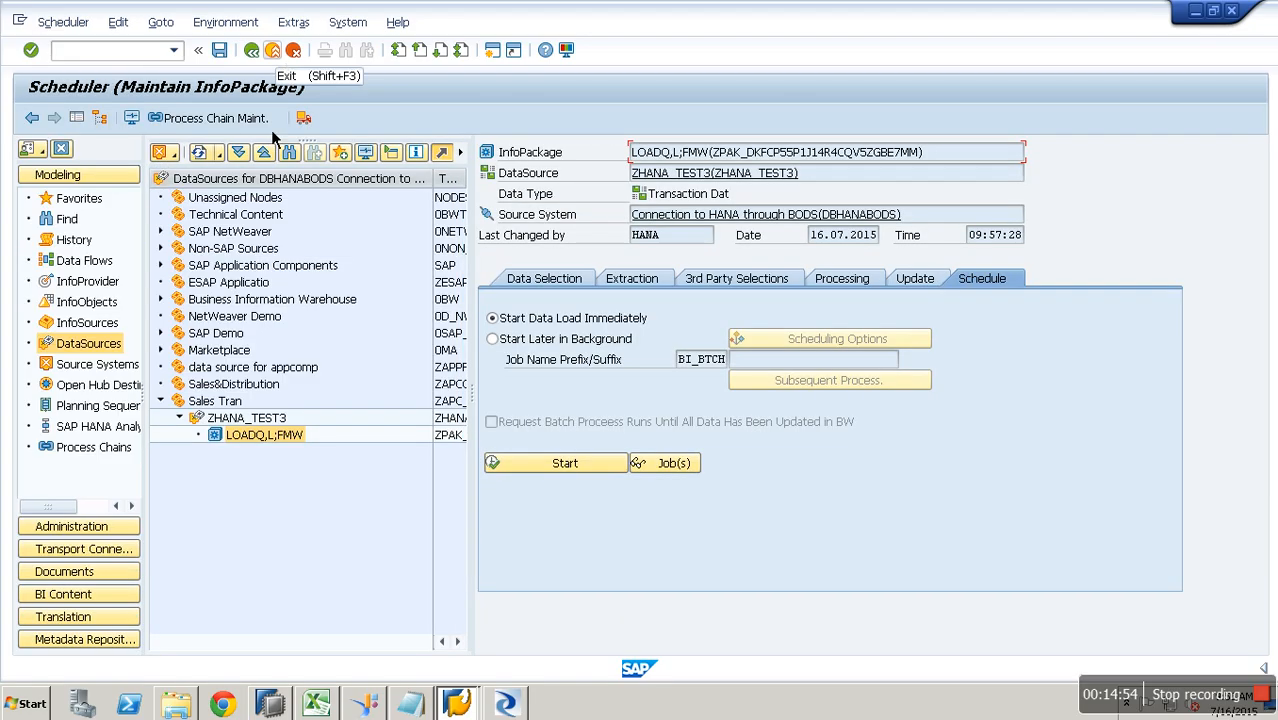
# - Inspect the DBHANABODS attributes (repository HANA, datastore QBEX_DB_H_BODS) and cancel without changes
pyautogui.click(100, 364)
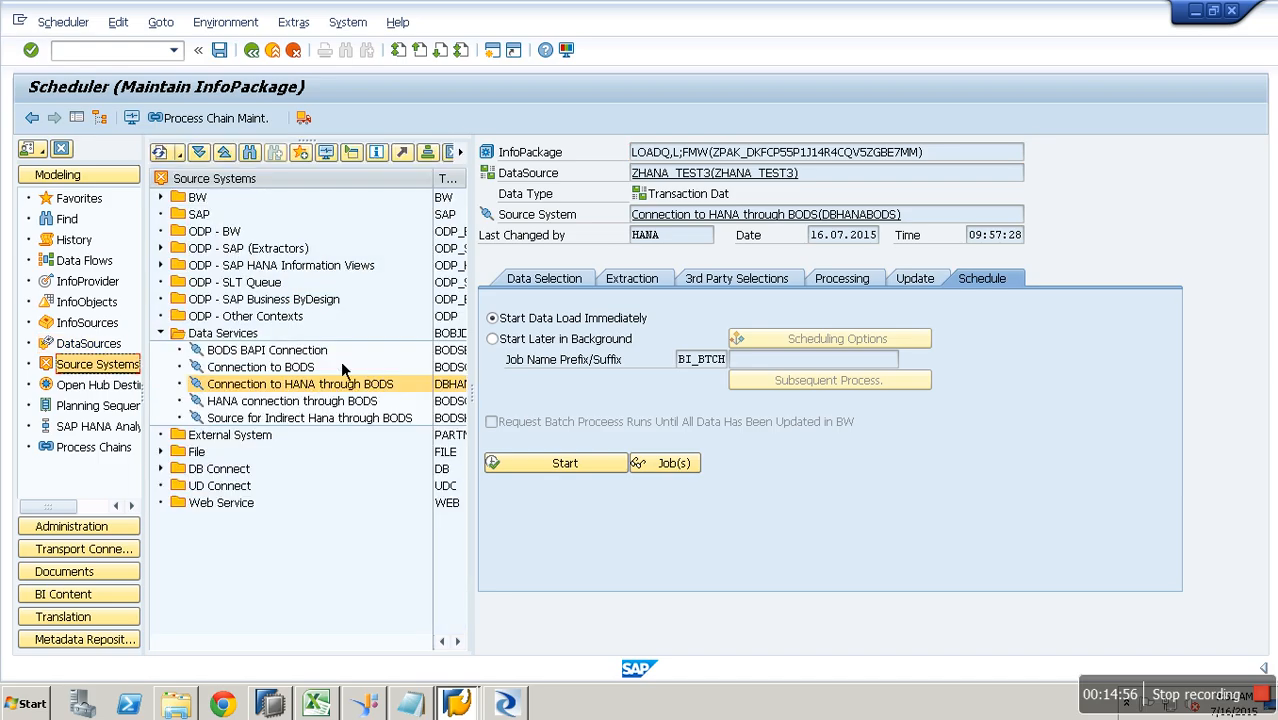
pyautogui.click(272, 49)
pyautogui.rightClick(345, 386)
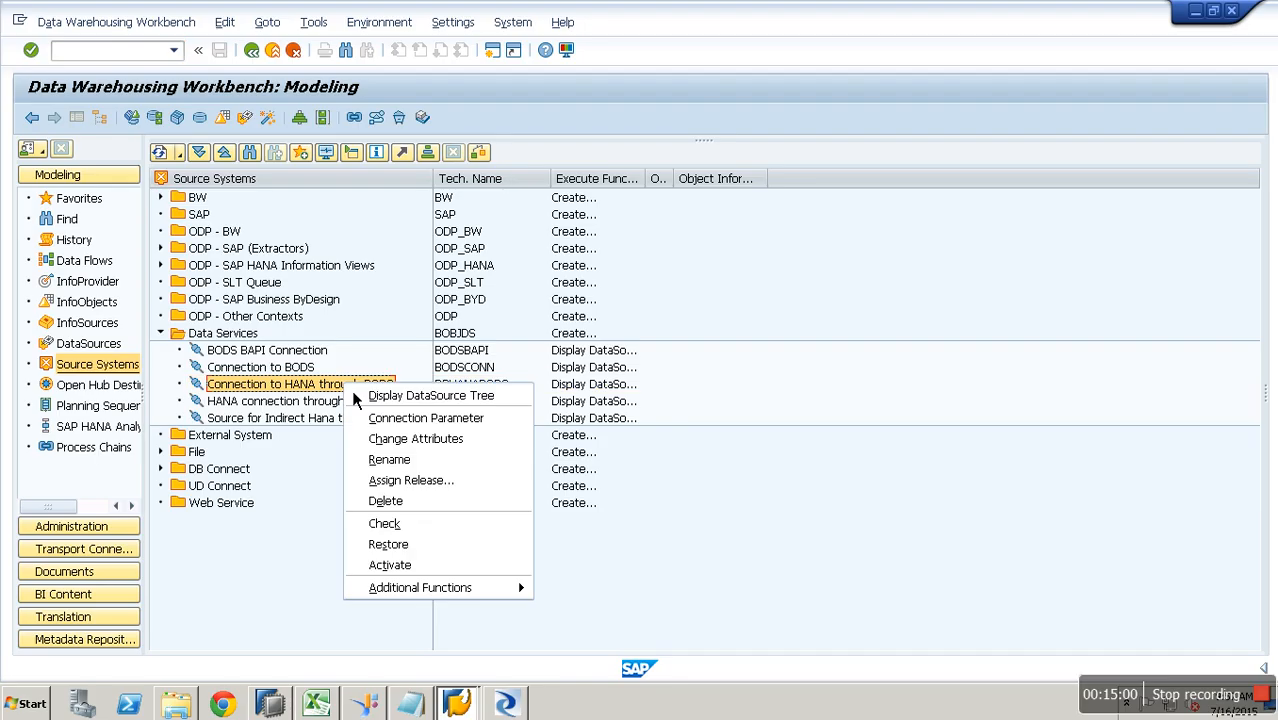
pyautogui.click(452, 444)
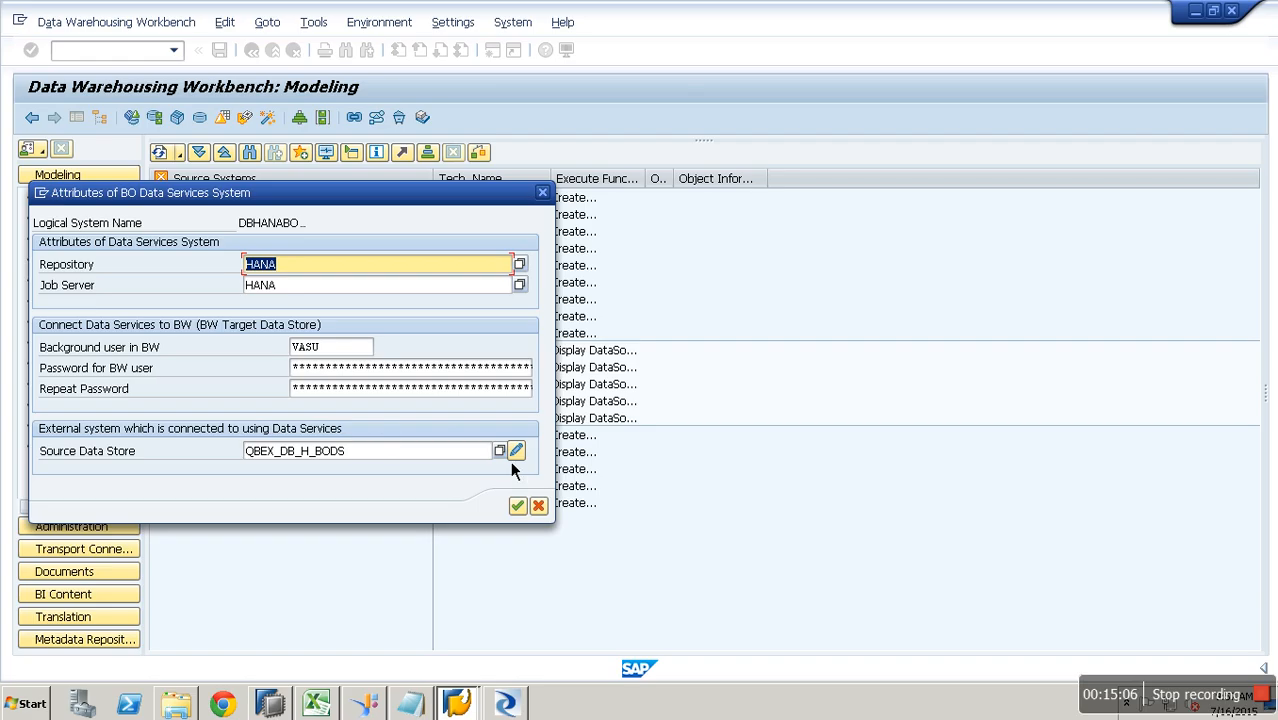
pyautogui.click(543, 511)
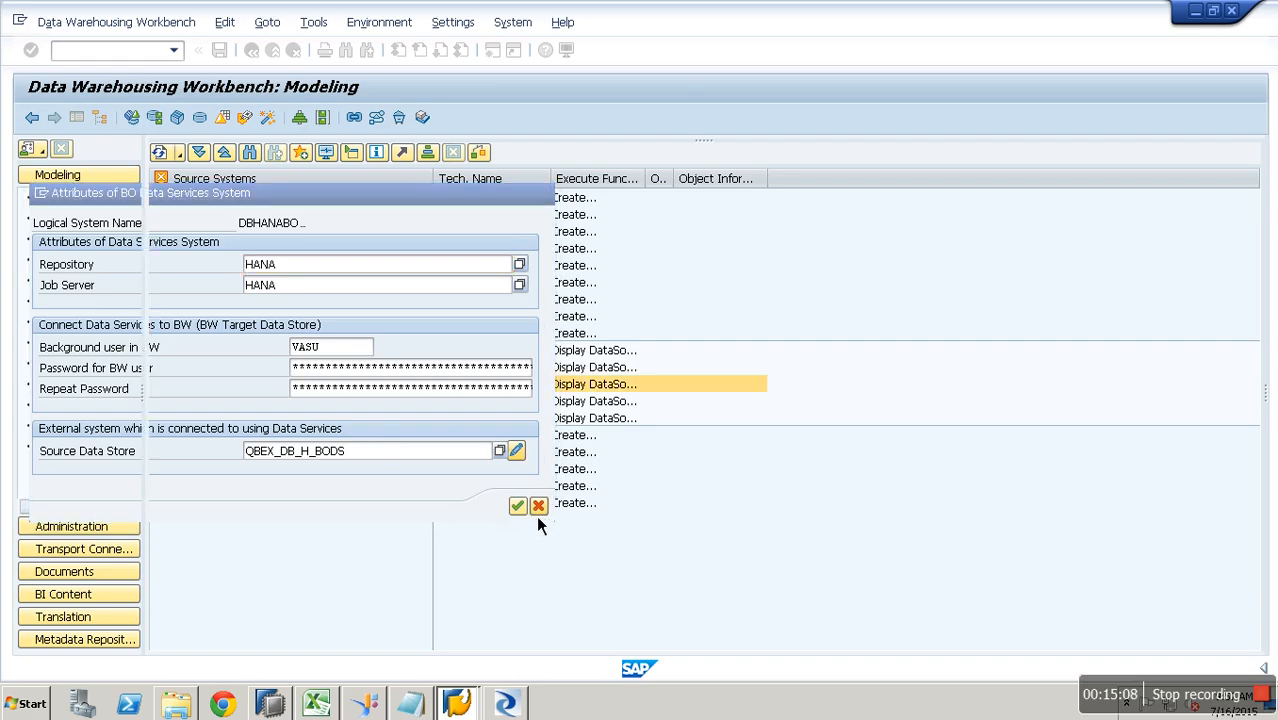
# - Create a Data Services source system with logical name dbcreate and source system name 'created b'
pyautogui.rightClick(242, 336)
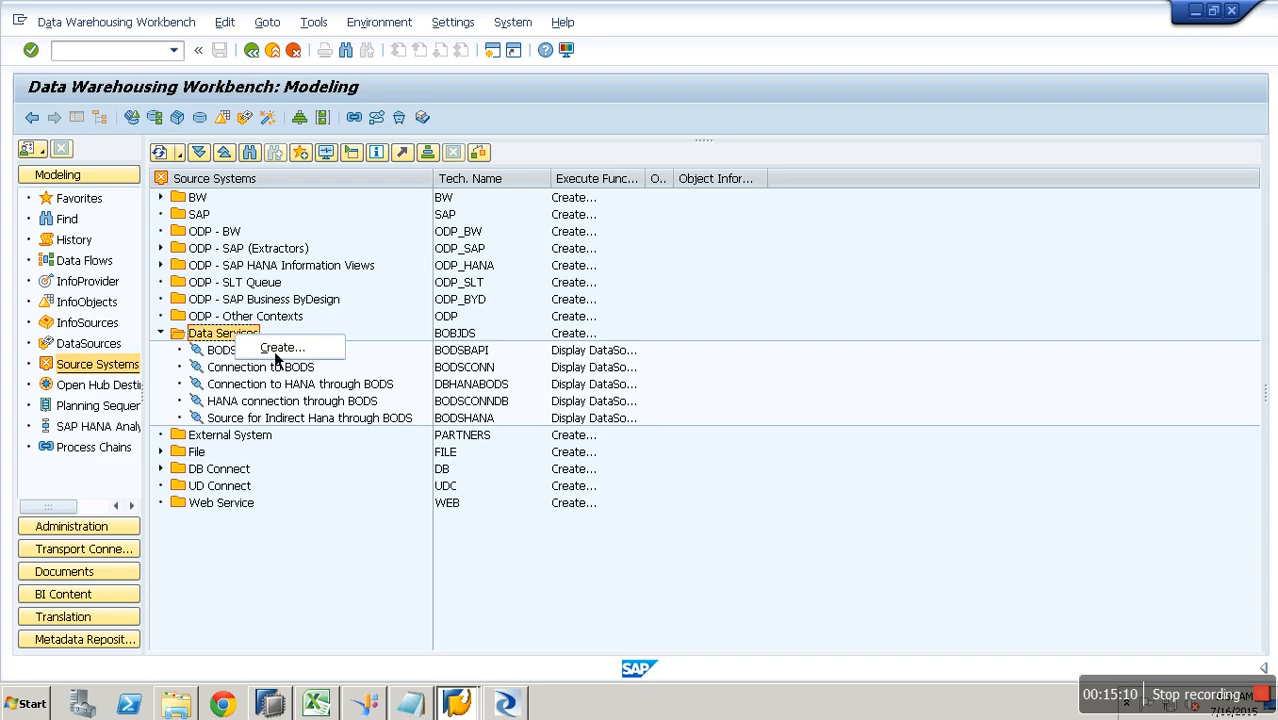
pyautogui.click(300, 350)
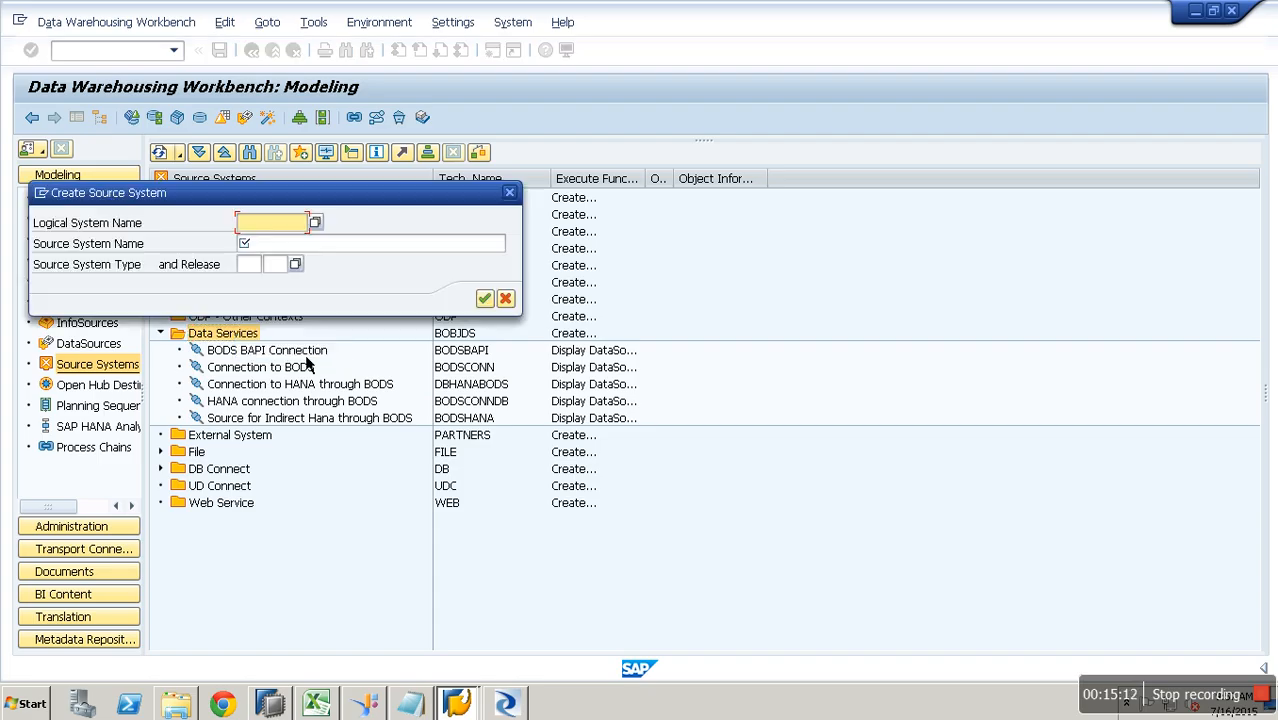
pyautogui.write('dbcreate')
pyautogui.press('Tab')
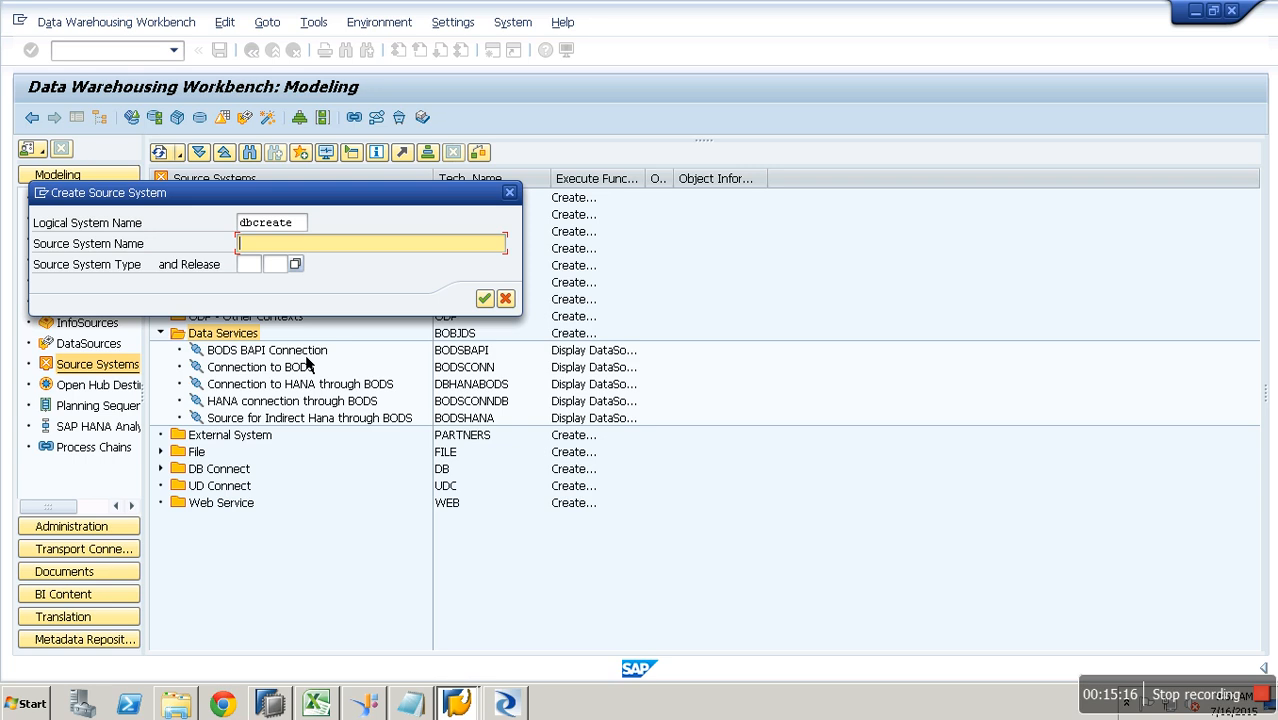
pyautogui.write('created b')
pyautogui.press('Return')
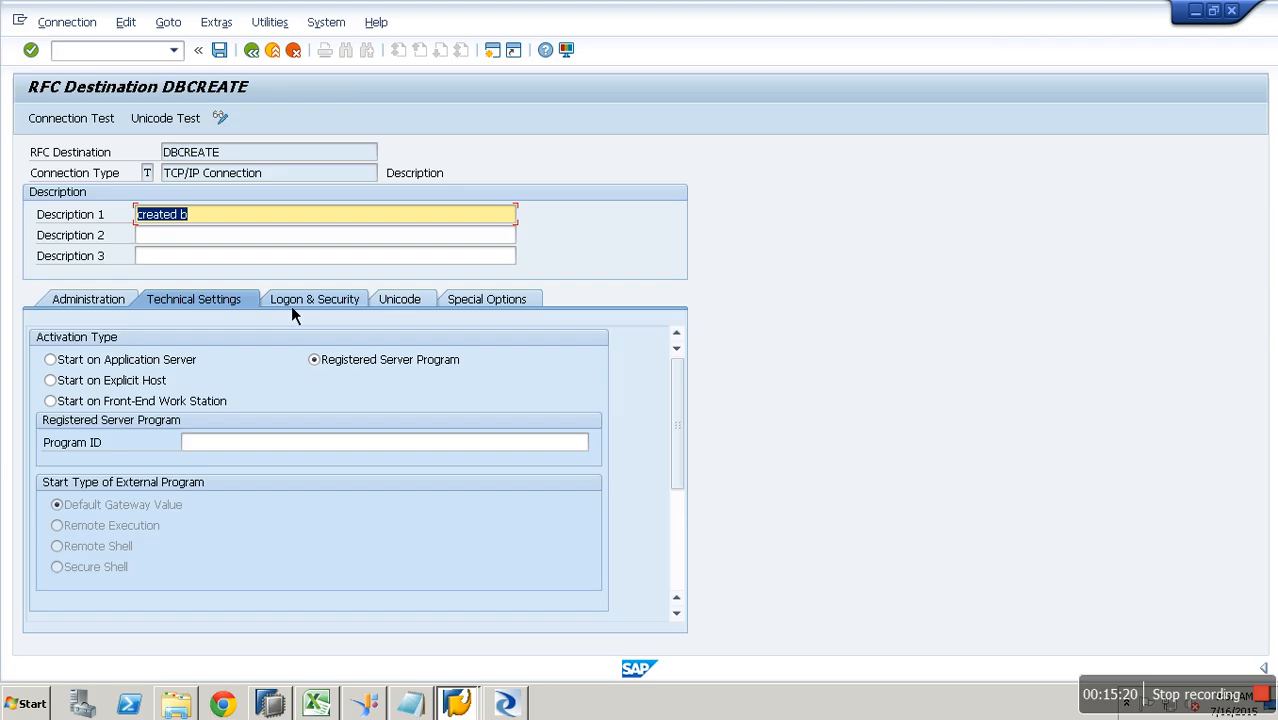
# - Enter program ID PG001 and look up the server's computer name for the gateway host
pyautogui.click(308, 446)
pyautogui.write('PG00')
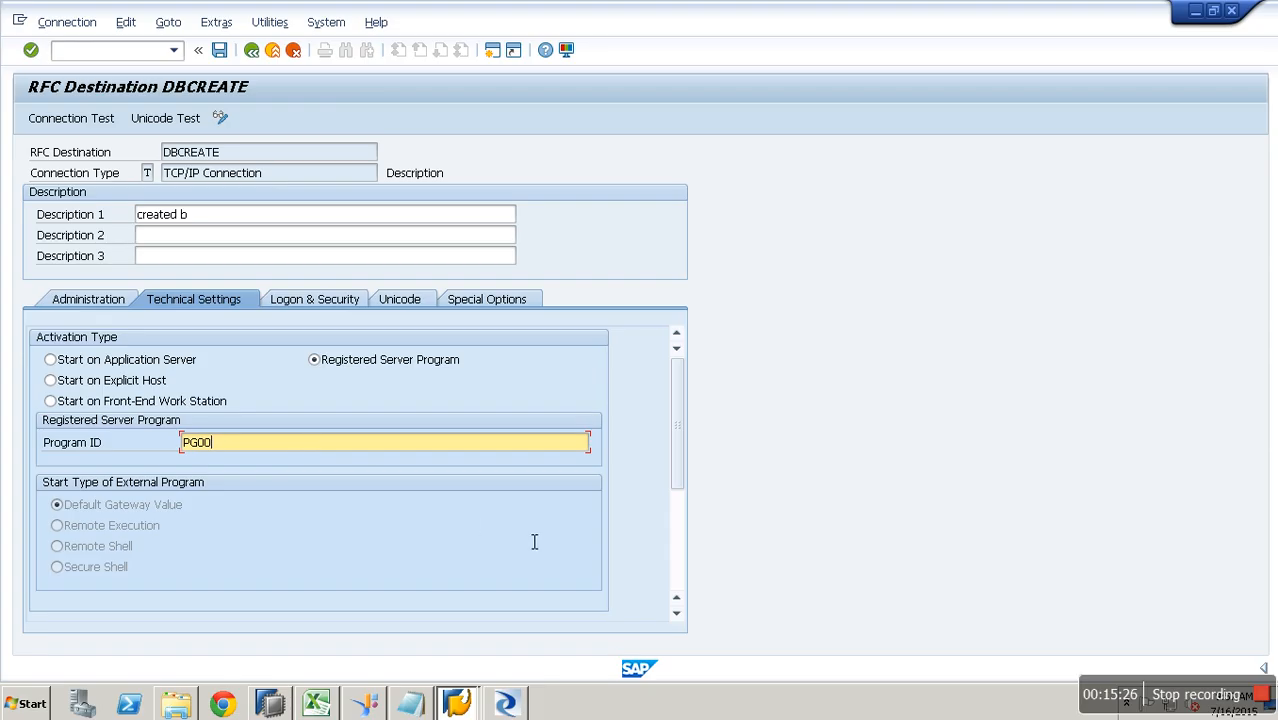
pyautogui.write('1')
pyautogui.scroll(-3, 684, 575)
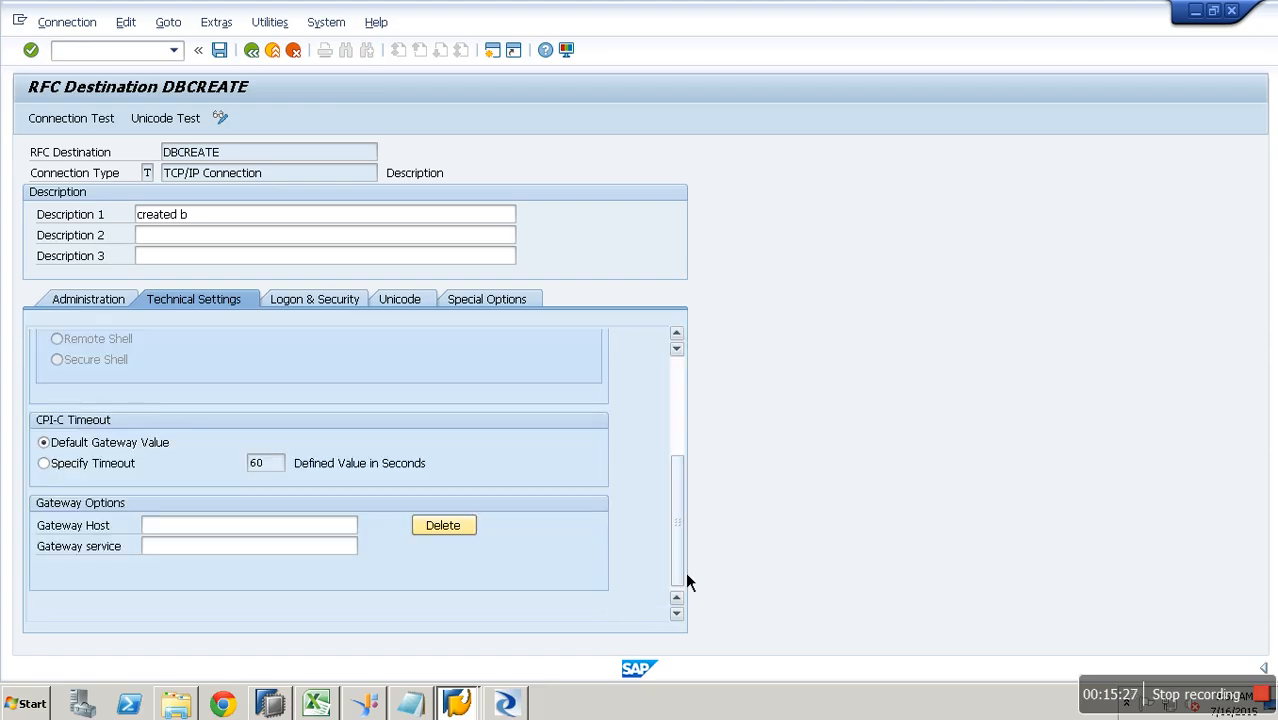
pyautogui.click(271, 531)
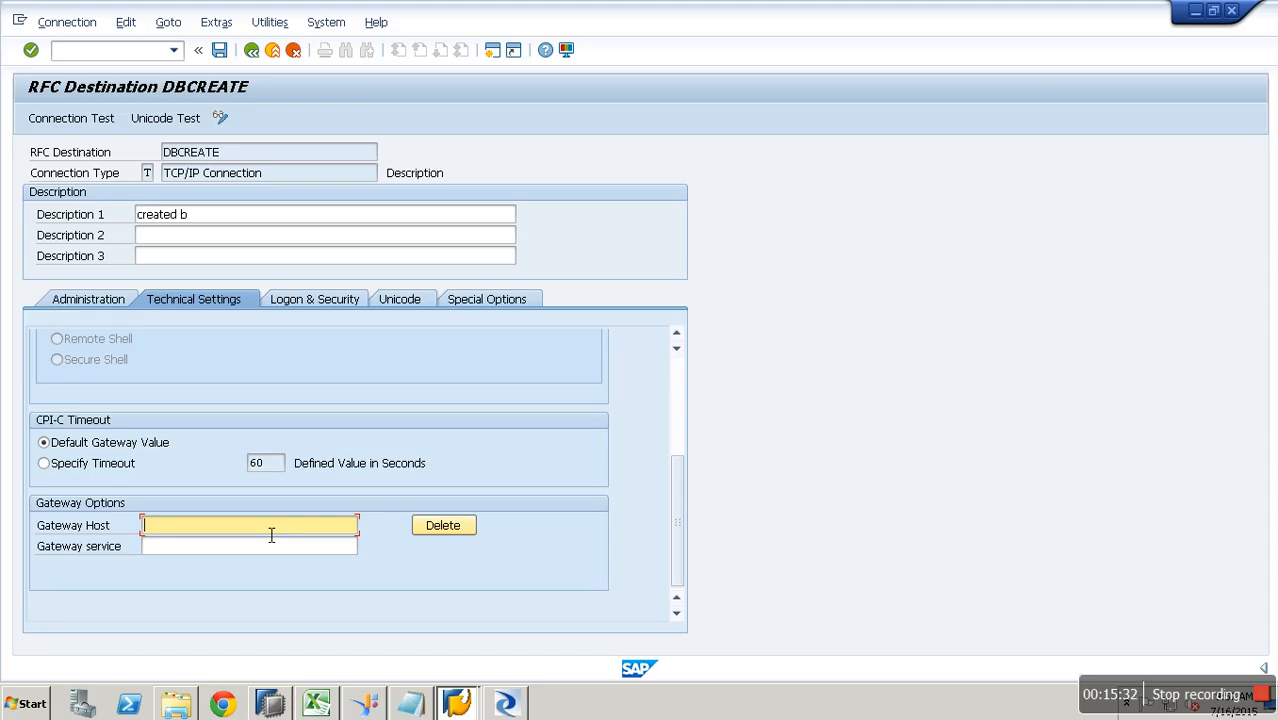
pyautogui.write('ZHANA_TEST3')
pyautogui.press('BackSpace')
pyautogui.press('BackSpace')
pyautogui.press('BackSpace')
pyautogui.press('BackSpace')
pyautogui.press('BackSpace')
pyautogui.press('BackSpace')
pyautogui.press('BackSpace')
pyautogui.press('BackSpace')
pyautogui.press('BackSpace')
pyautogui.press('BackSpace')
pyautogui.press('BackSpace')
pyautogui.click(192, 705)
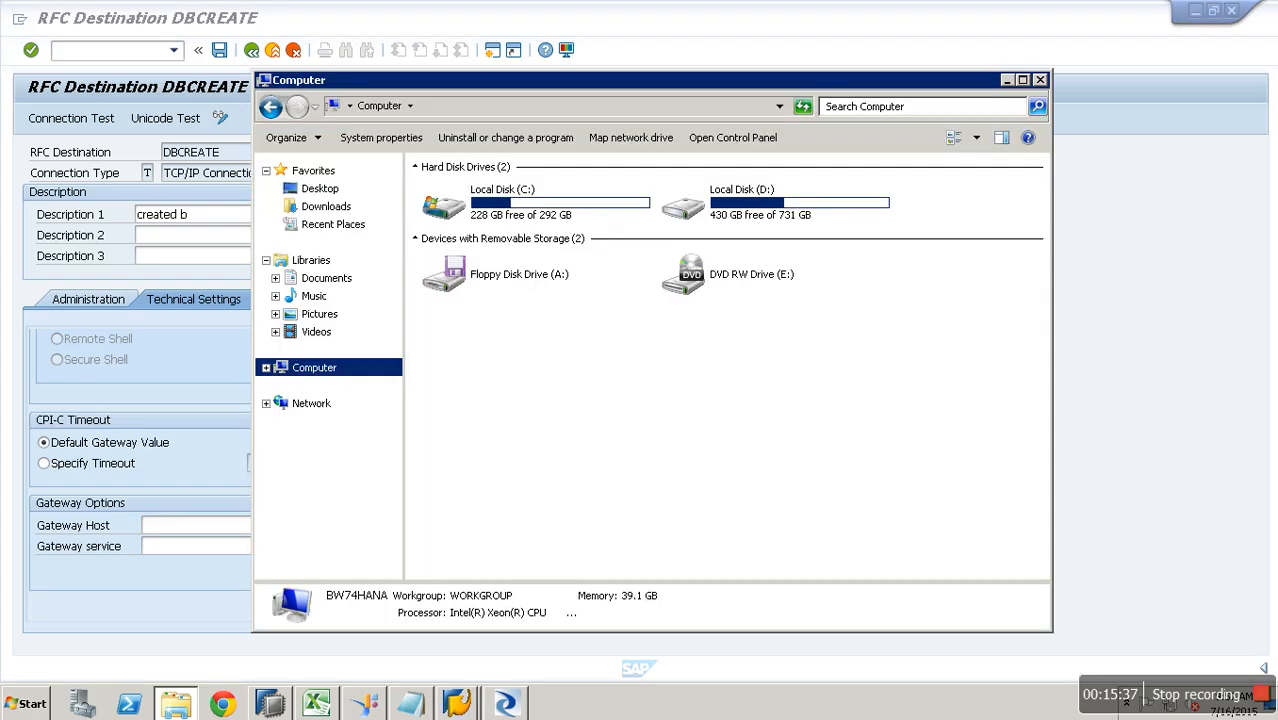
pyautogui.click(210, 530)
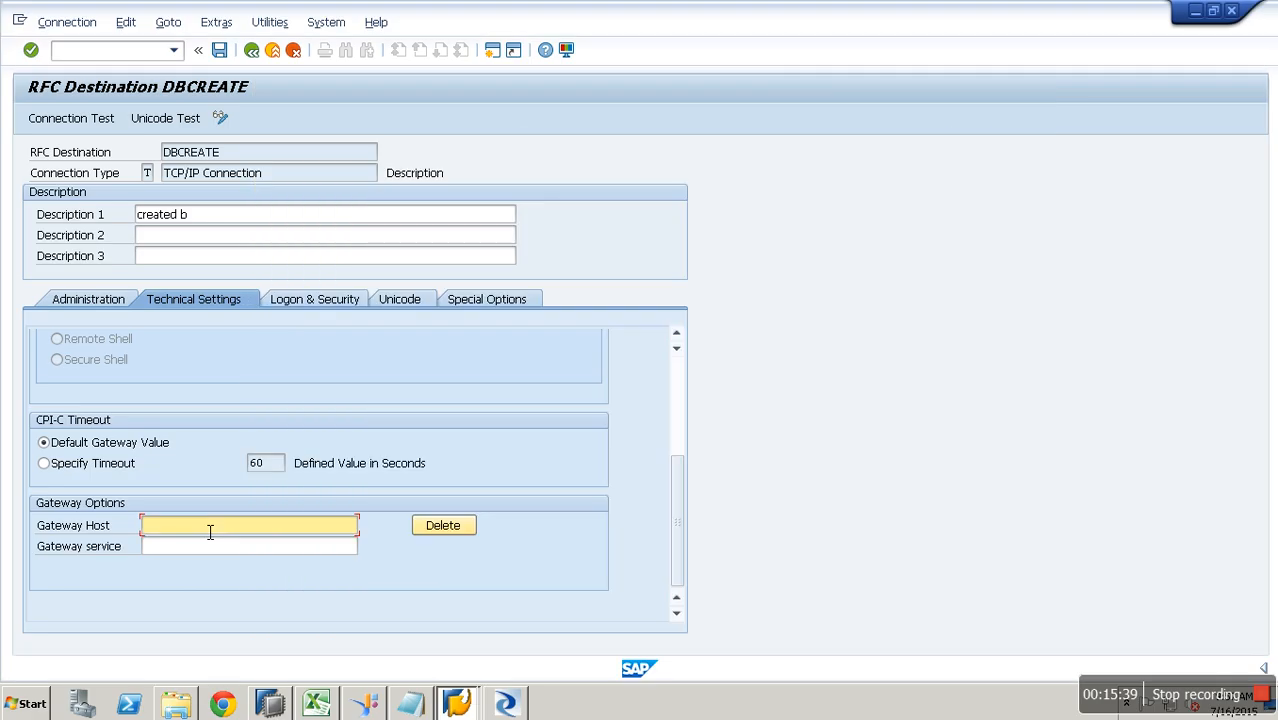
# - Set gateway host BW74HANA.SAP.COM and gateway service SAPGW20
pyautogui.write('BW74HANA.SAP.COM')
pyautogui.press('Tab')
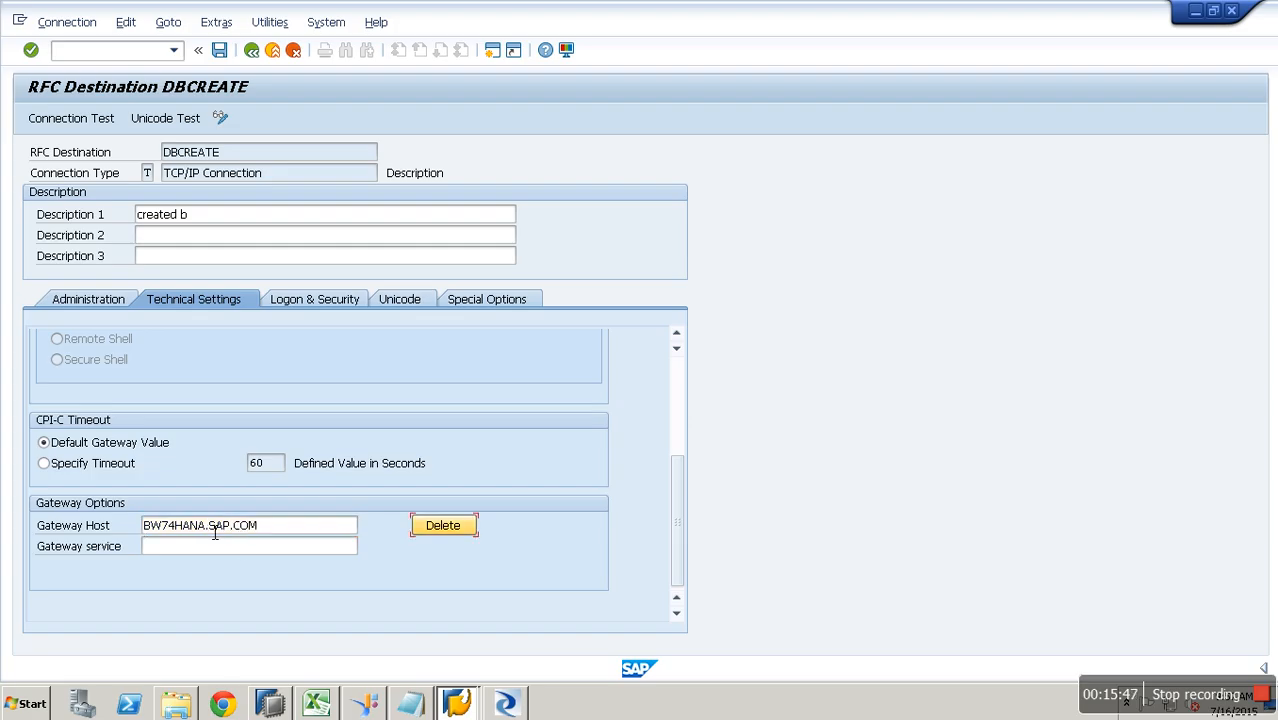
pyautogui.click(246, 551)
pyautogui.write('S')
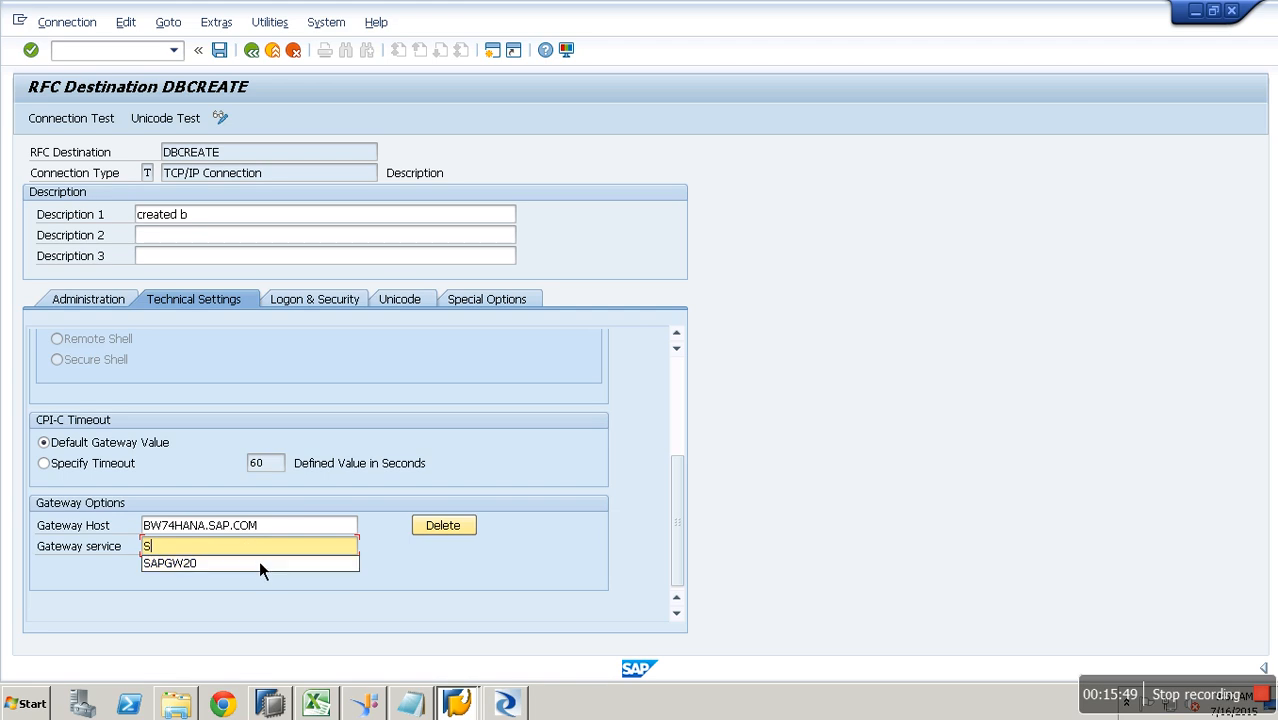
pyautogui.click(258, 565)
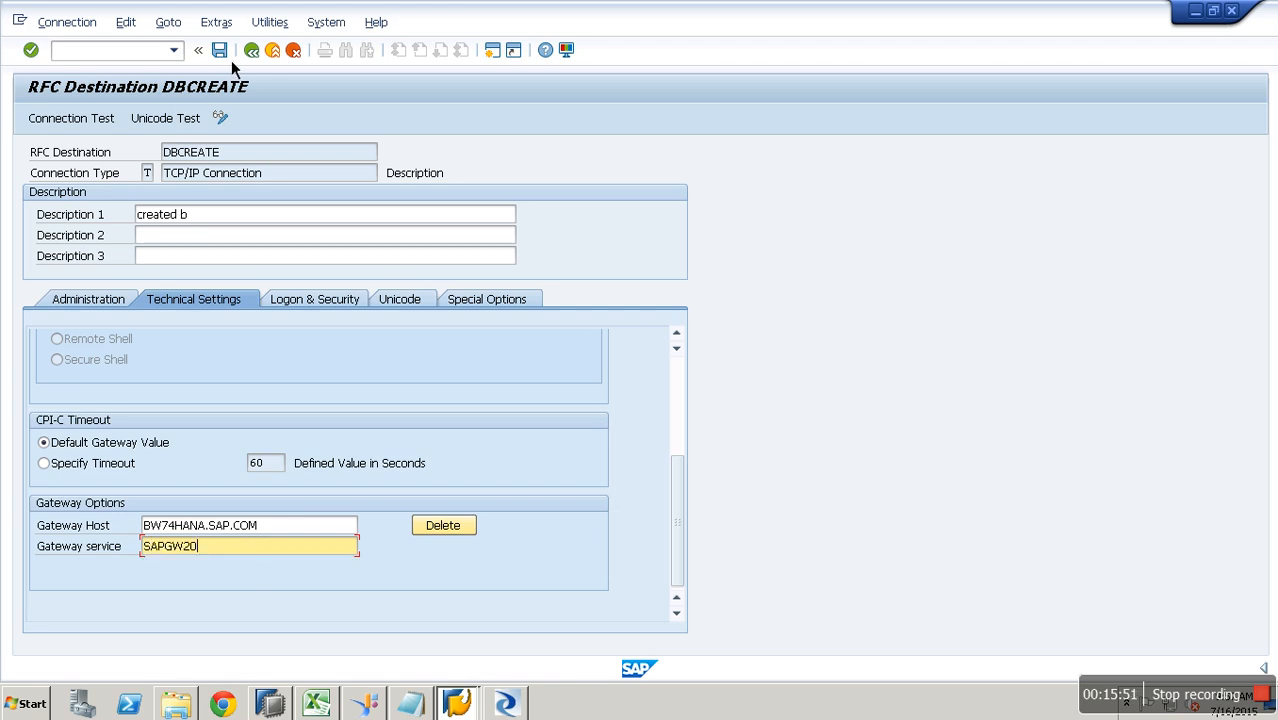
# - Run the connection test, confirm it reports OK, and exit back to the Data Services attributes
pyautogui.click(108, 124)
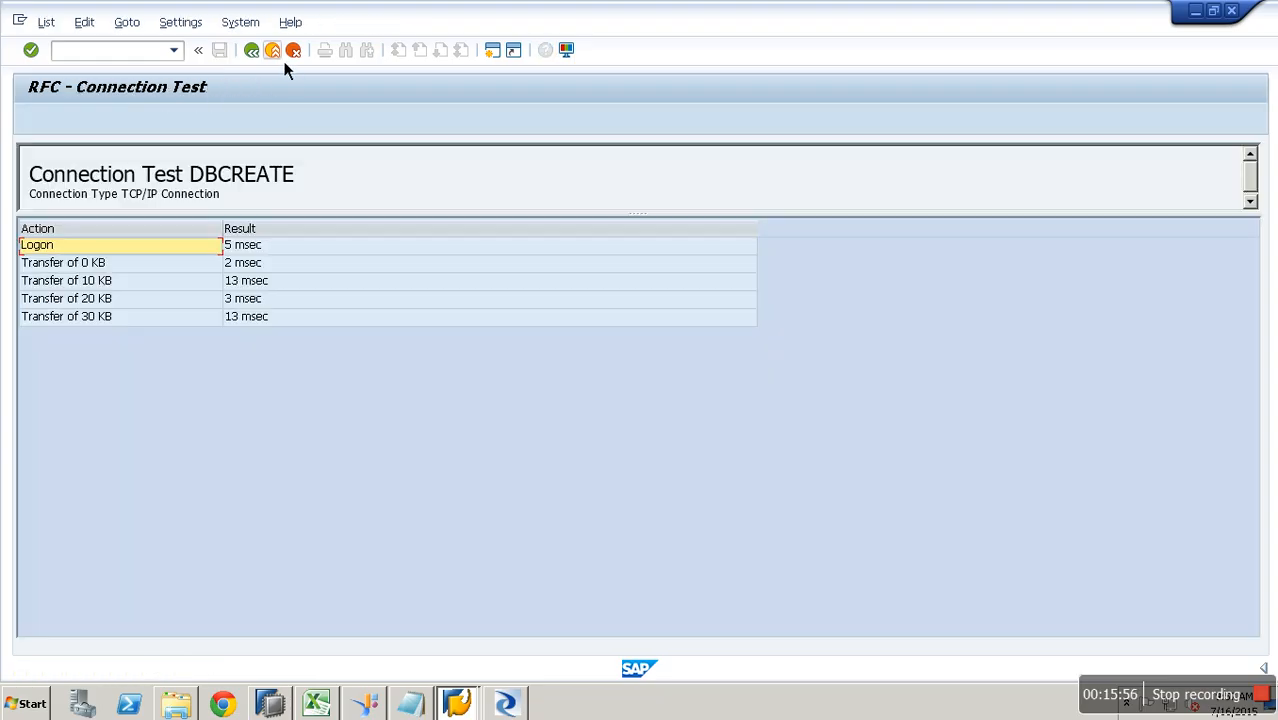
pyautogui.click(279, 56)
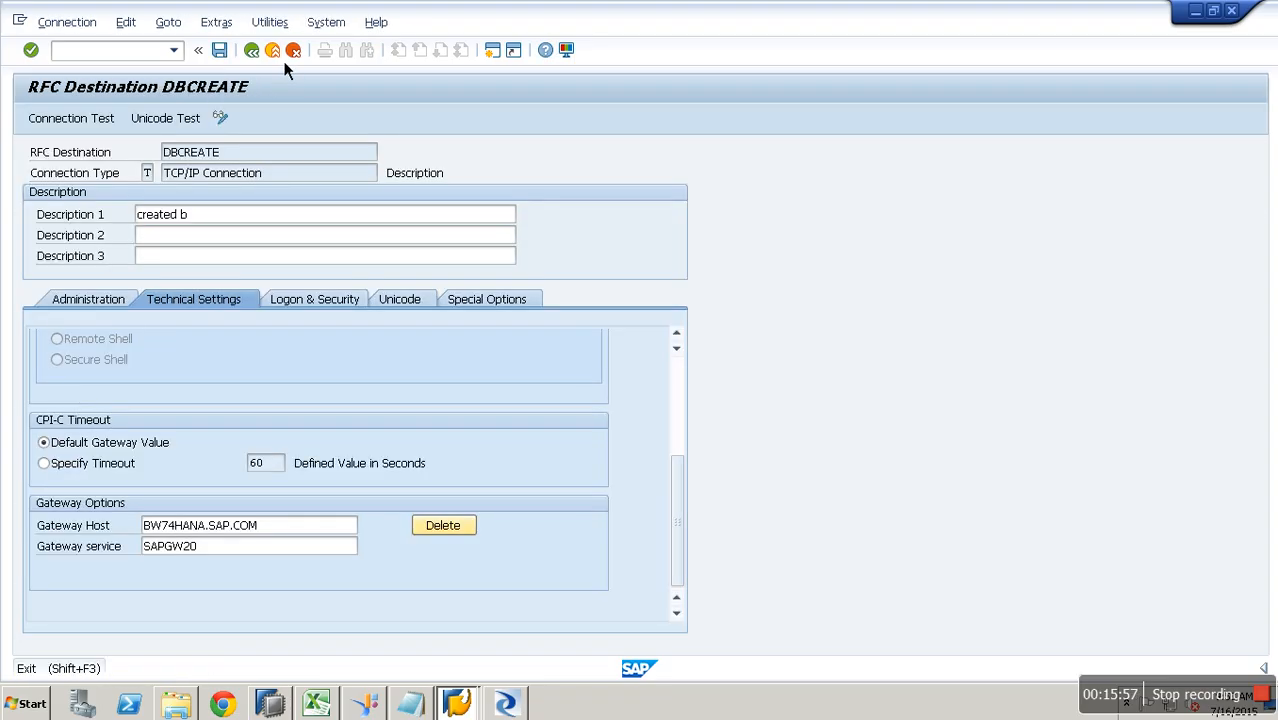
pyautogui.click(284, 61)
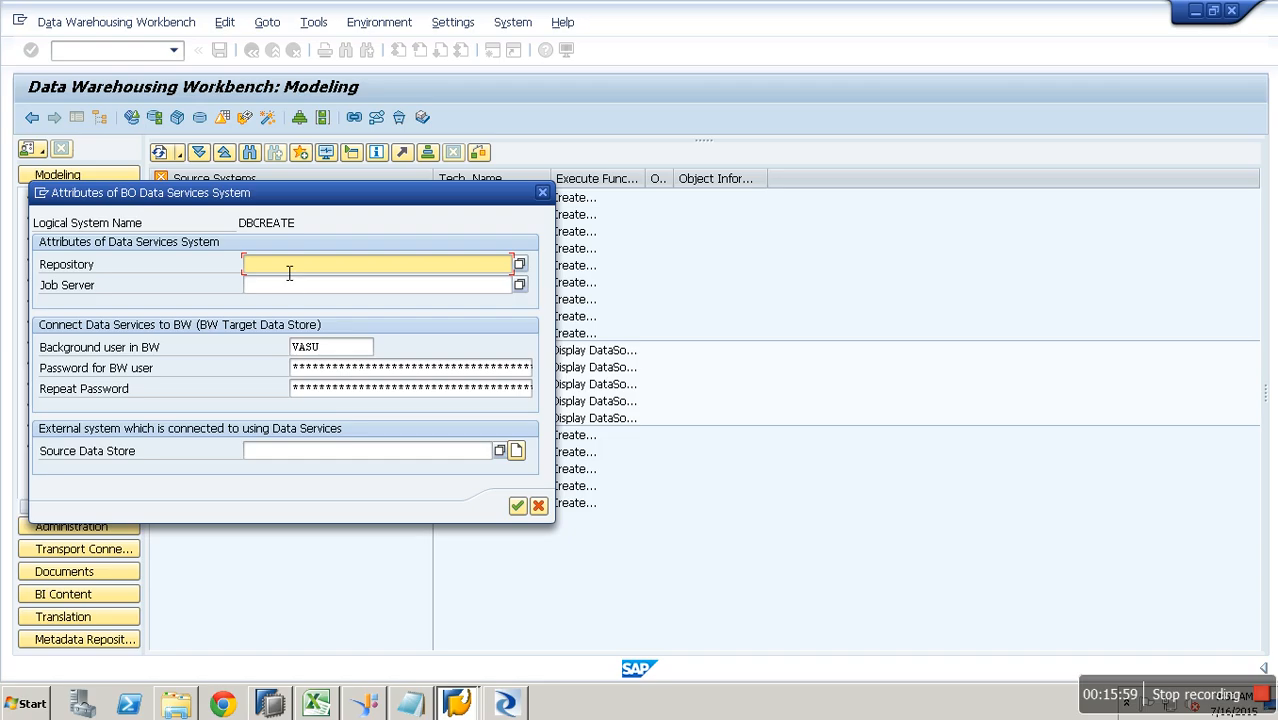
# - Choose HANA as both the Data Services repository and the job server
pyautogui.press('F4')
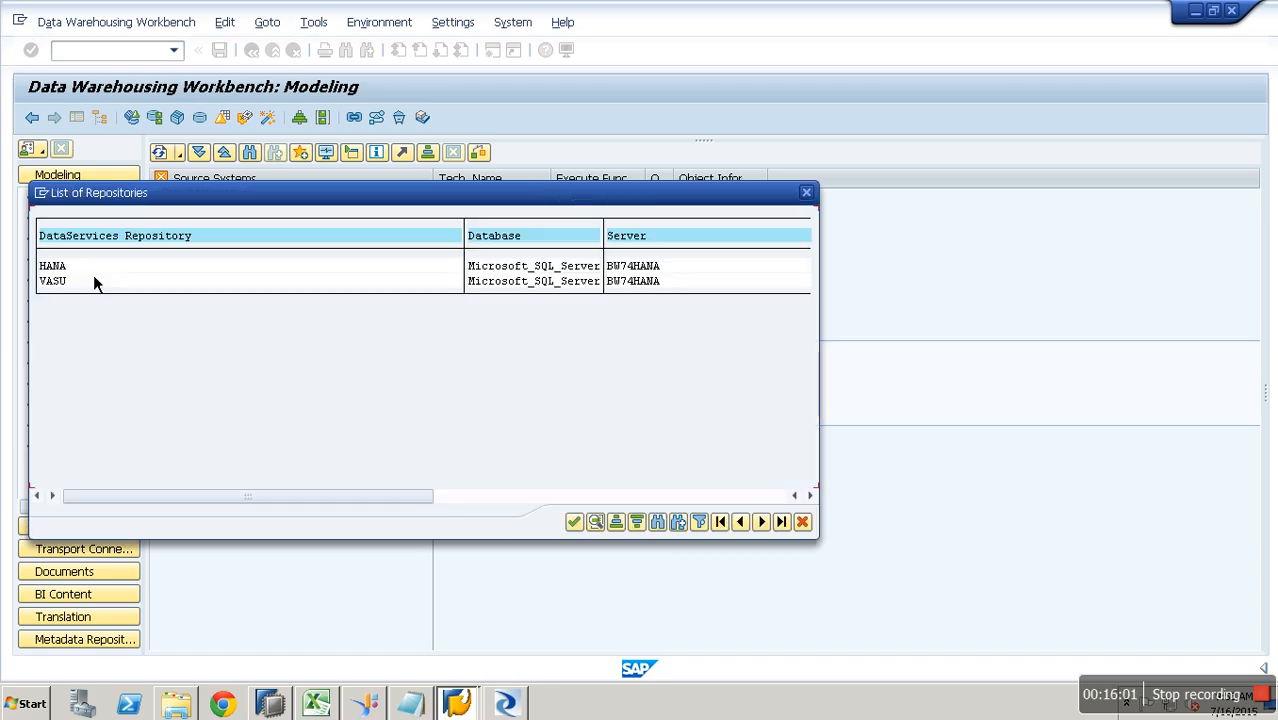
pyautogui.press('Return')
pyautogui.click(301, 288)
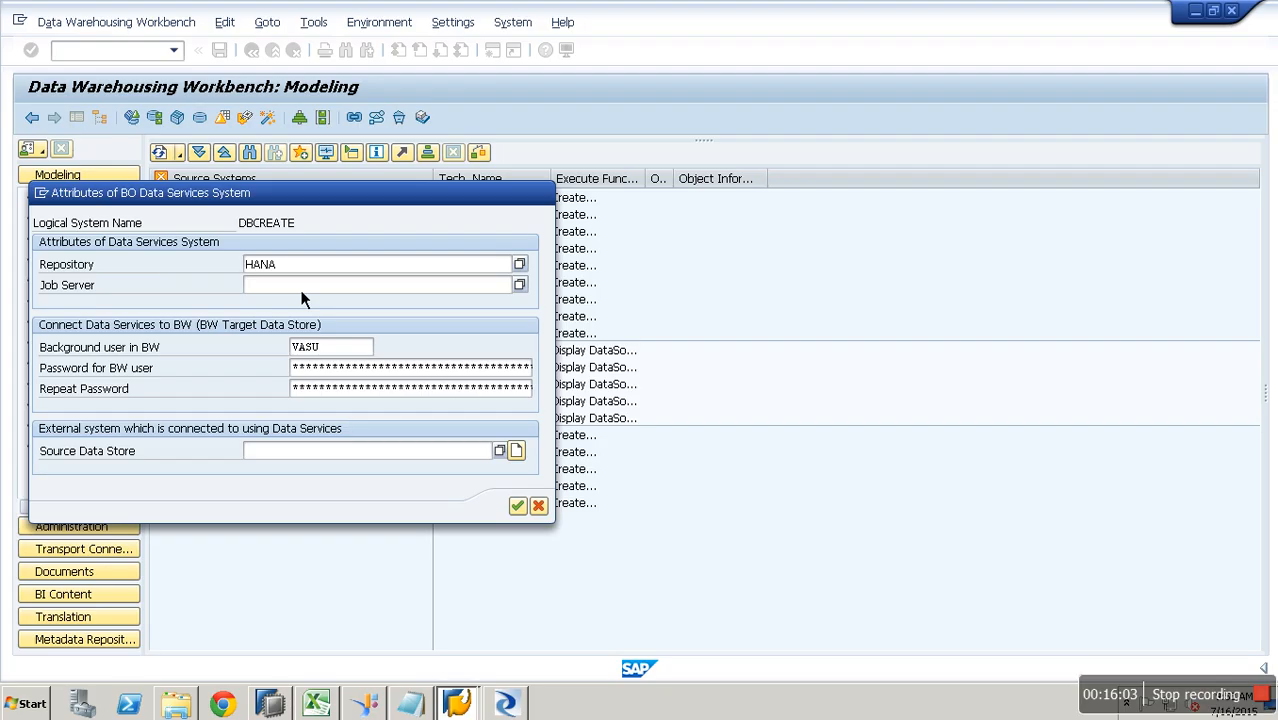
pyautogui.press('F4')
pyautogui.doubleClick(92, 281)
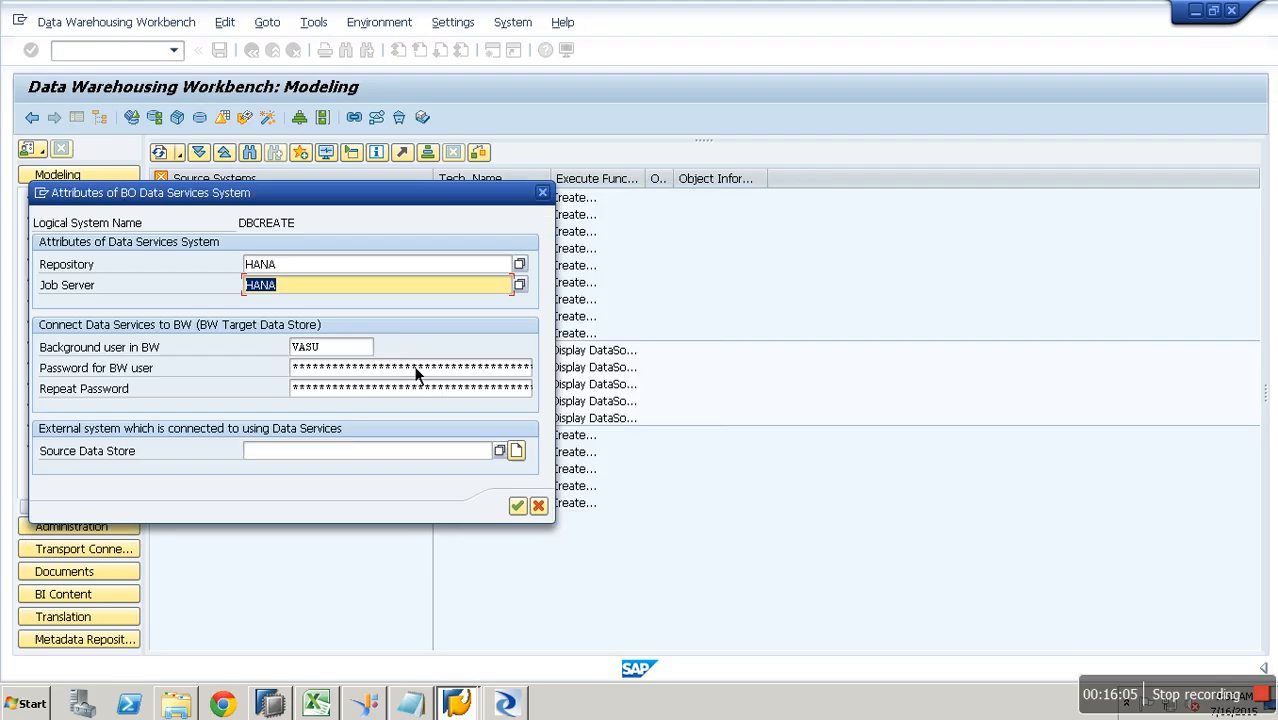
# - Enter the BW user's password in the password fields
pyautogui.click(386, 371)
pyautogui.write('*******')
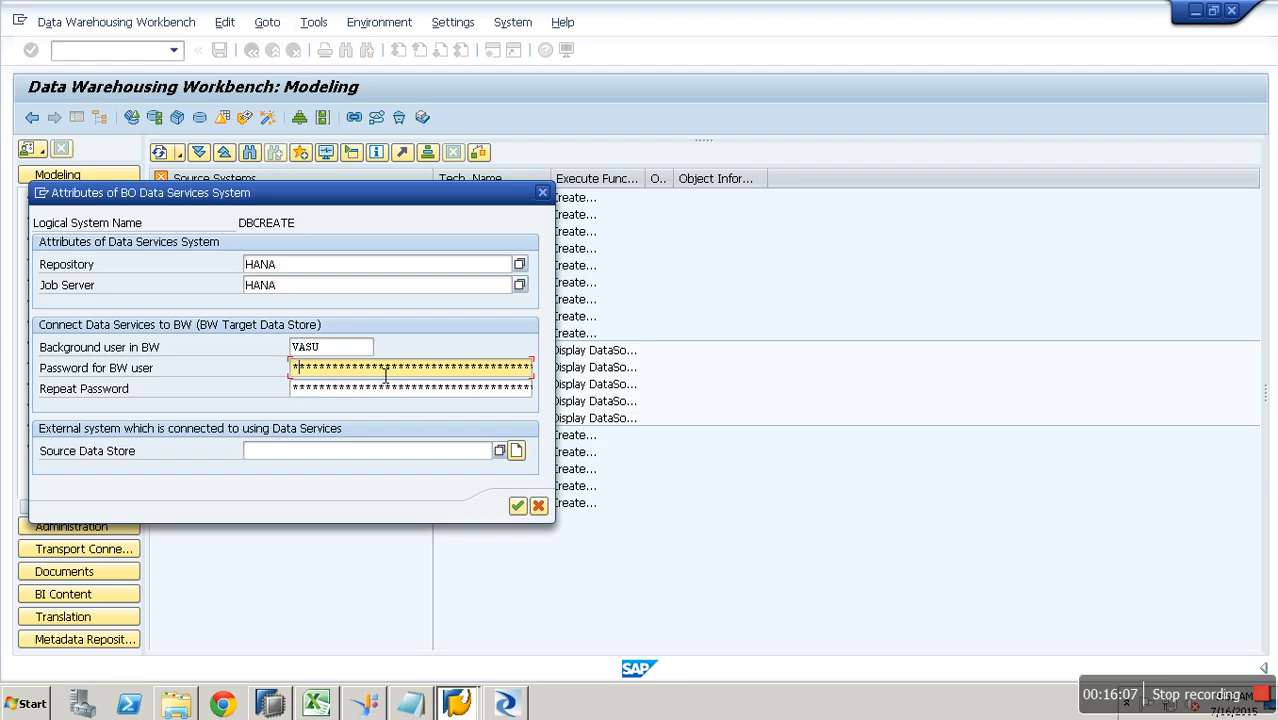
pyautogui.write('*')
pyautogui.press('Tab')
pyautogui.write('********')
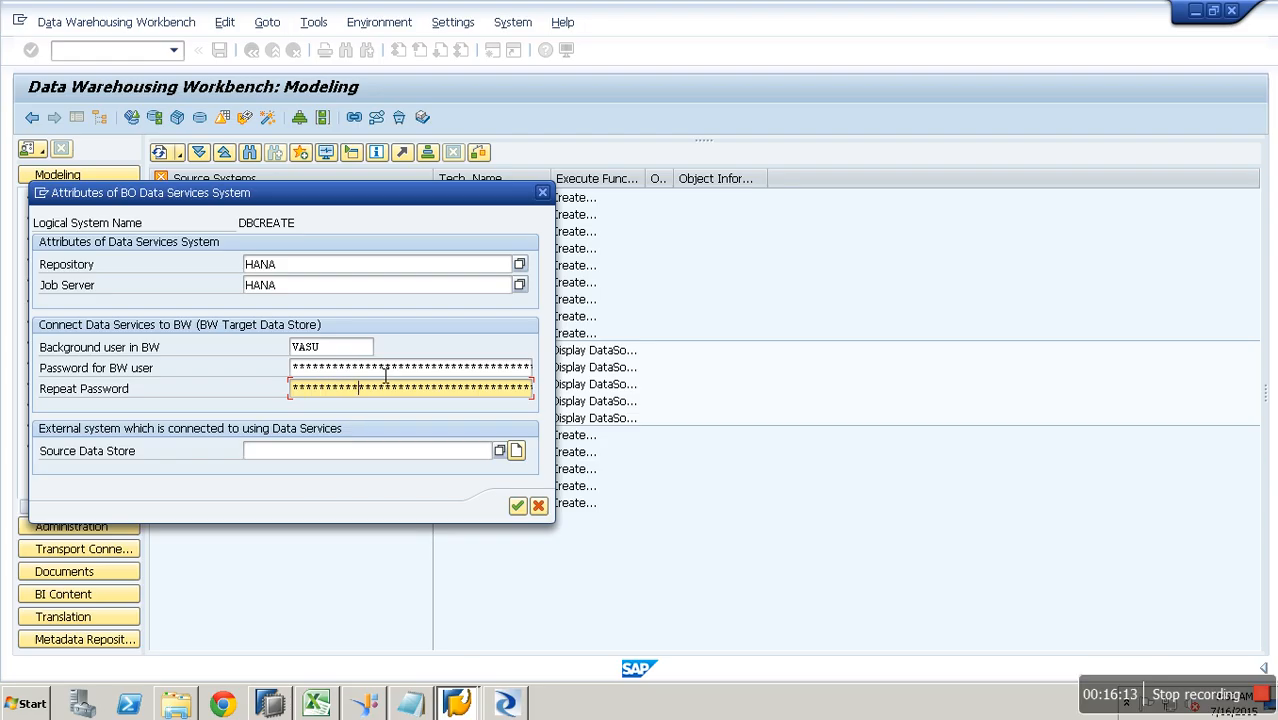
# - Start a new source datastore with Create DataStore and dismiss the naming message
pyautogui.click(470, 452)
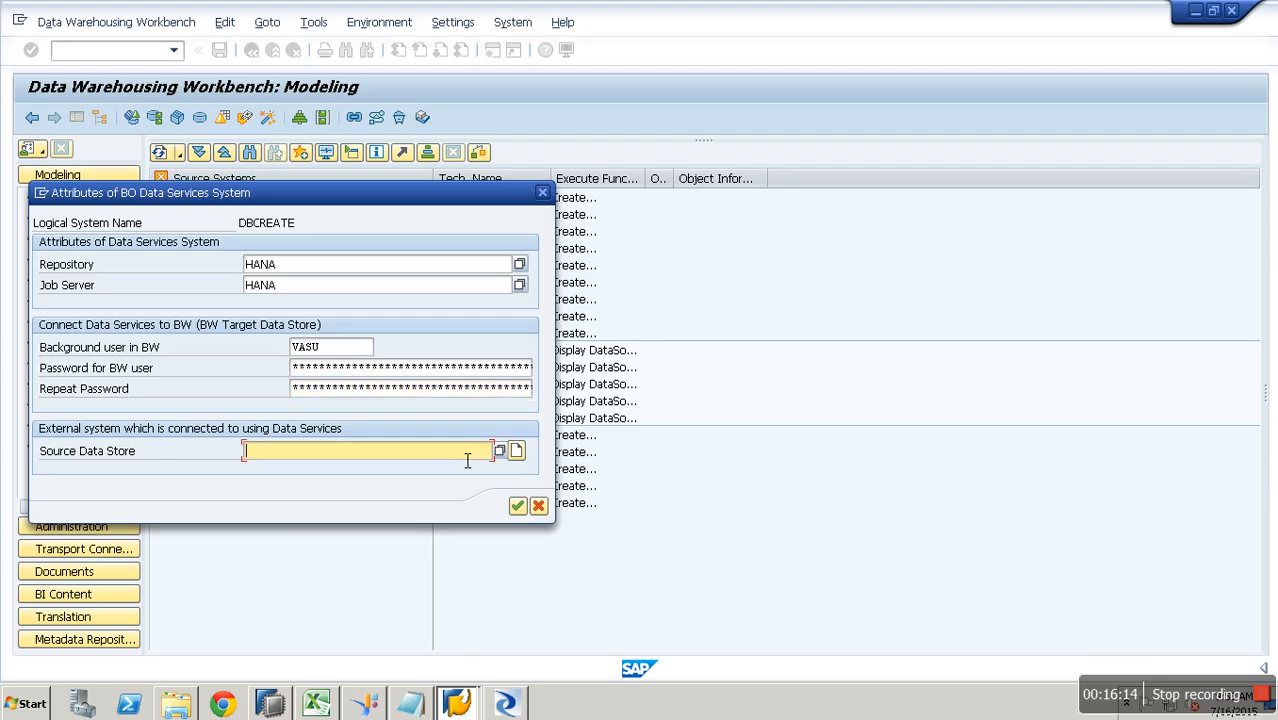
pyautogui.click(518, 453)
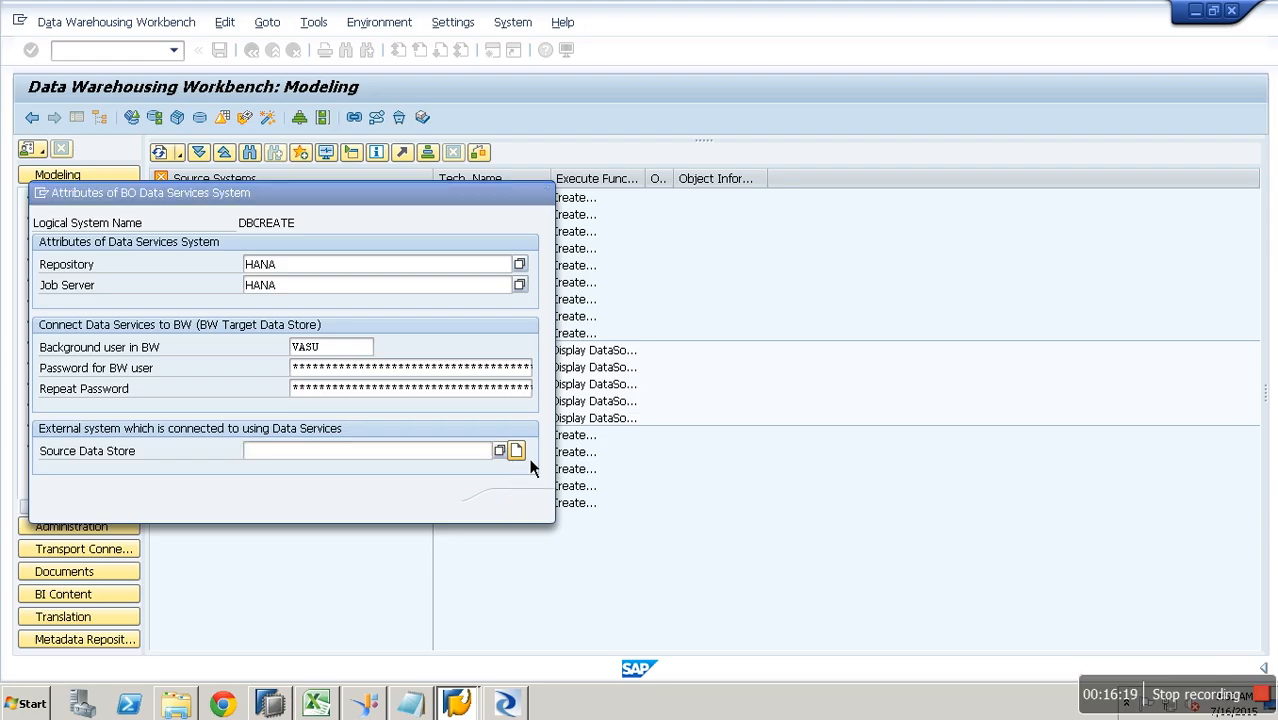
pyautogui.click(455, 530)
pyautogui.click(328, 456)
# - Enter ztest as source datastore and open its DataStore definition, dismissing the type warning
pyautogui.write('ztest')
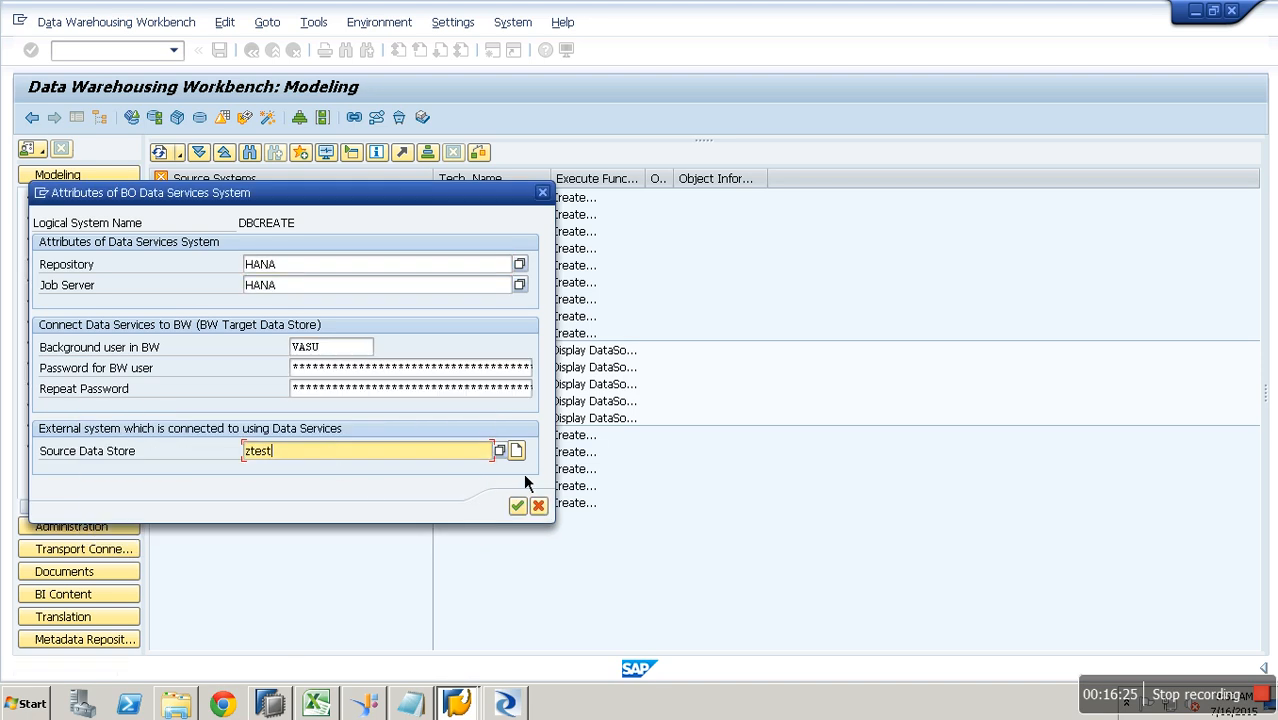
pyautogui.click(520, 455)
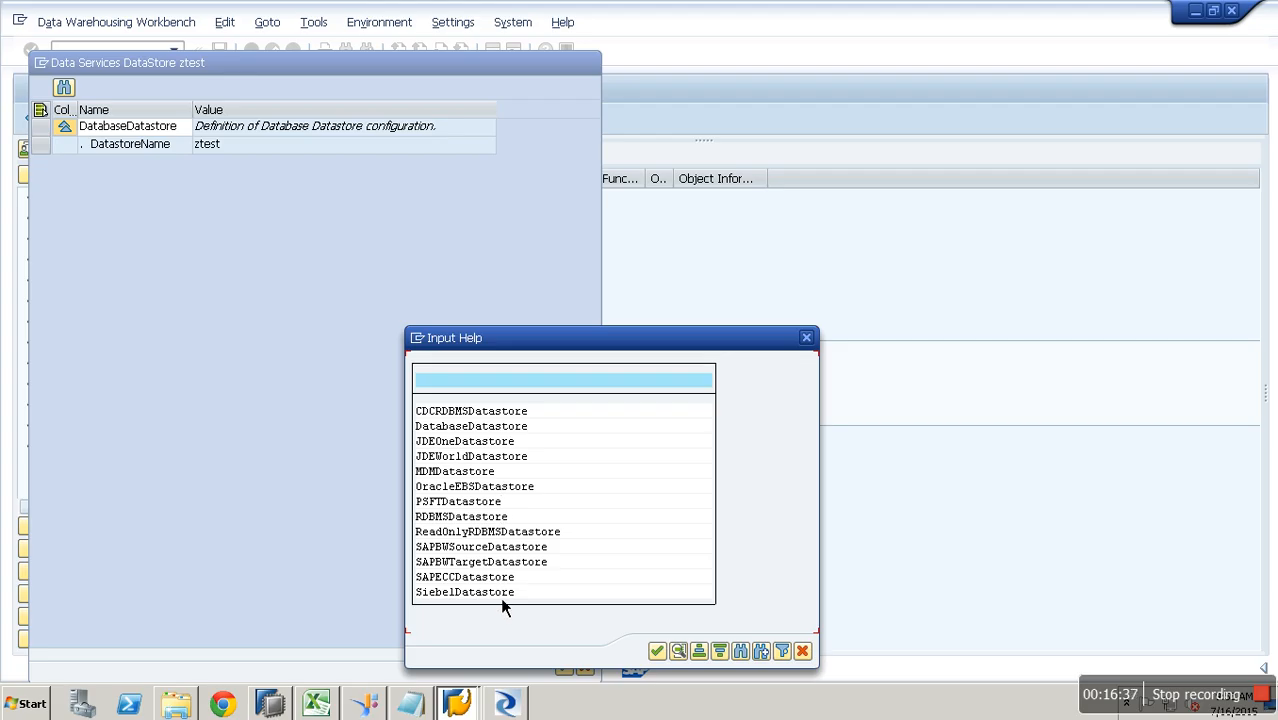
pyautogui.doubleClick(463, 441)
pyautogui.click(172, 148)
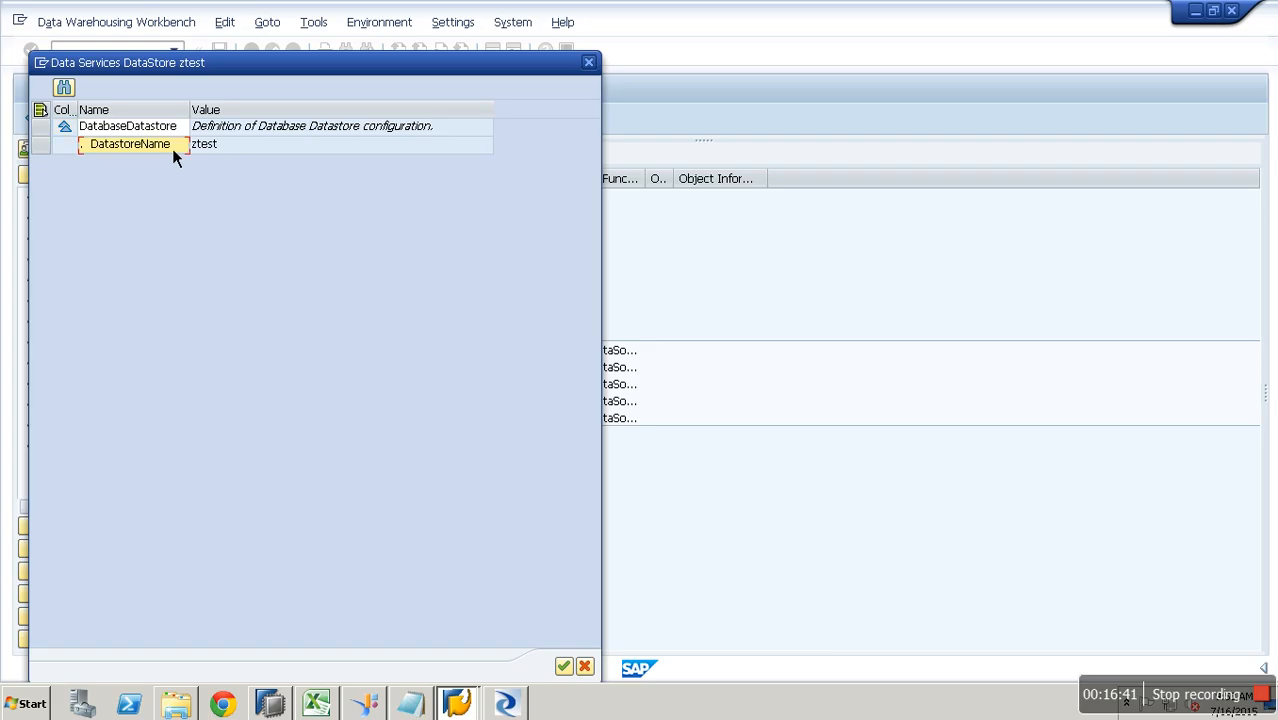
pyautogui.click(564, 668)
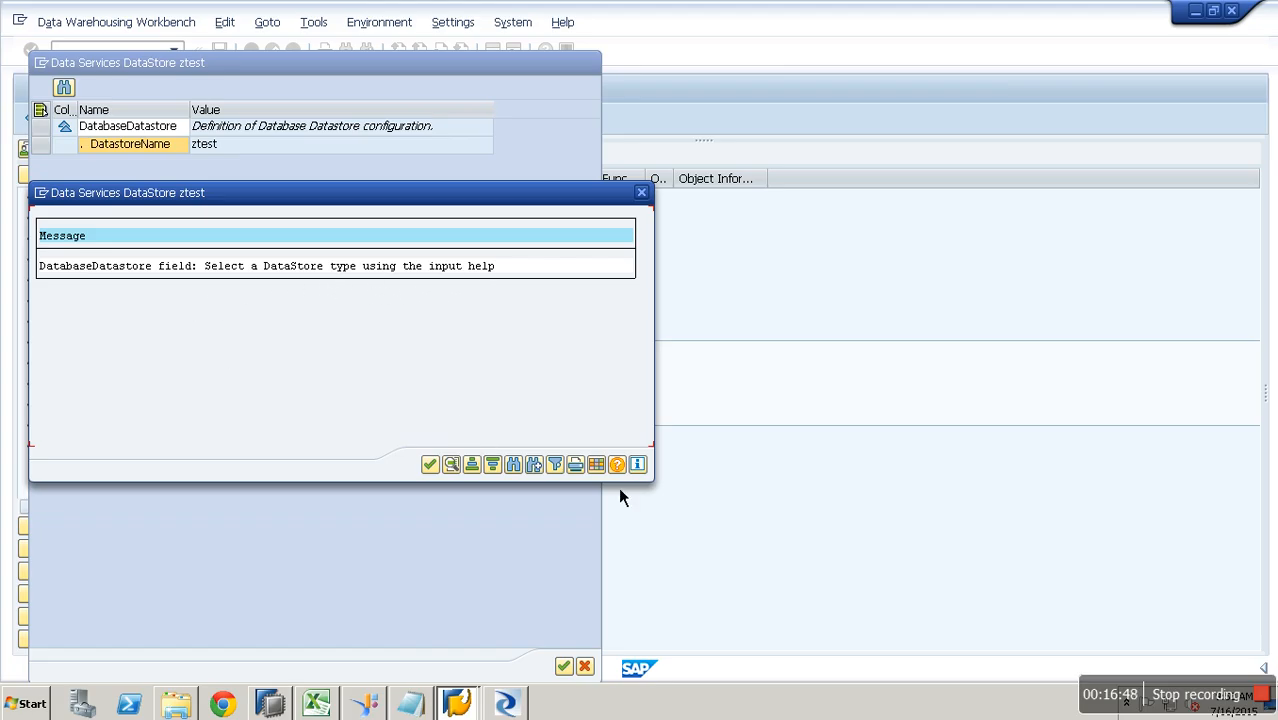
pyautogui.click(429, 465)
# - Set the ztest datastore type to DatabaseDatastore from the type list
pyautogui.click(183, 130)
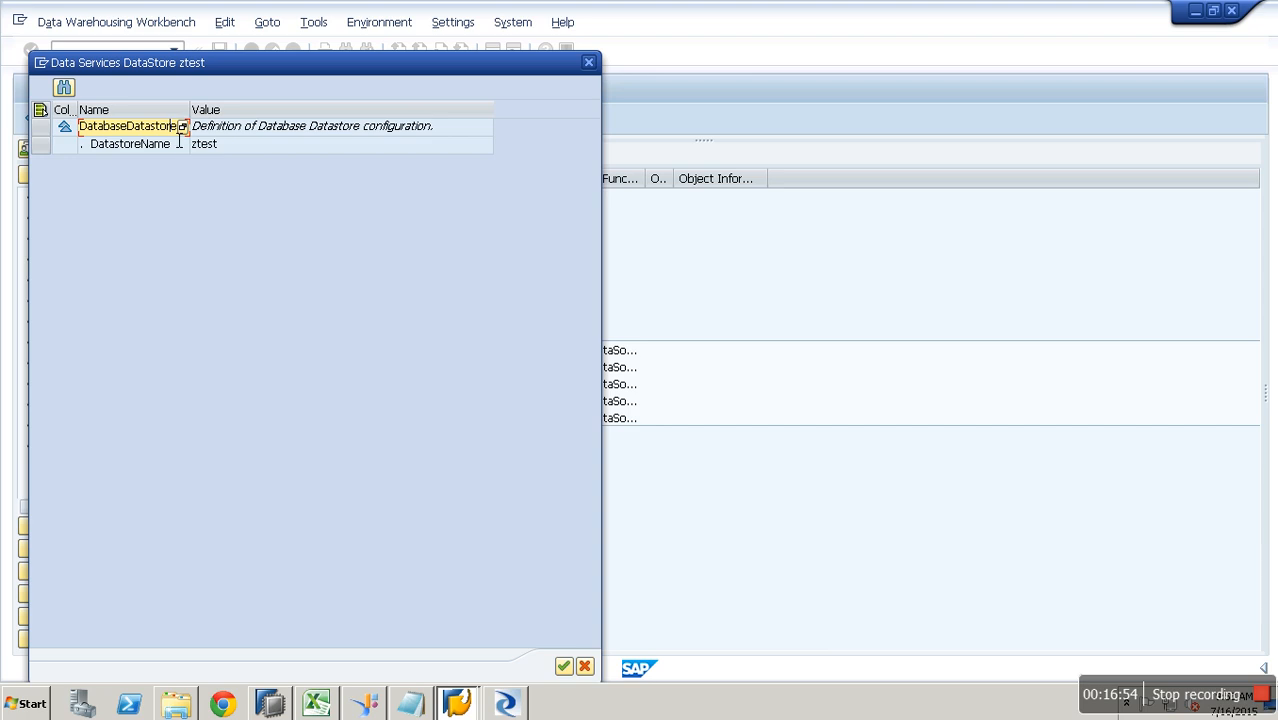
pyautogui.click(181, 152)
pyautogui.click(185, 135)
pyautogui.click(184, 130)
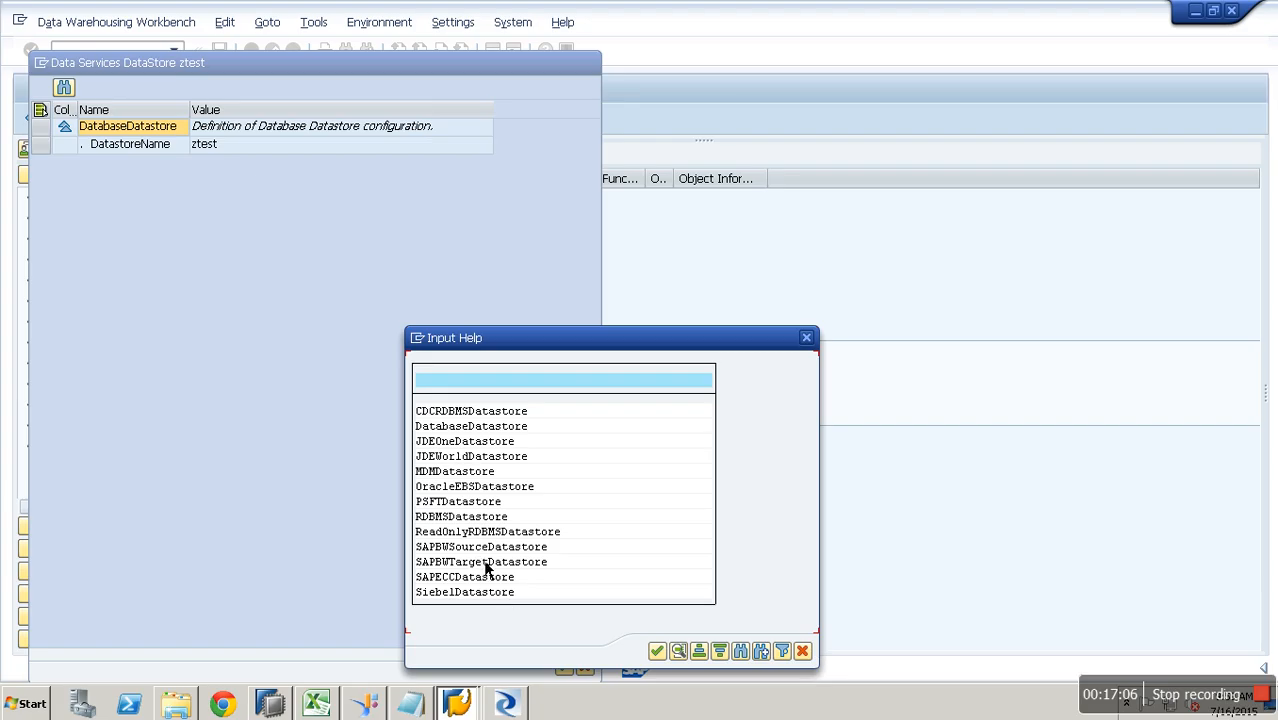
pyautogui.click(454, 428)
pyautogui.doubleClick(459, 436)
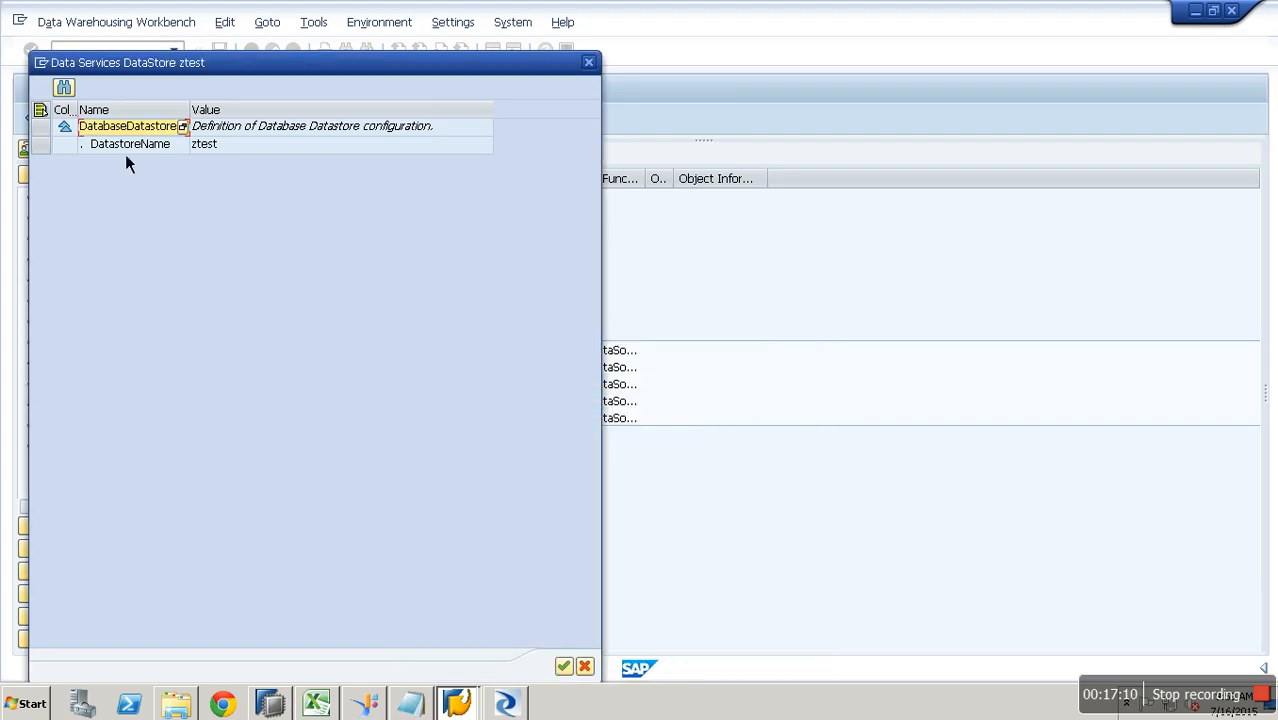
pyautogui.click(42, 128)
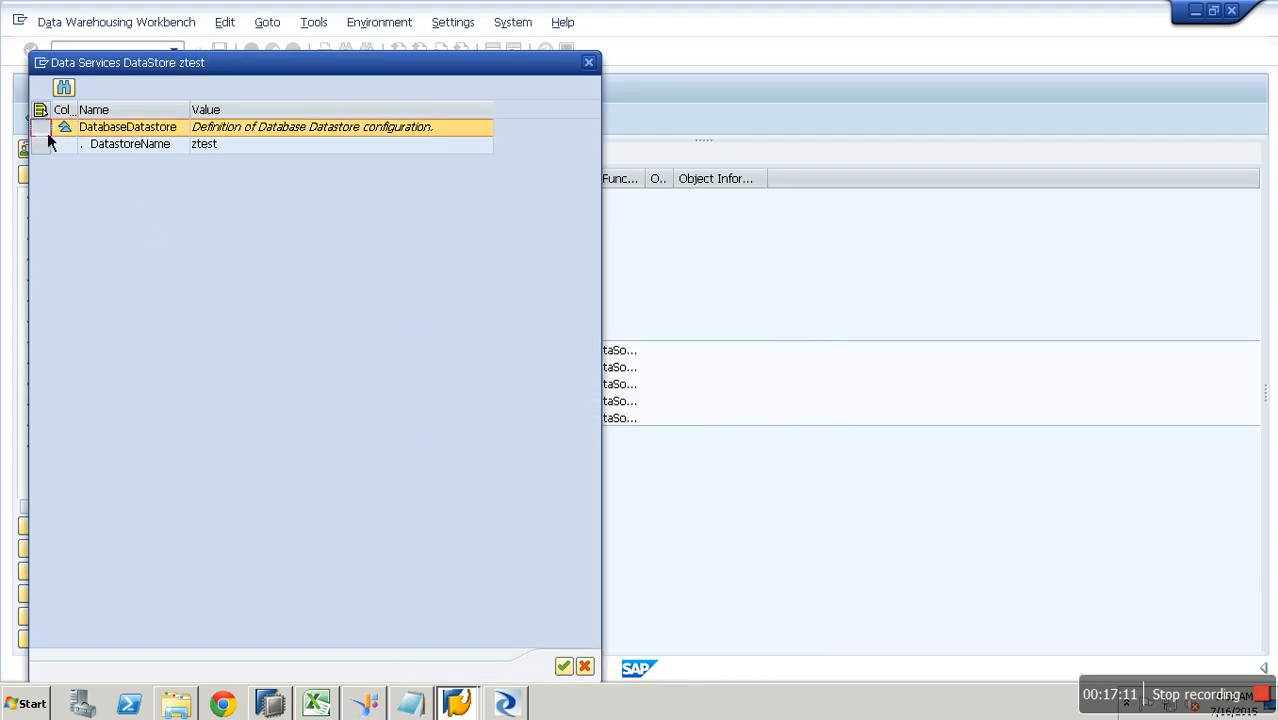
# - Switch the datastore type to ReadOnlyRDBMSDatastore after dismissing the type warning
pyautogui.click(563, 667)
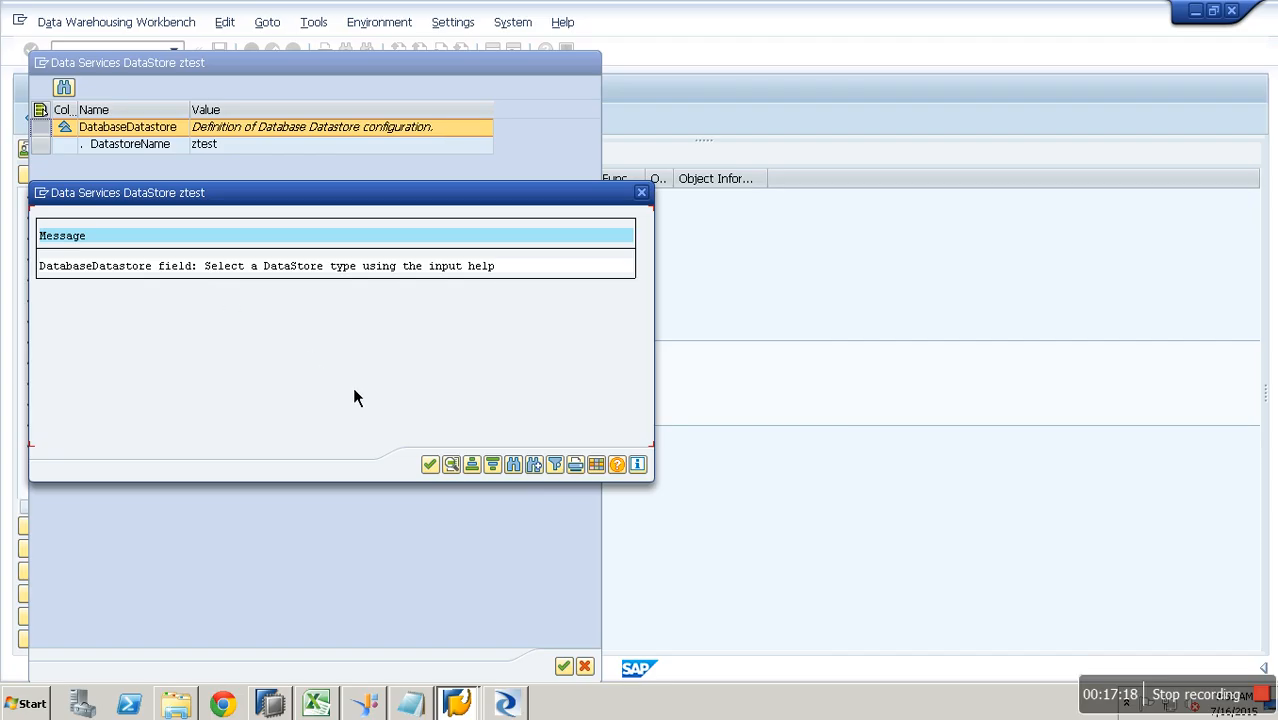
pyautogui.click(430, 465)
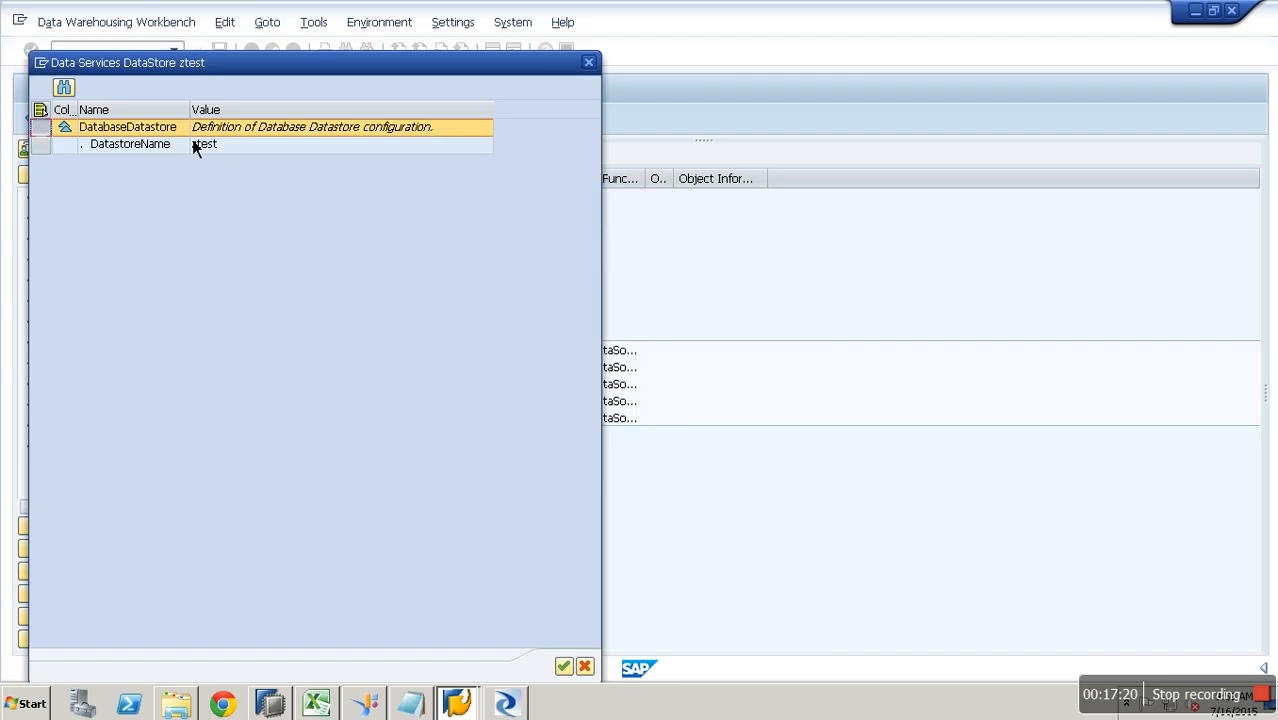
pyautogui.press('F4')
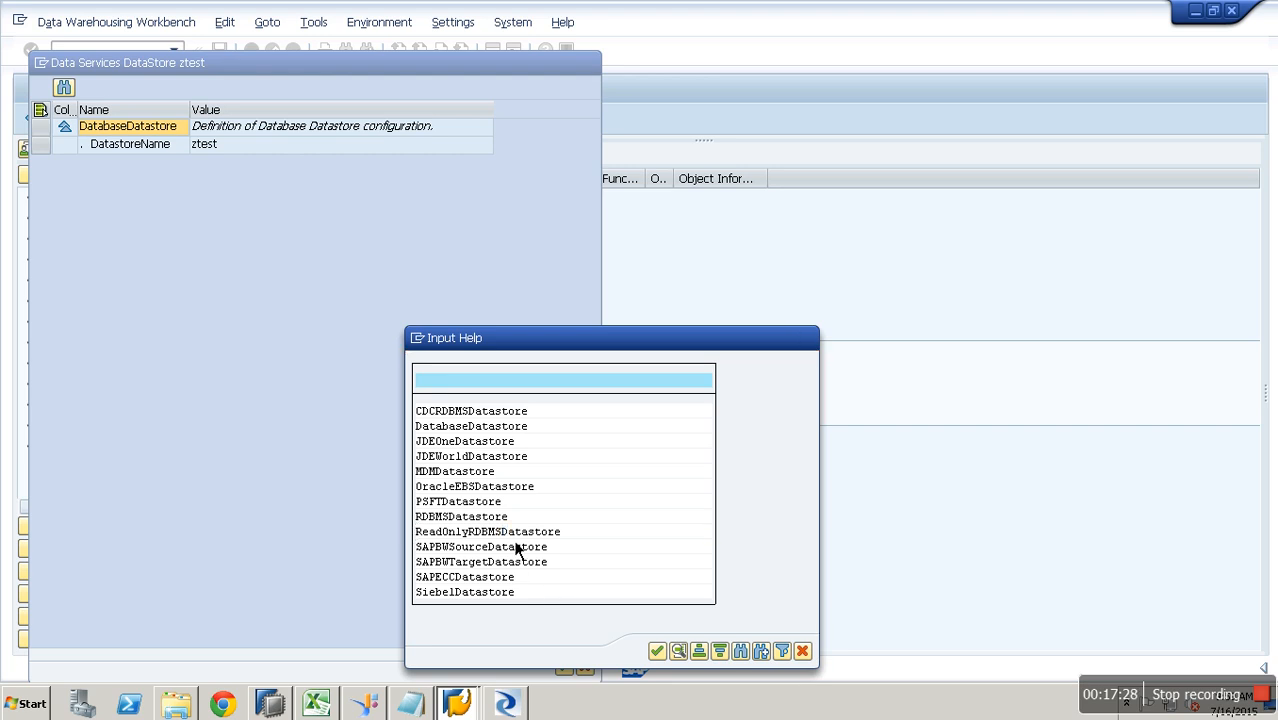
pyautogui.doubleClick(476, 531)
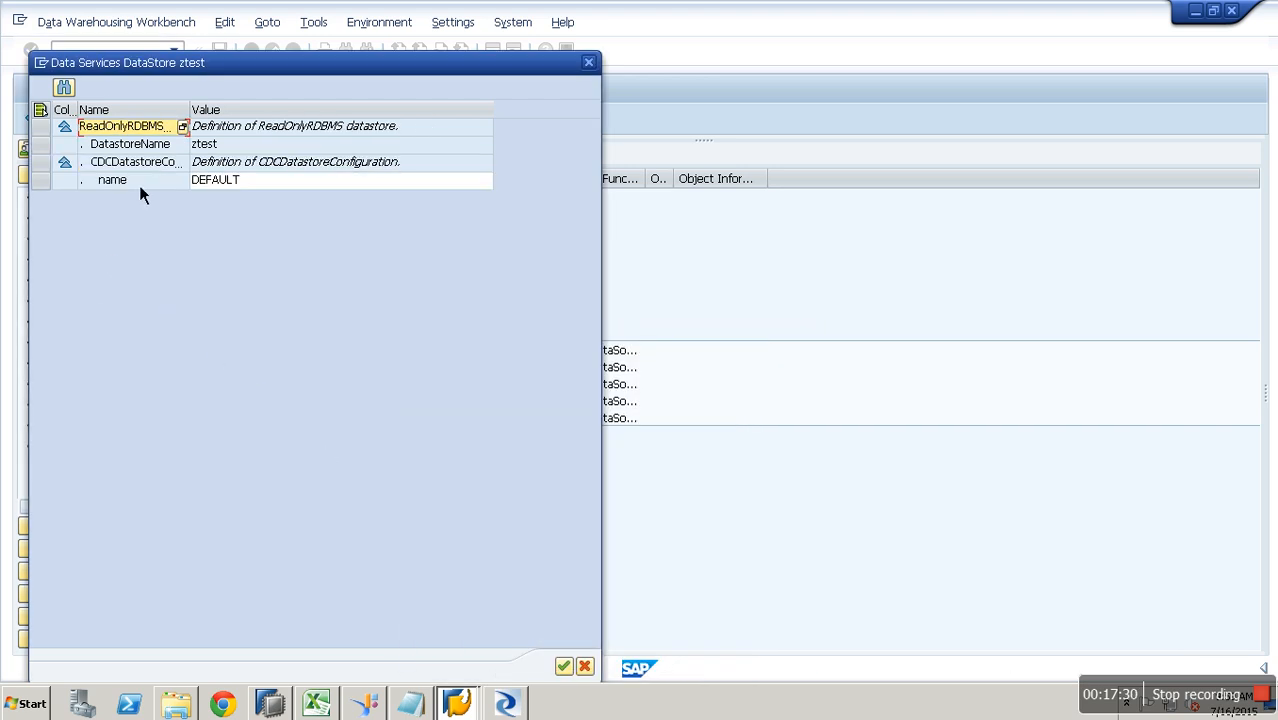
# - Review the DEFAULT and CDC configuration rows, then cancel the ztest datastore definition
pyautogui.click(240, 184)
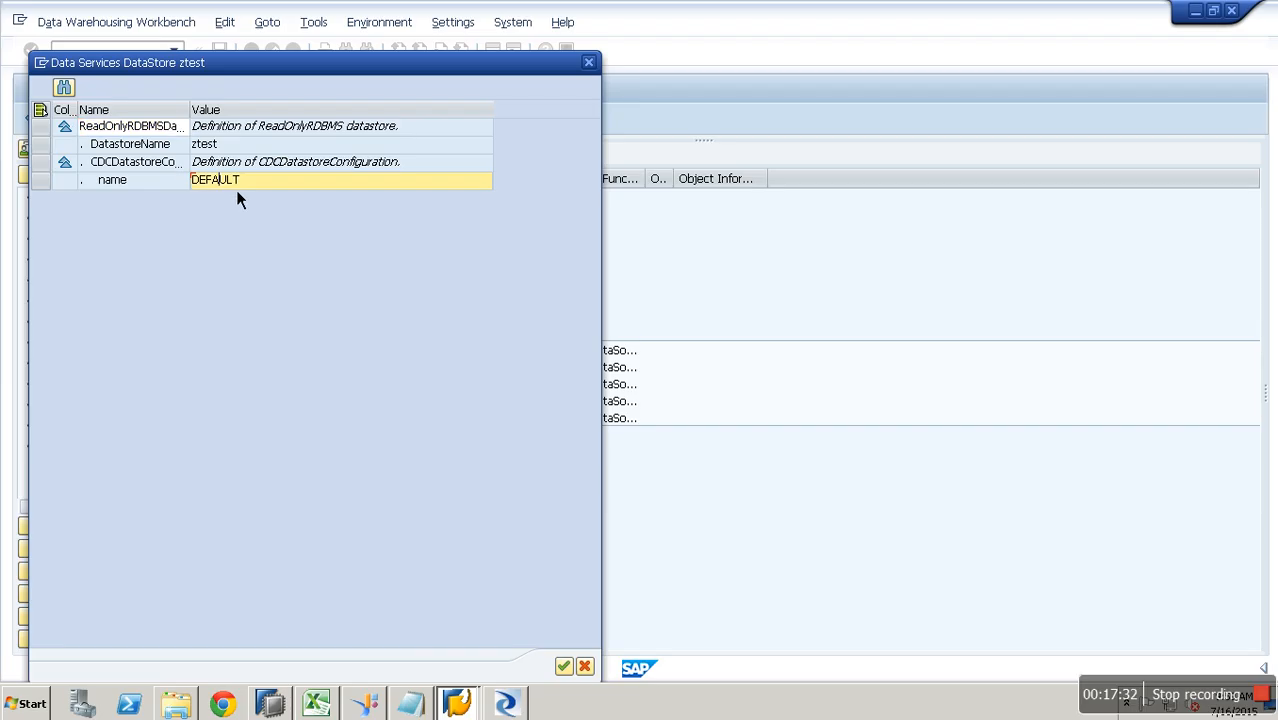
pyautogui.click(140, 182)
pyautogui.click(166, 164)
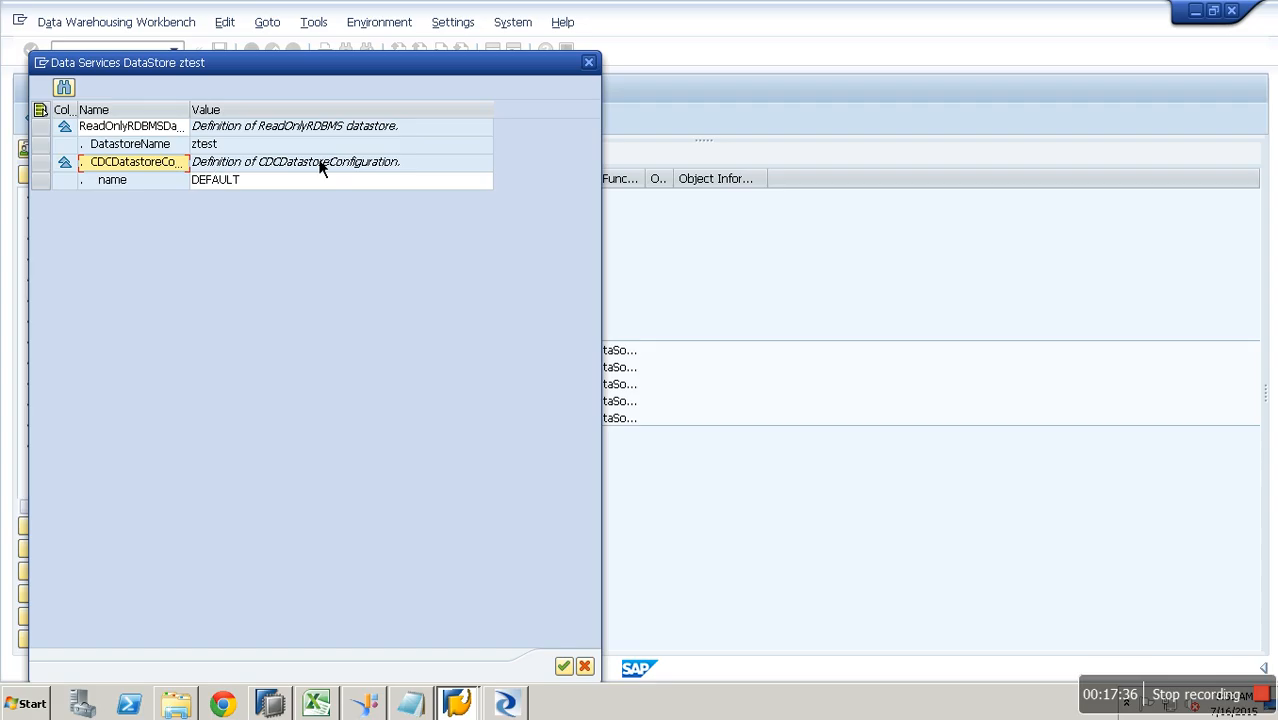
pyautogui.click(184, 133)
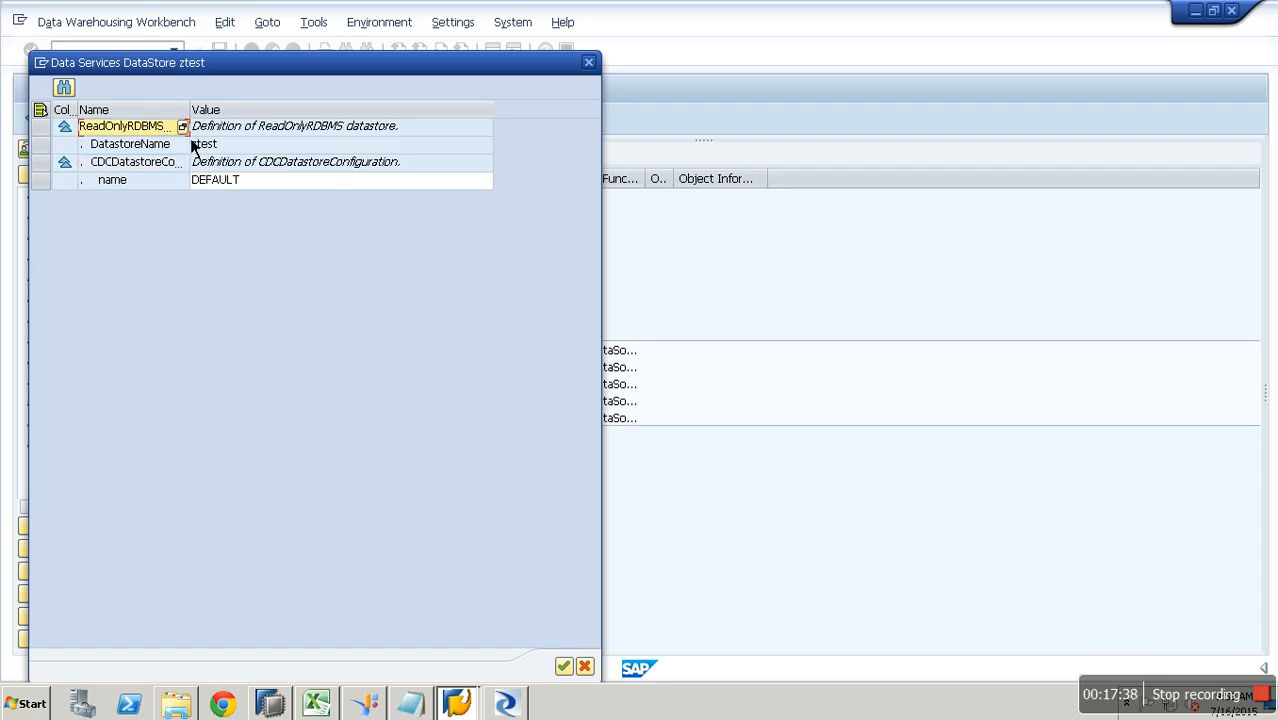
pyautogui.click(587, 668)
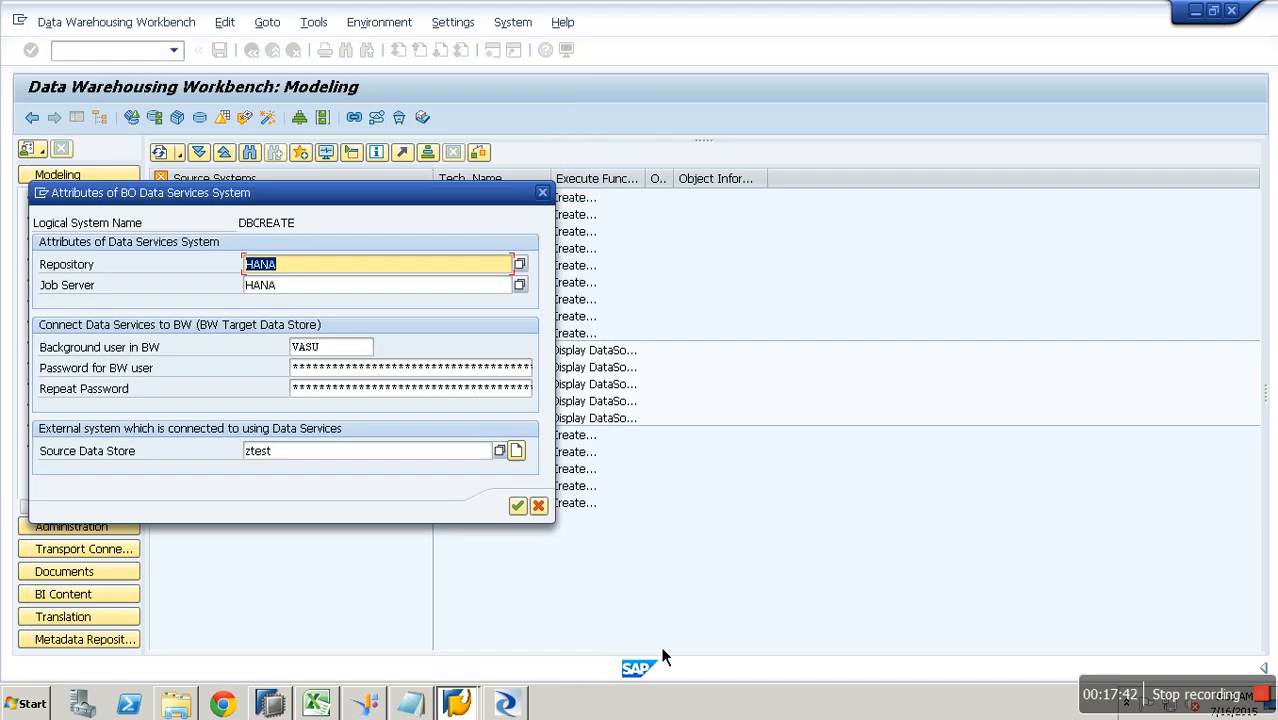